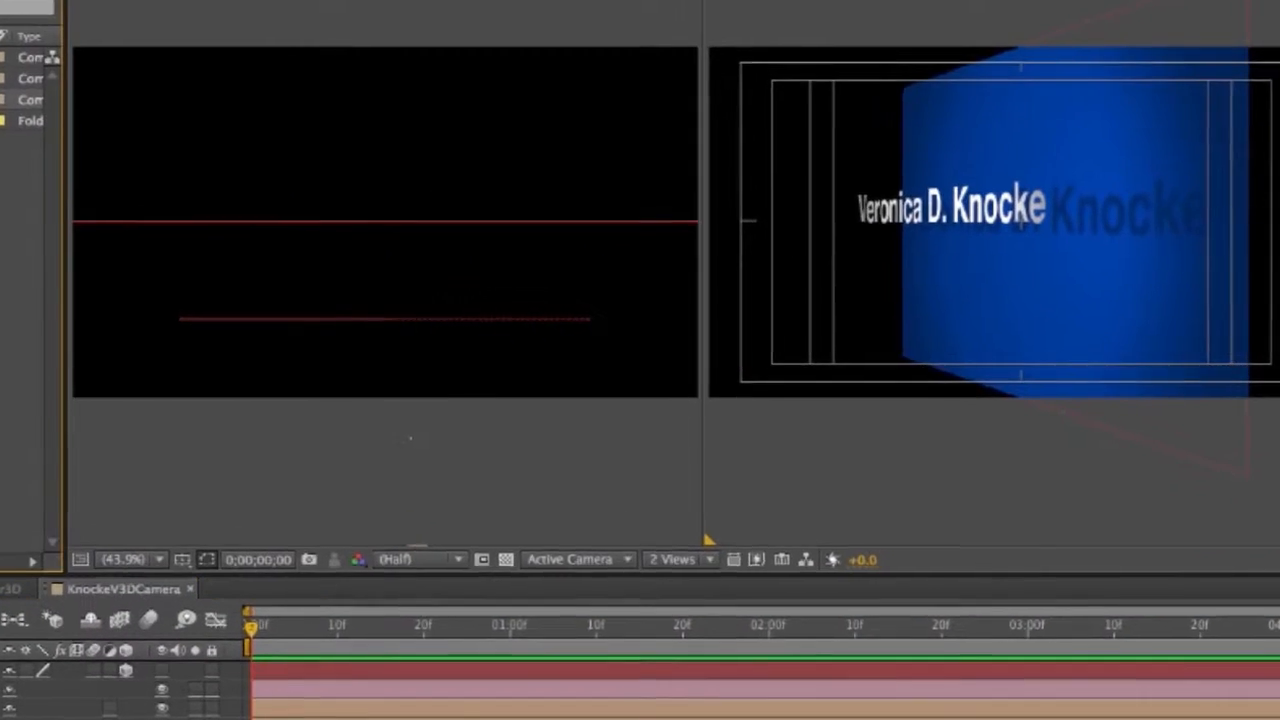
Create a new composition named with the author's surname and initial followed by "Duplication".
key(super+n)
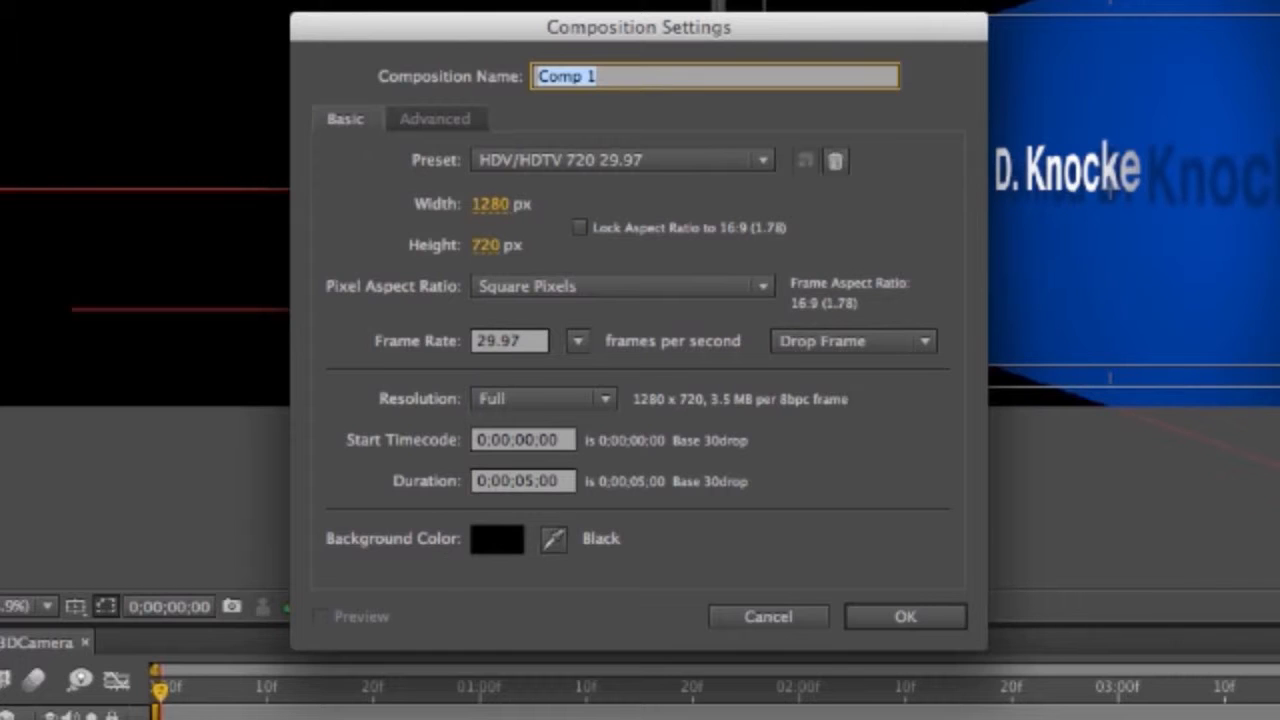
text(Knocke)
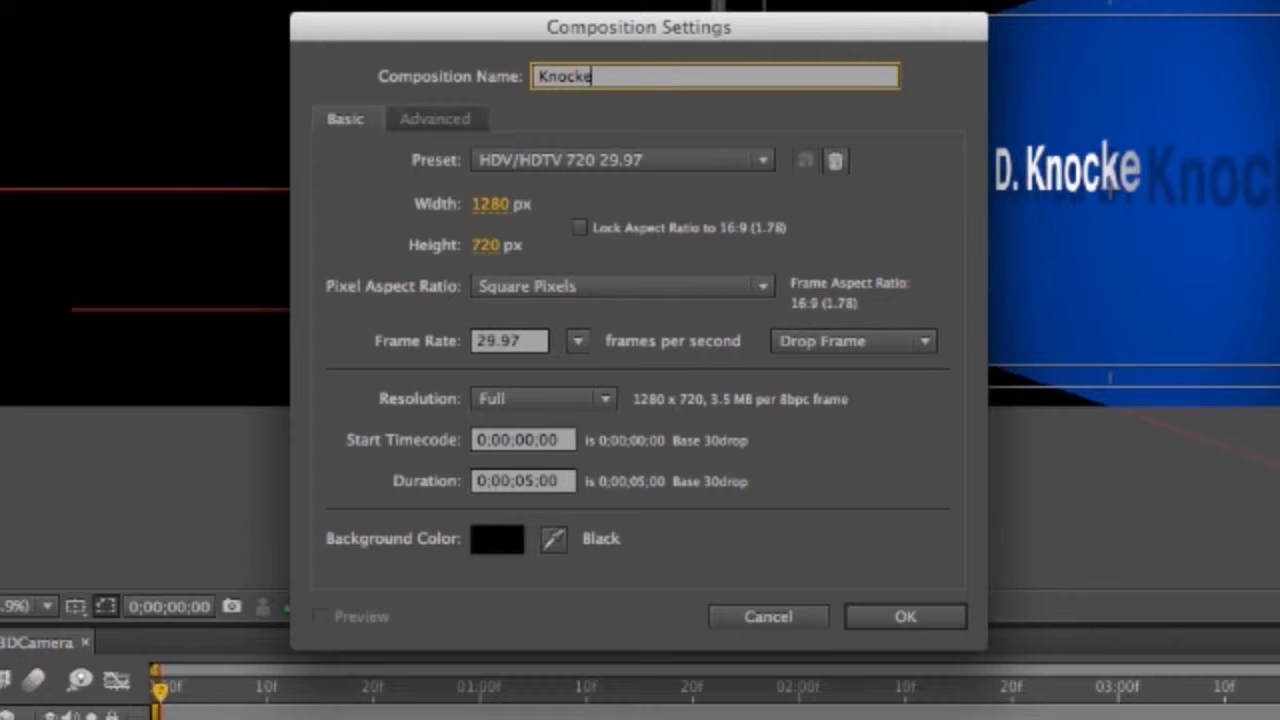
text(VDuplication)
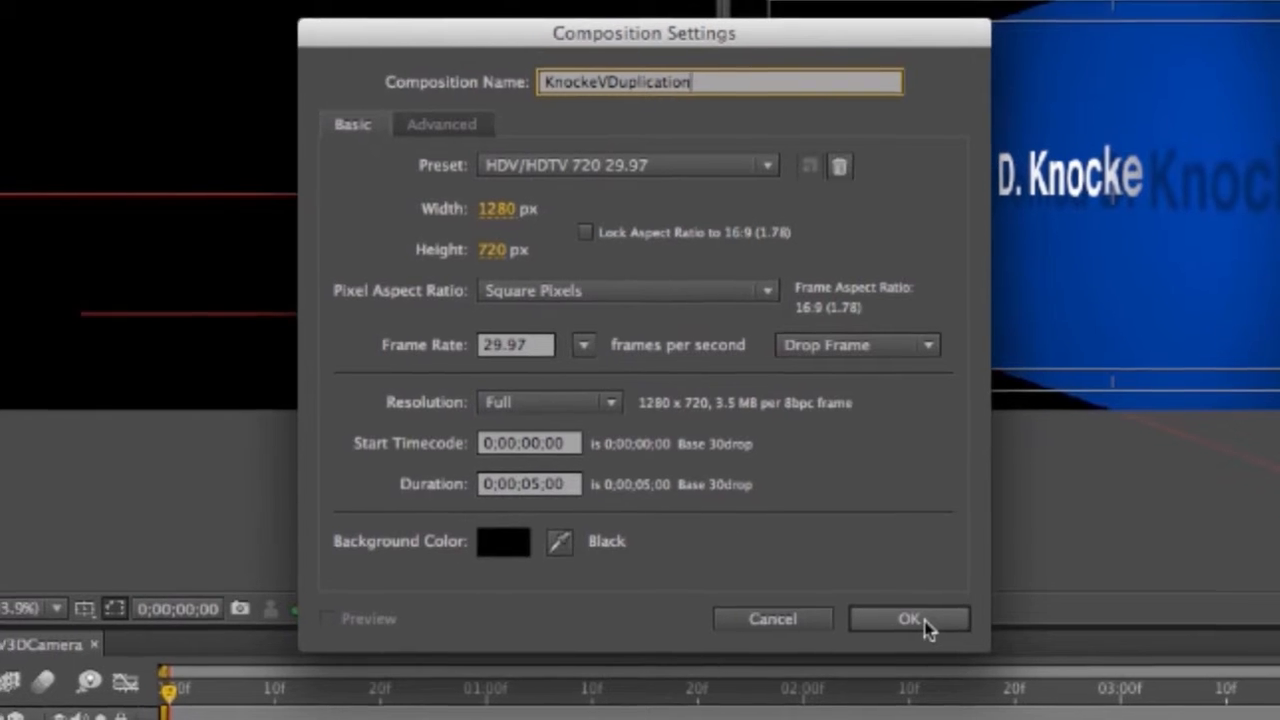
click(922, 624)
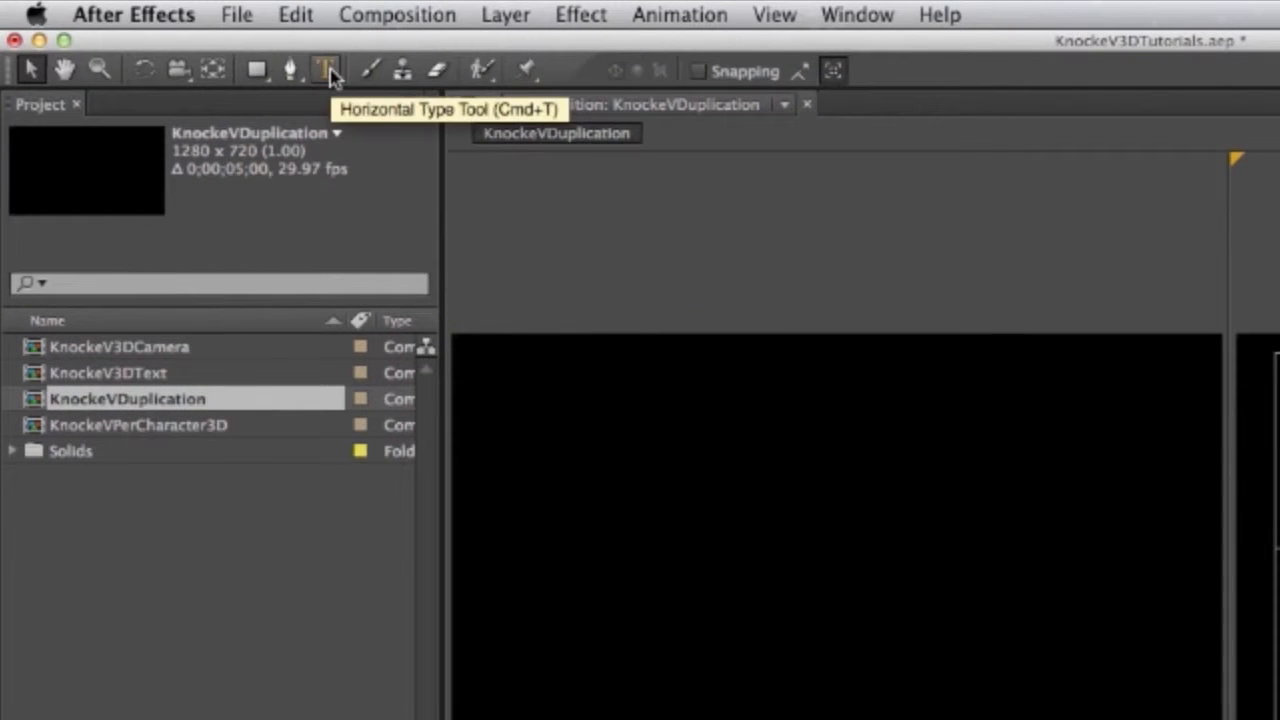
Add a text layer containing the first name, with the composition viewer switched to a single view.
double_click(333, 75)
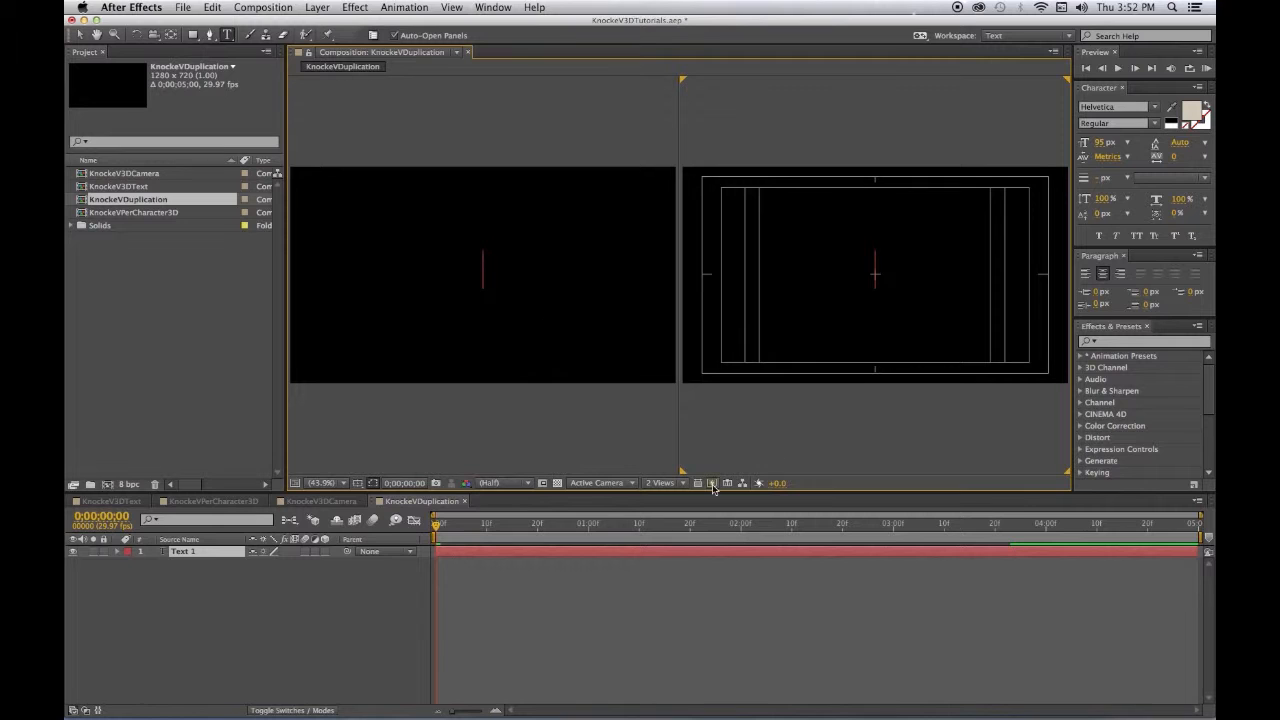
click(680, 484)
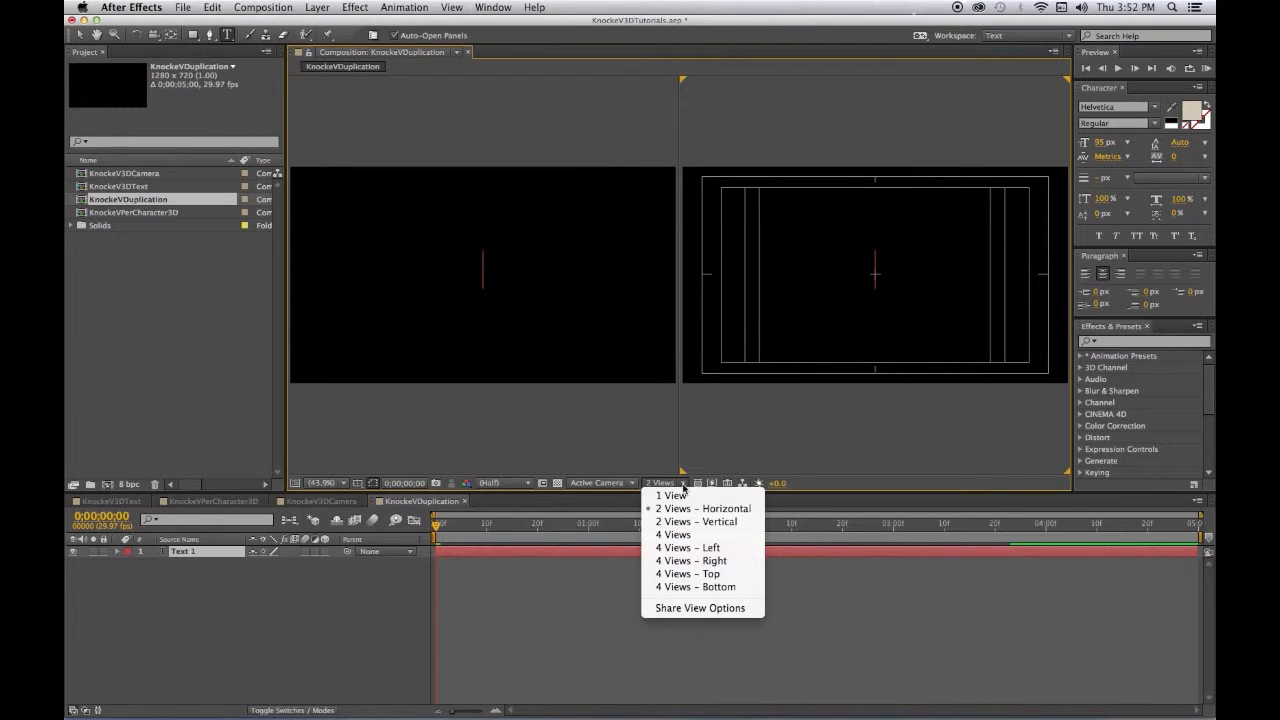
click(678, 496)
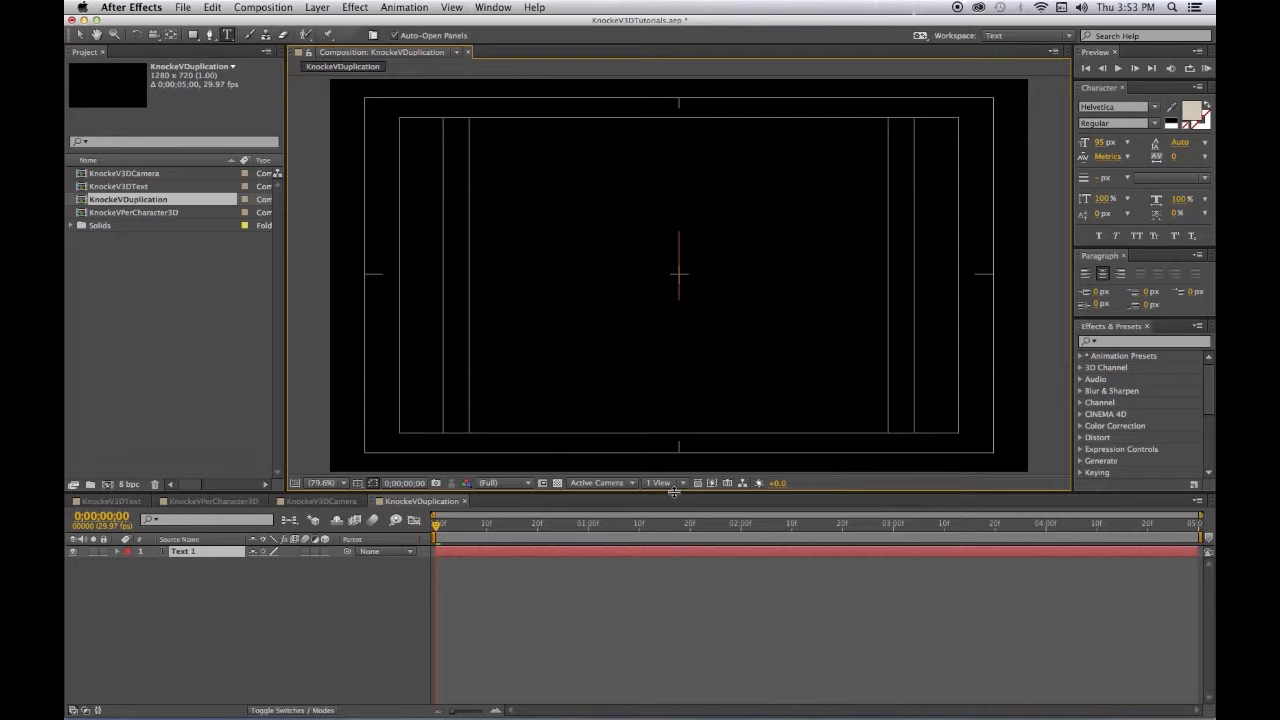
text(Ronnie)
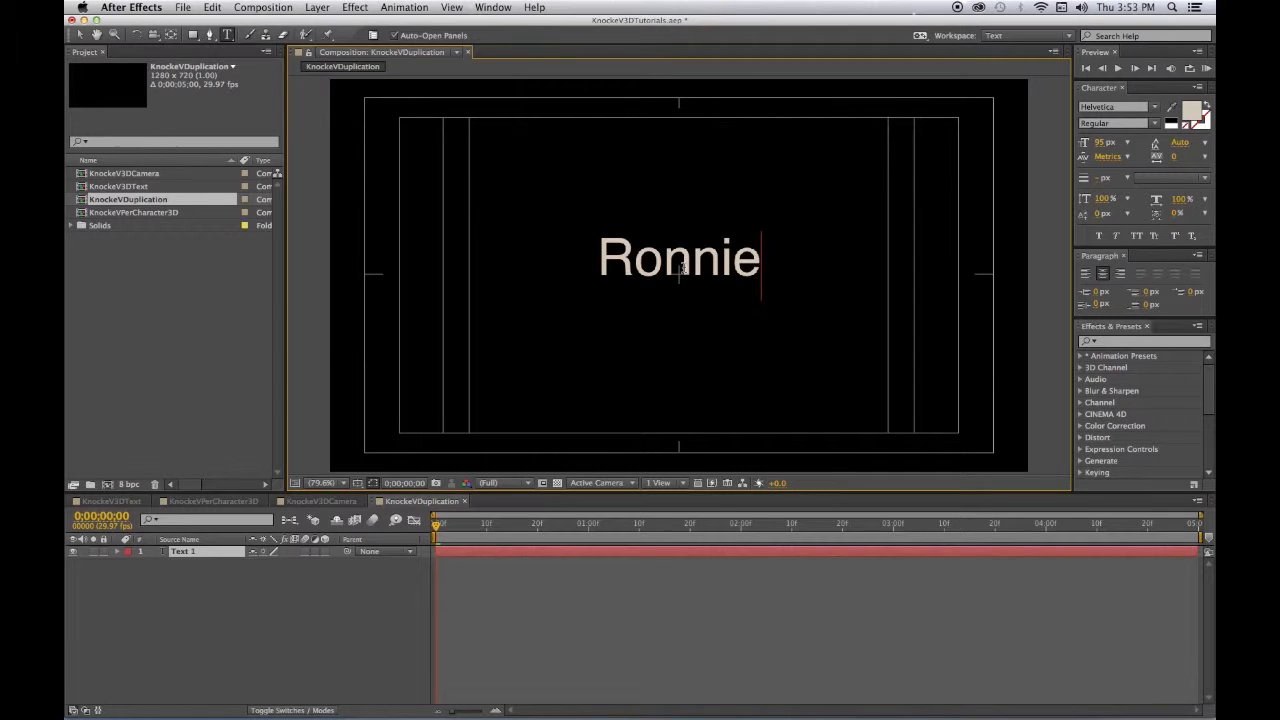
Set the fill colour of all the name text to white (FFFFFF).
double_click(681, 268)
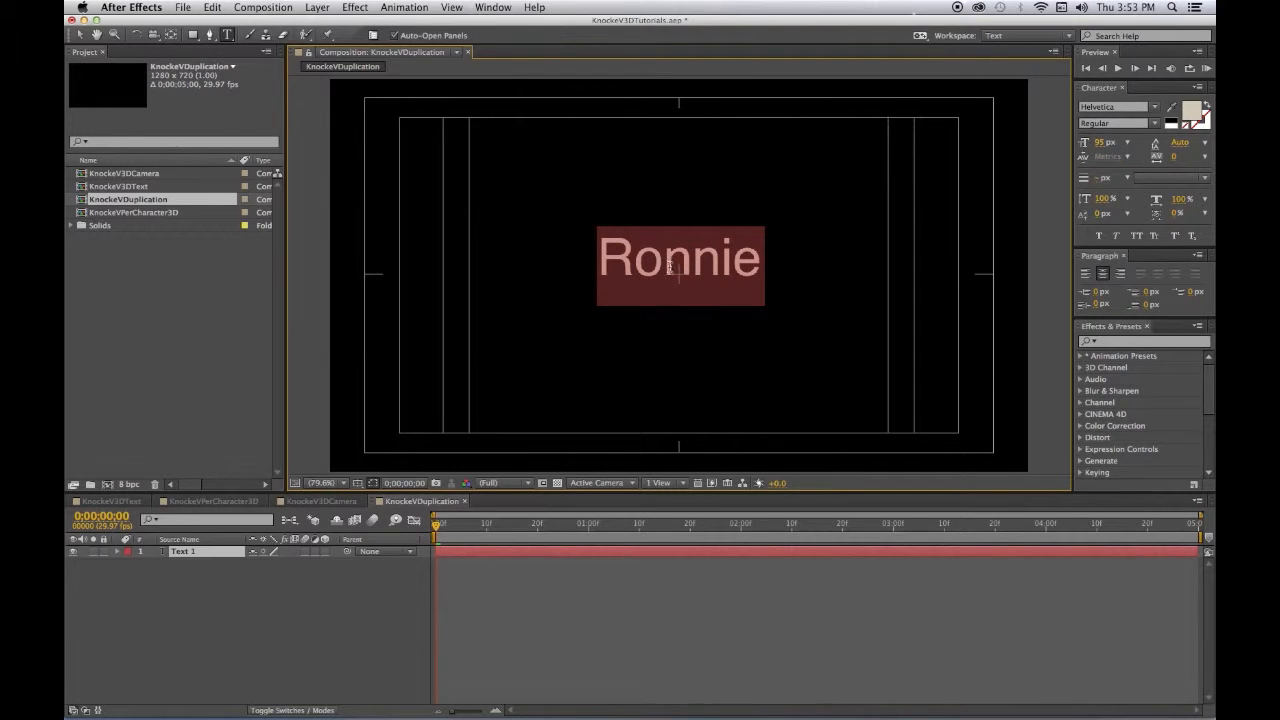
click(1191, 112)
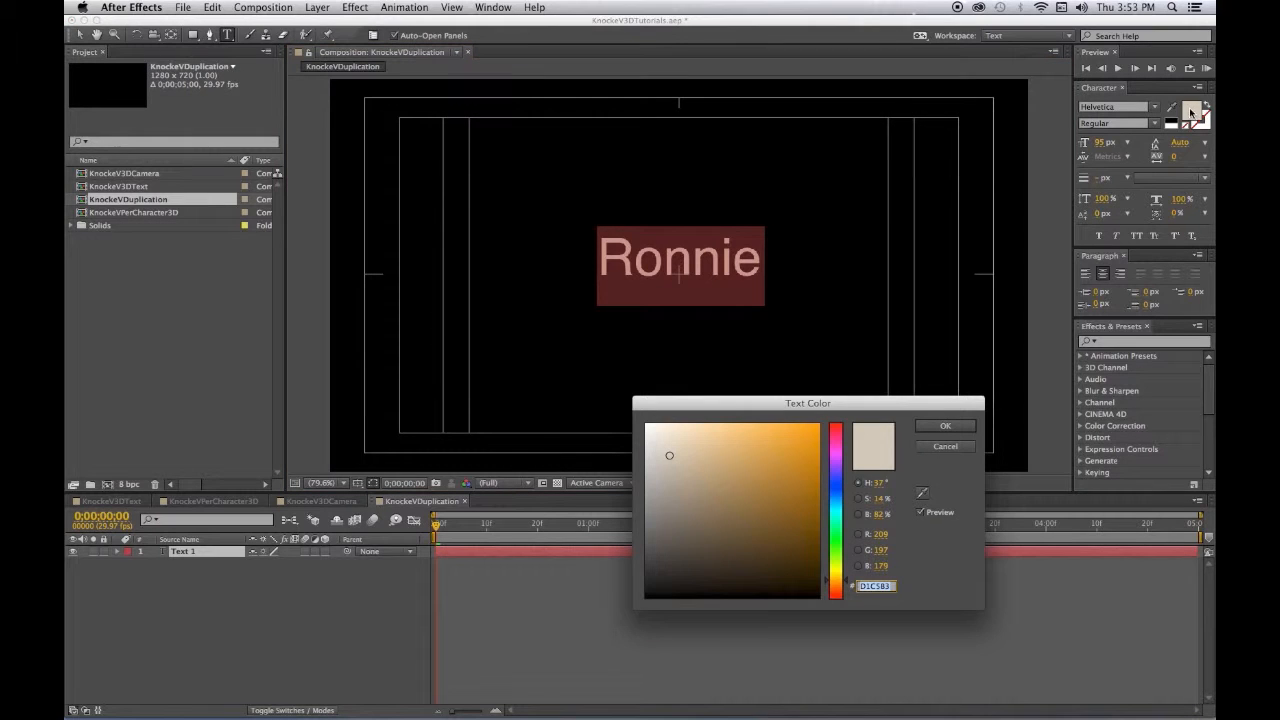
click(646, 425)
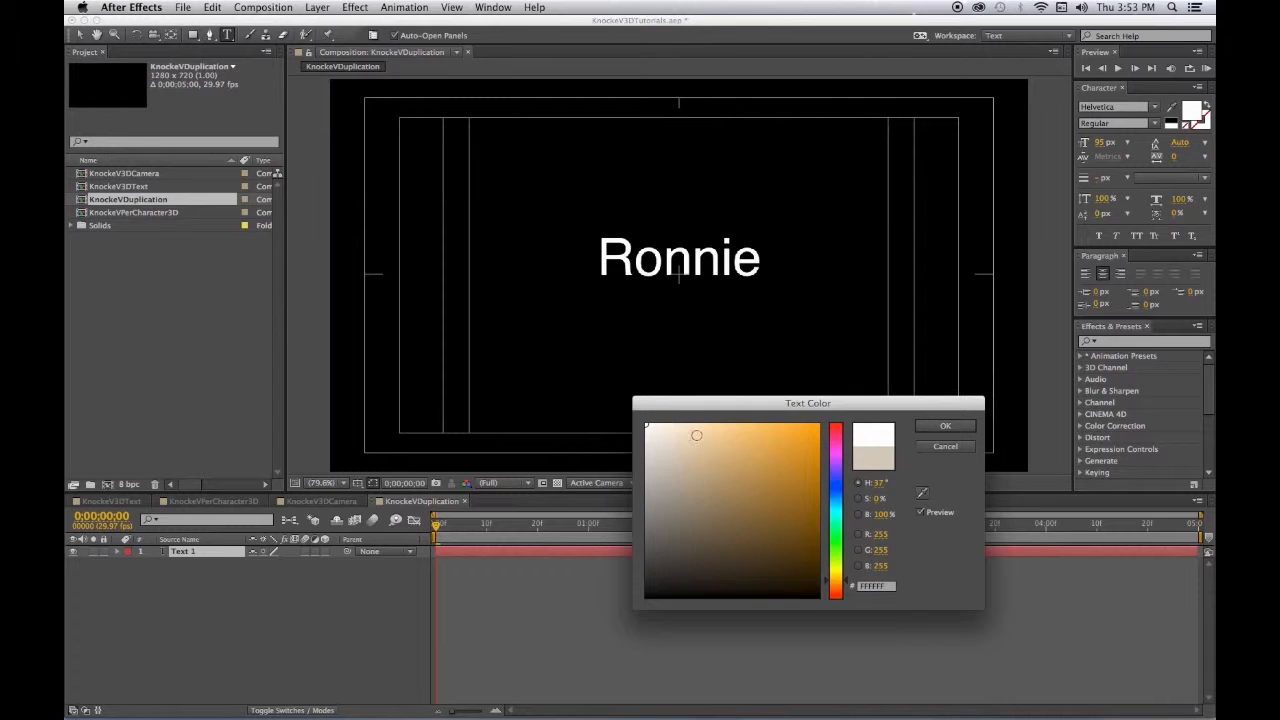
click(944, 426)
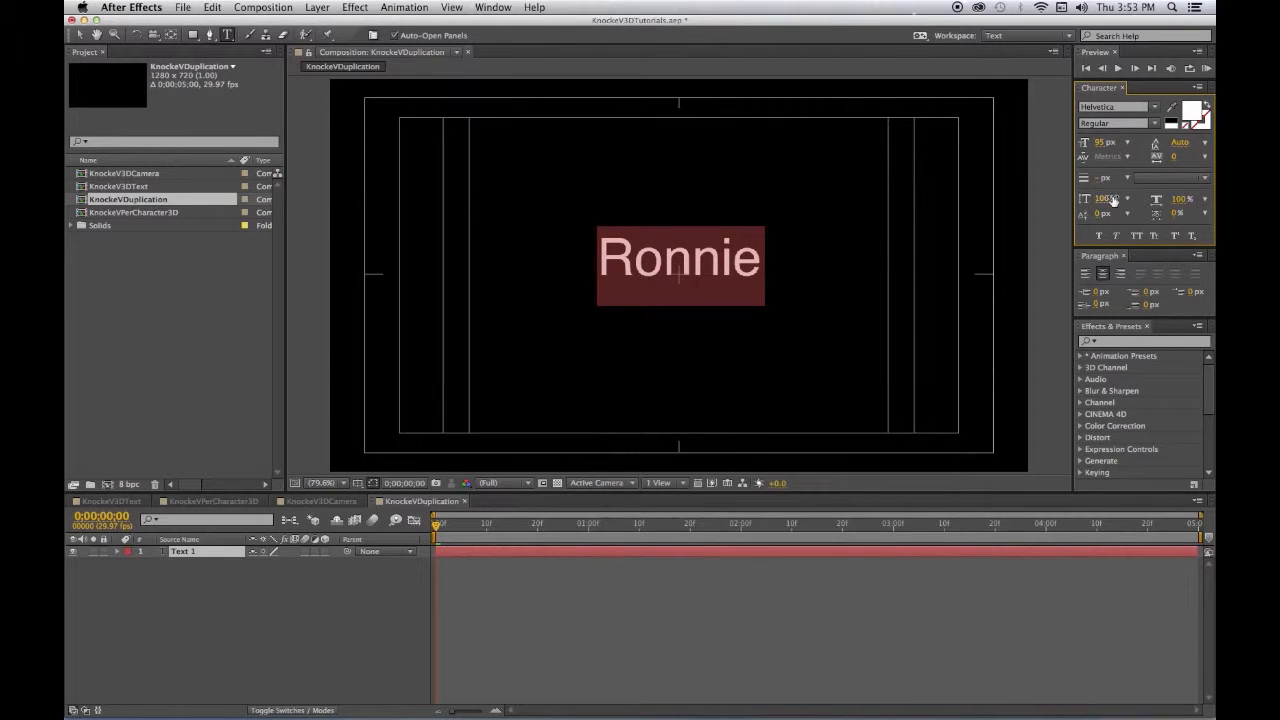
Format the name text as centre-aligned Bold at 120 px and save the project.
click(1101, 143)
text(120)
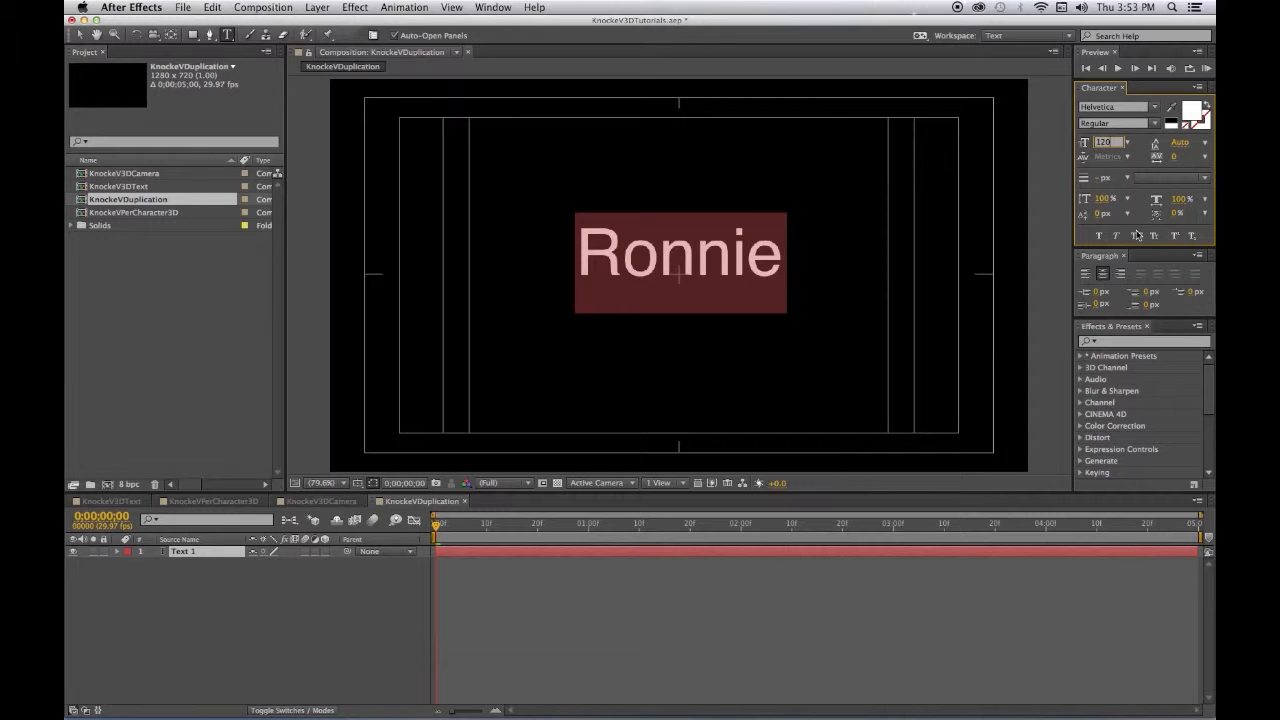
click(1103, 274)
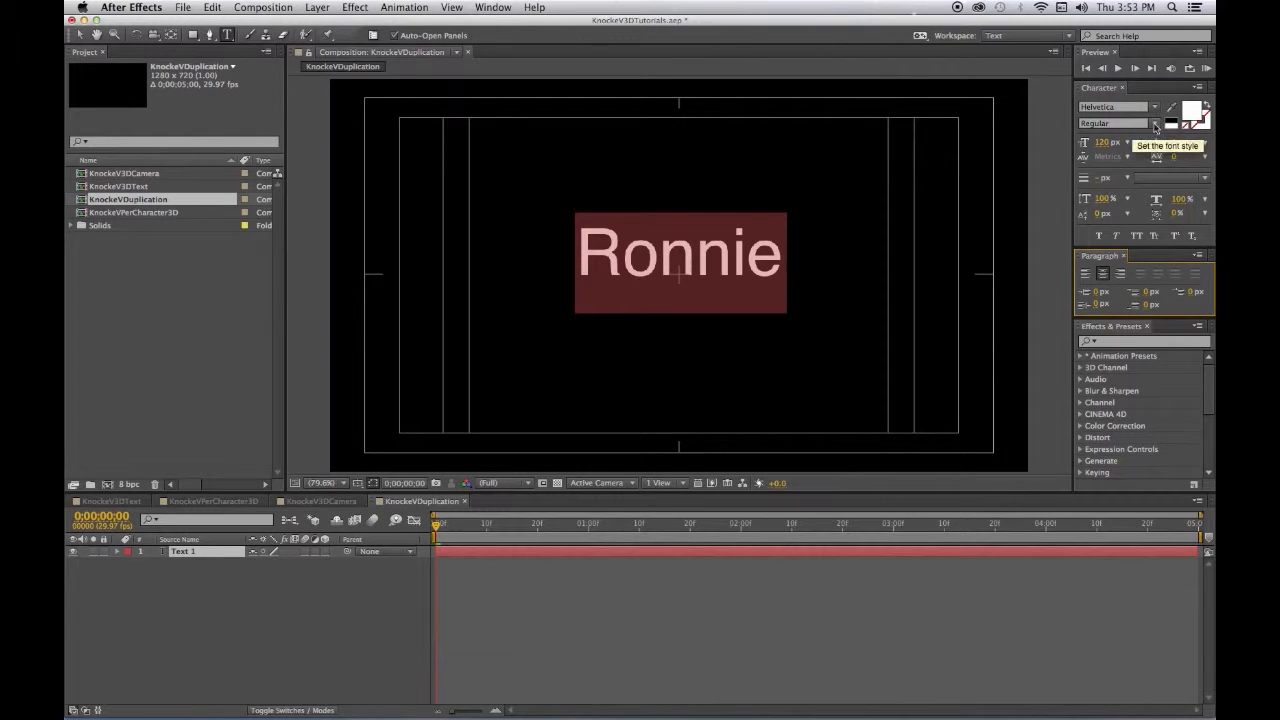
click(1155, 123)
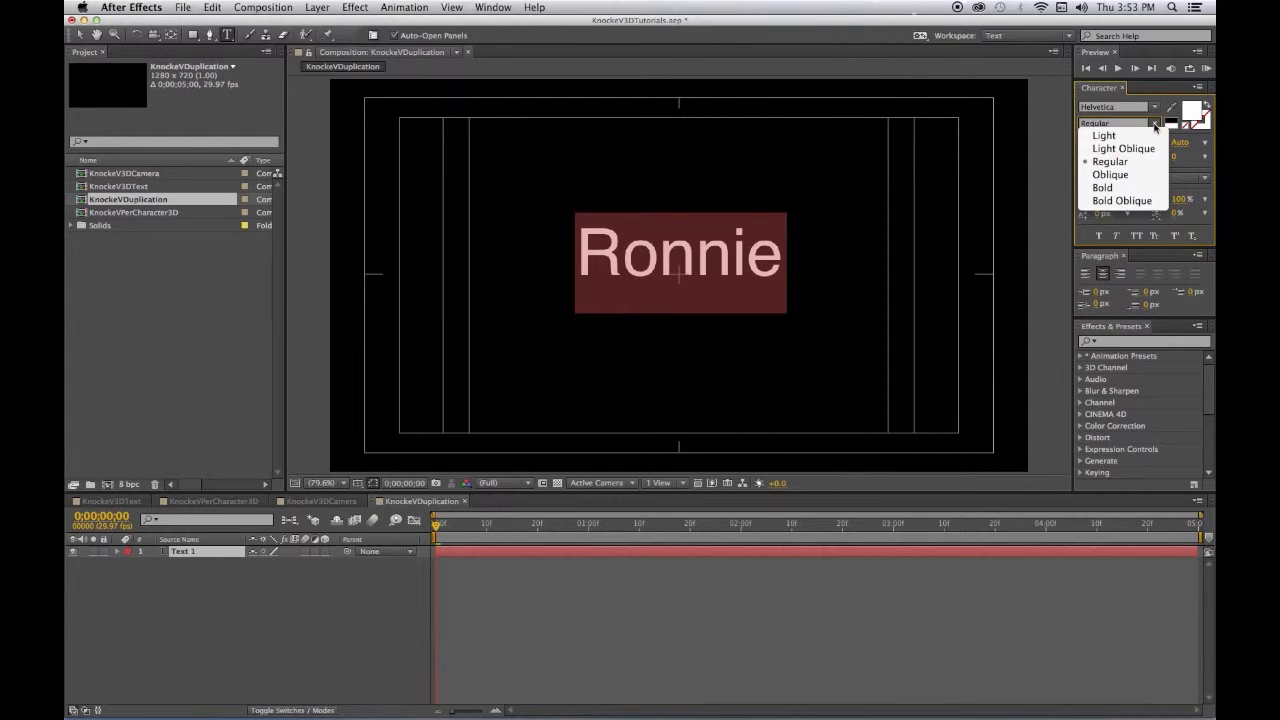
click(1105, 189)
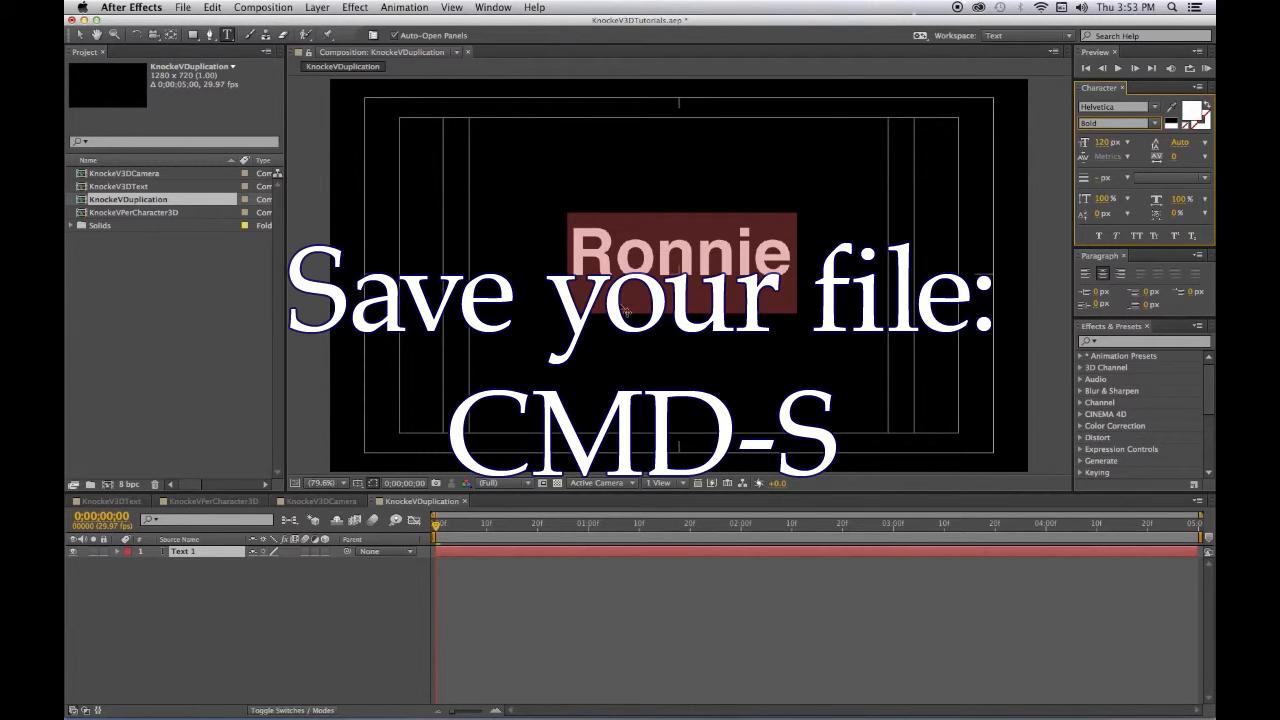
key(super+s)
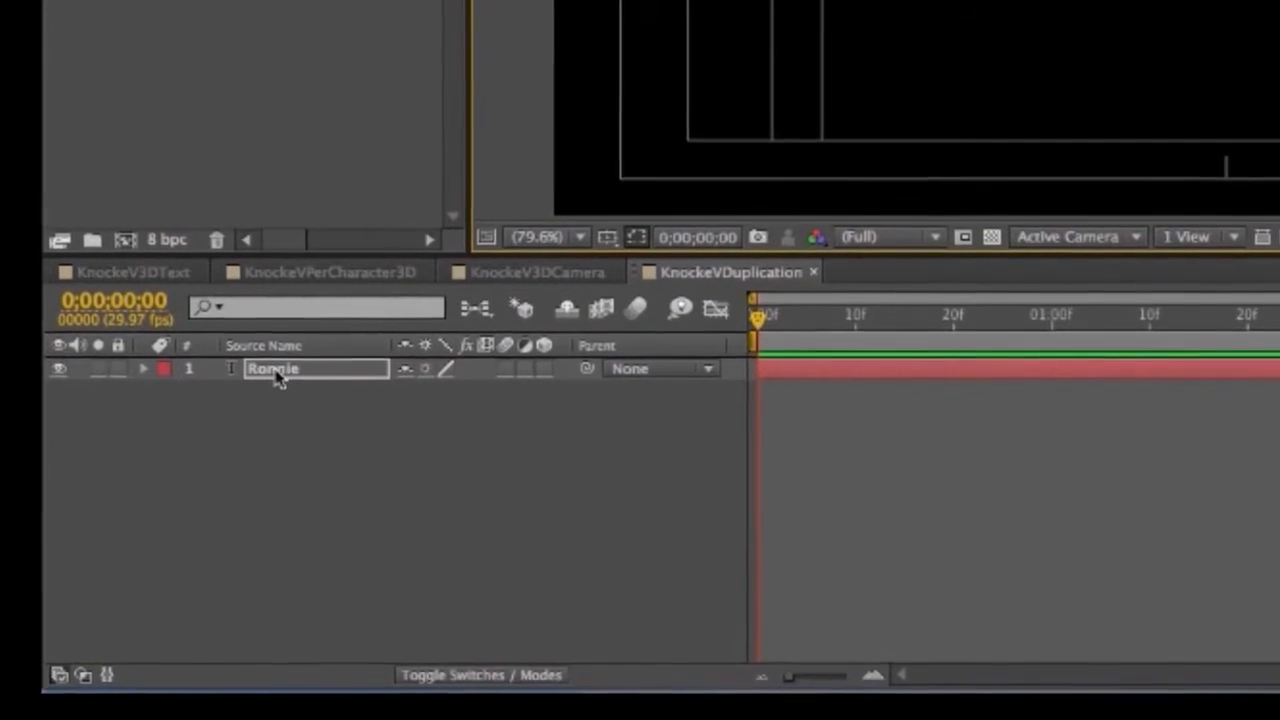
Pre-compose the text layer as "Source" with all attributes moved into the new composition, and save the project.
right_click(287, 367)
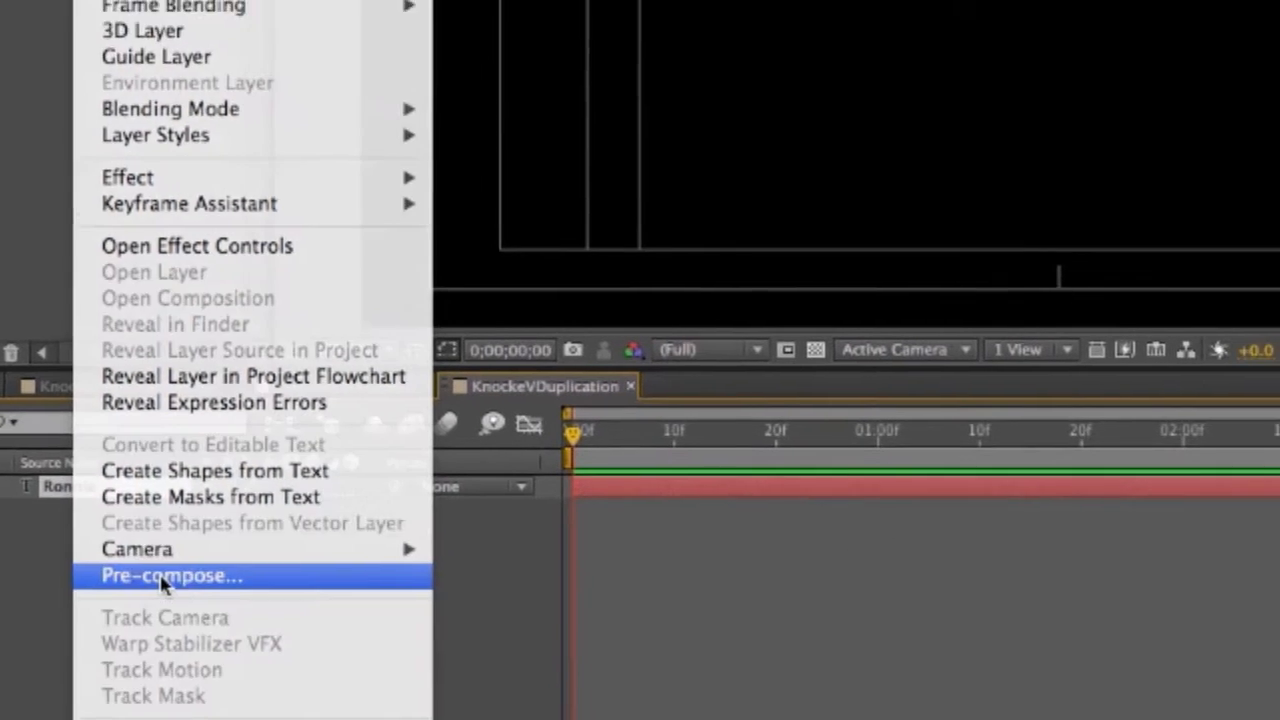
click(165, 577)
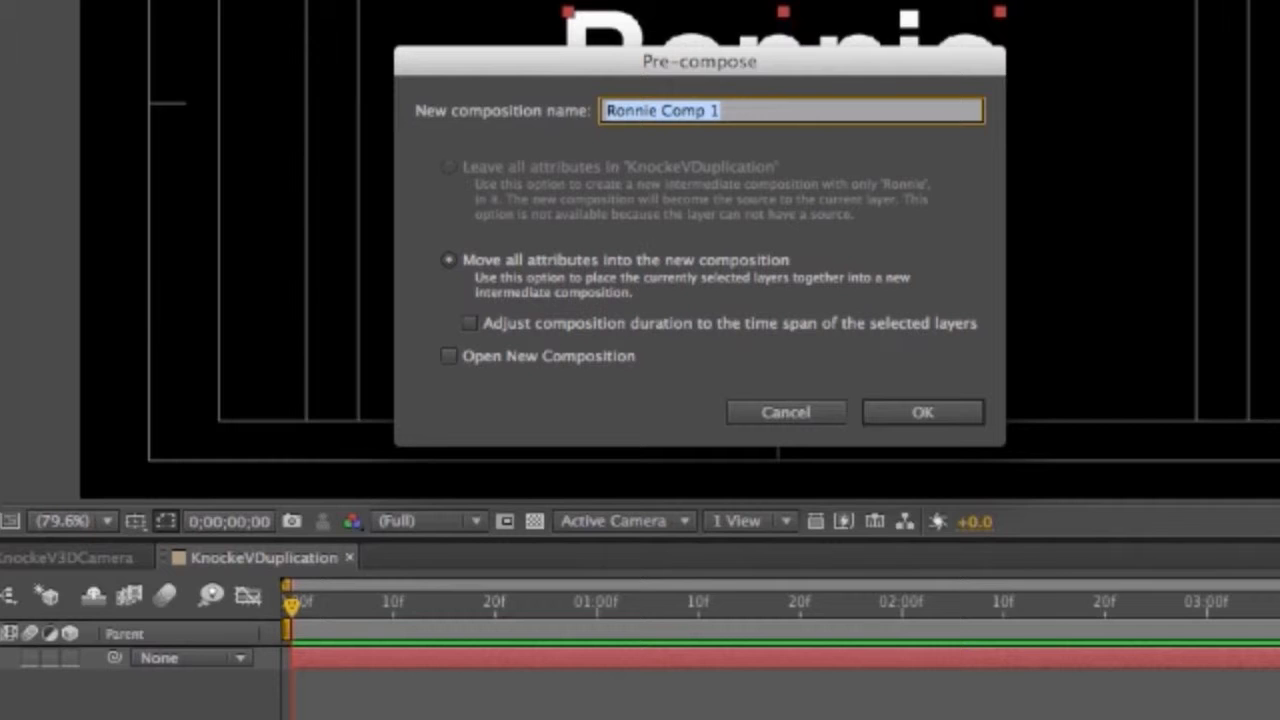
text(Source)
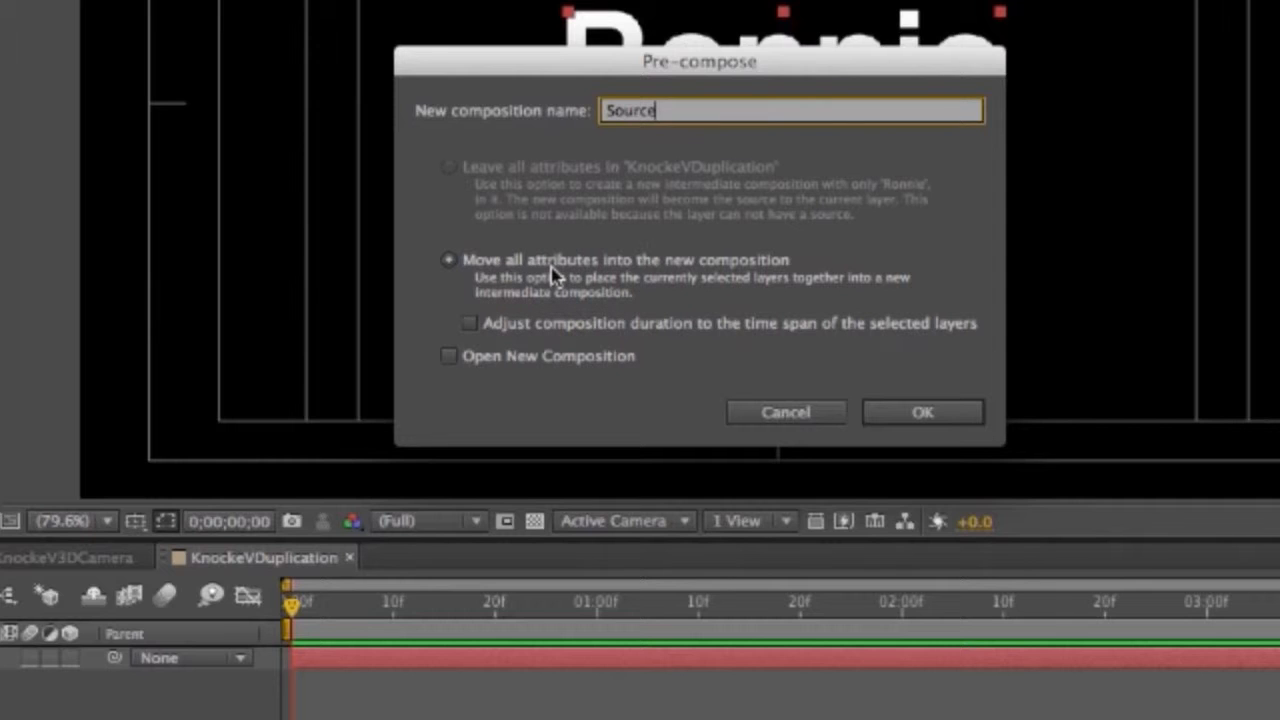
click(910, 414)
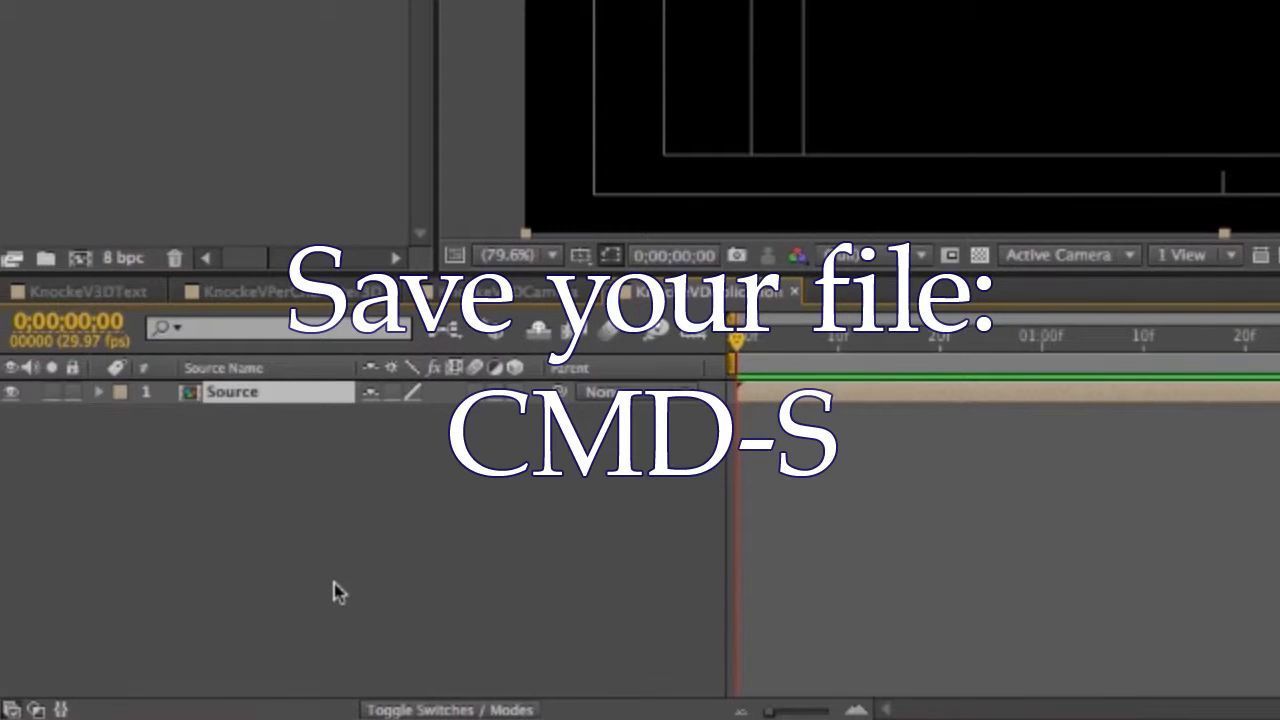
key(super+s)
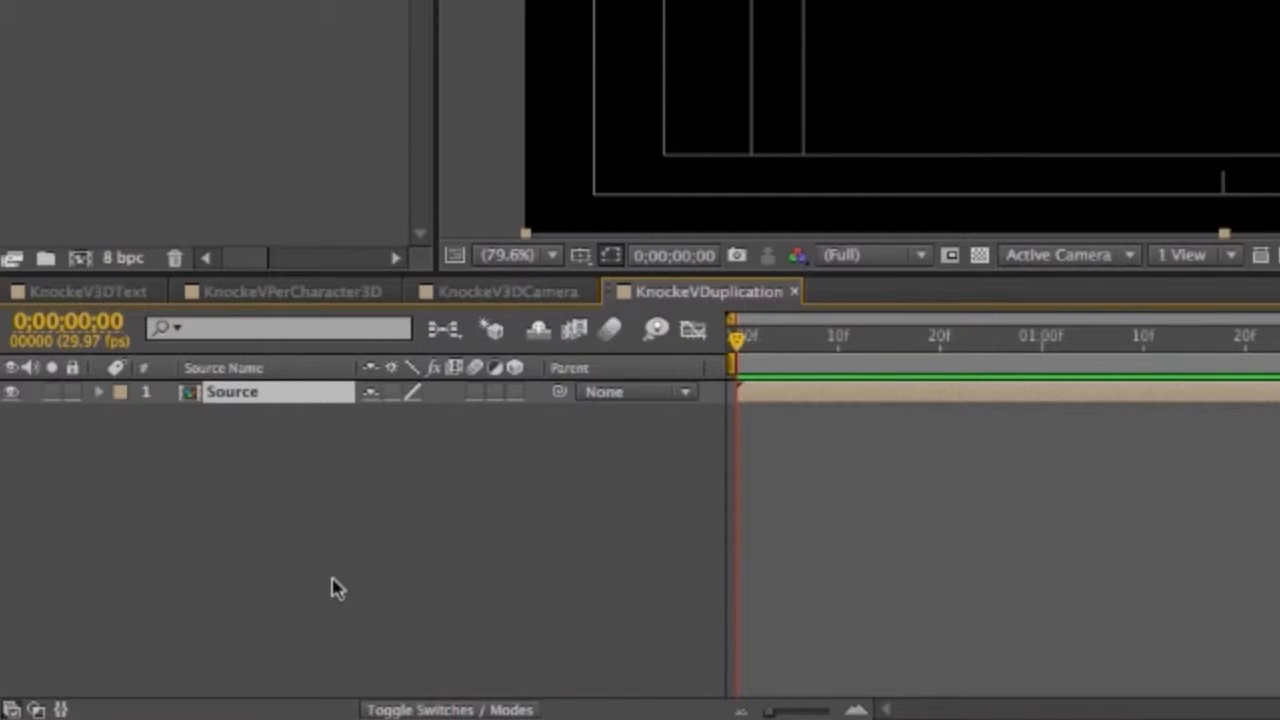
Make the Source layer 3D and give its Position the expression [transform.position[0], transform.position[1], index-1].
click(515, 392)
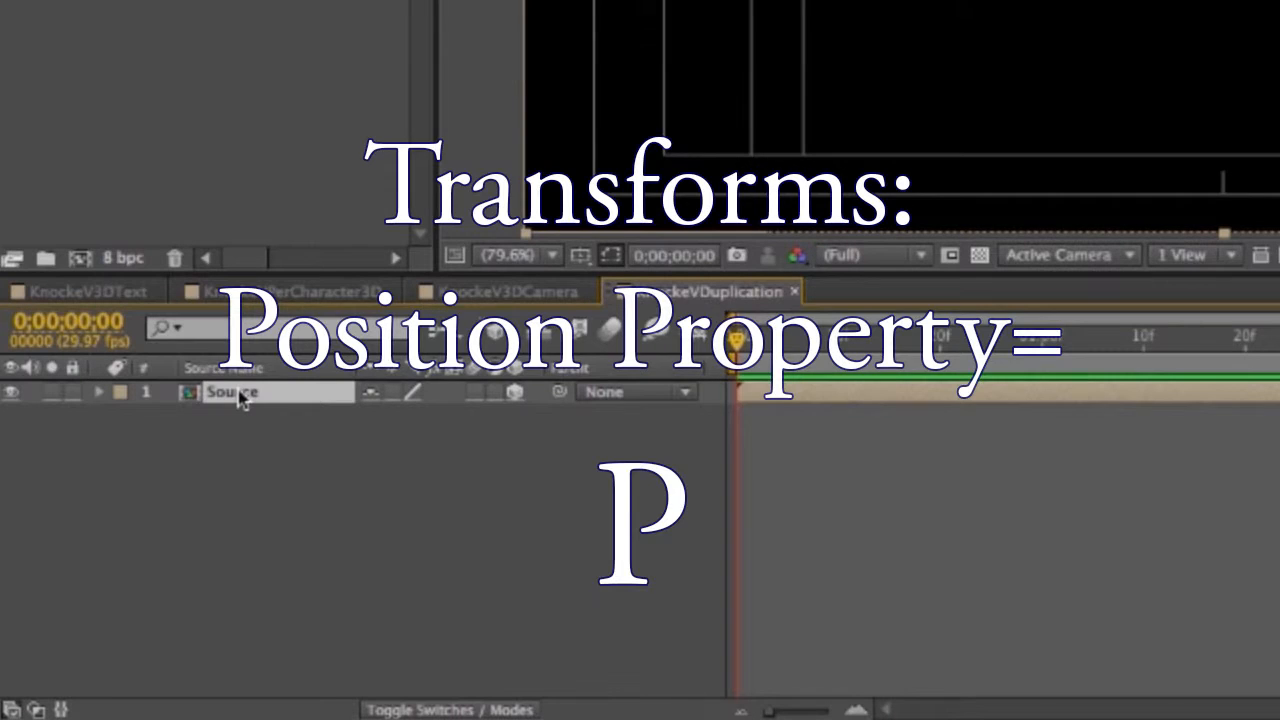
key(p)
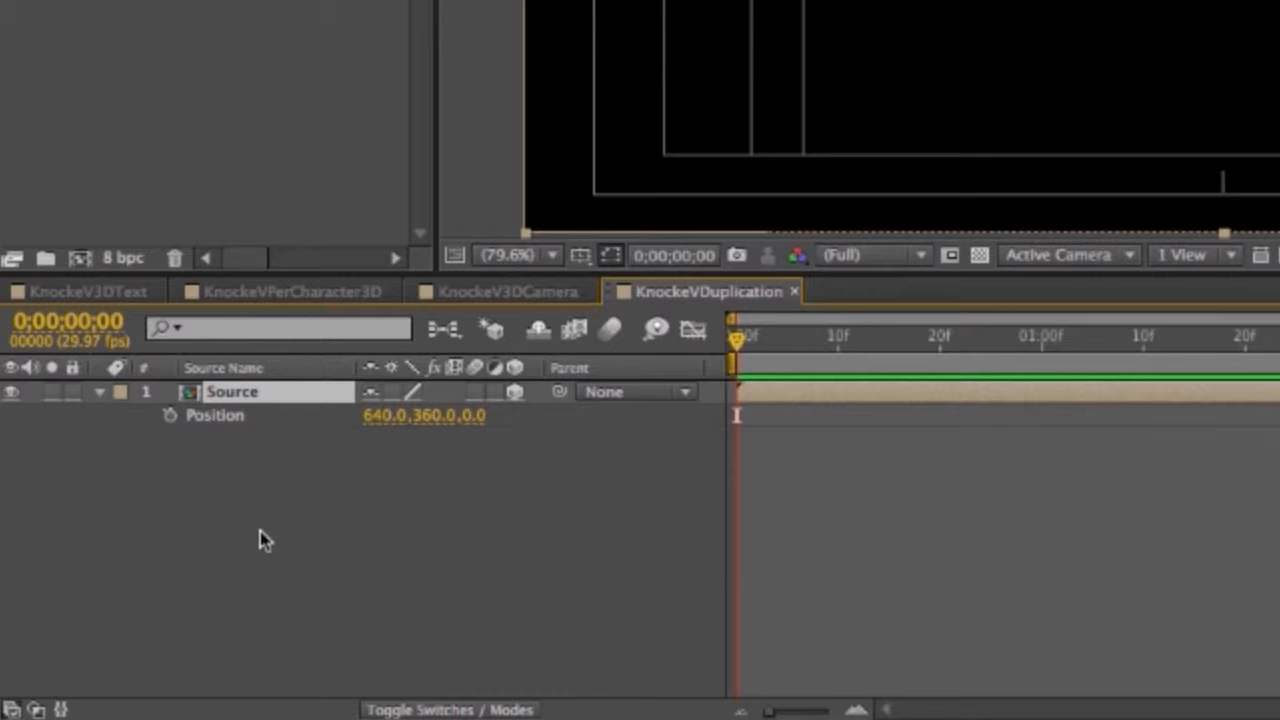
alt+click(170, 416)
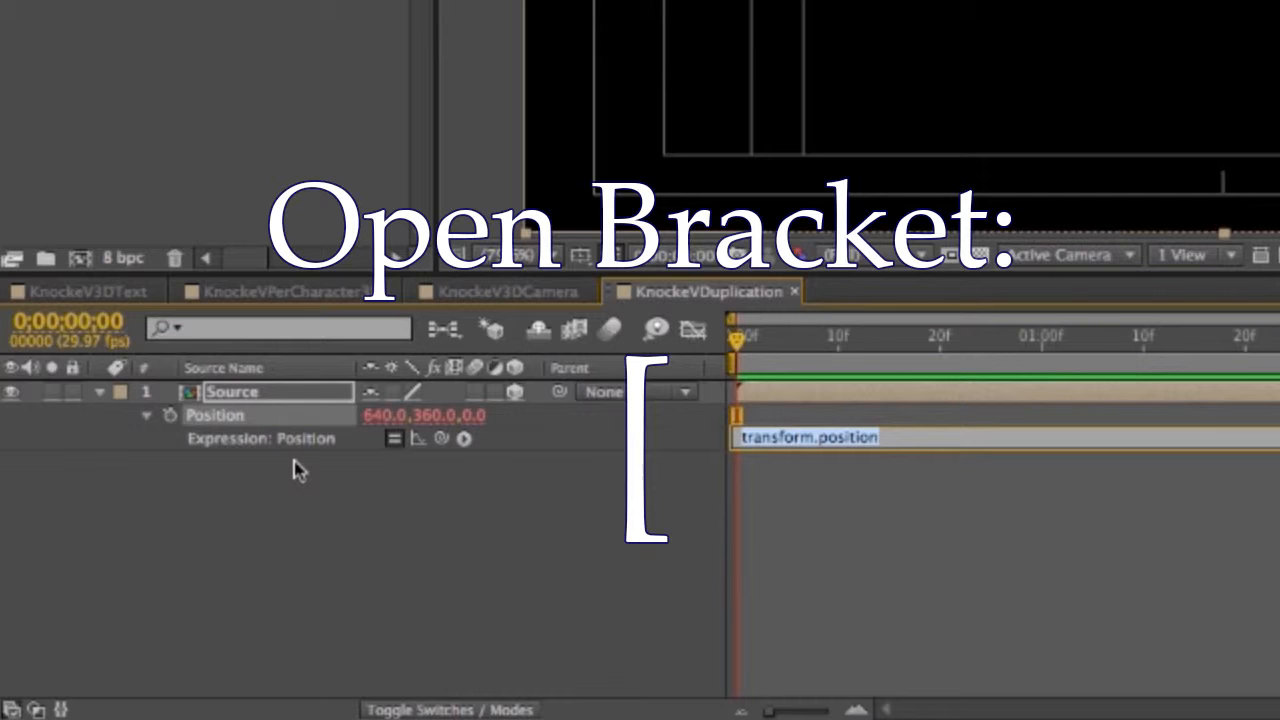
text([)
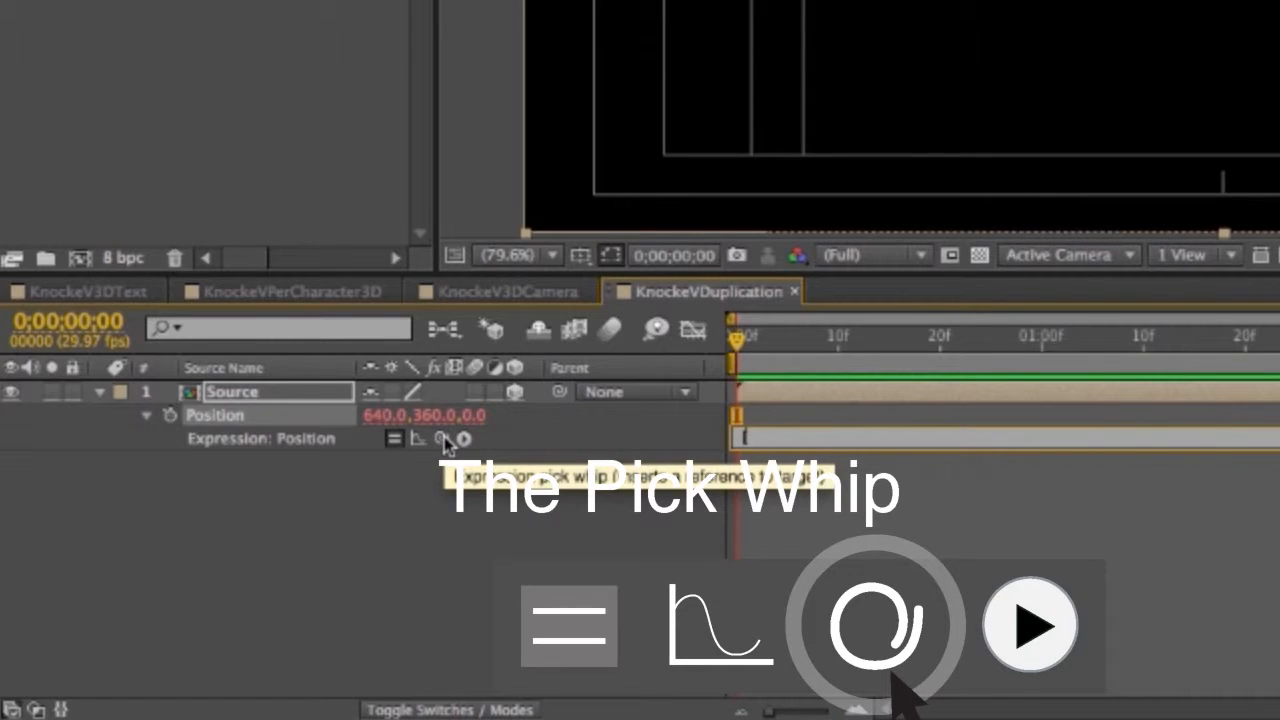
drag(446, 441, 371, 428)
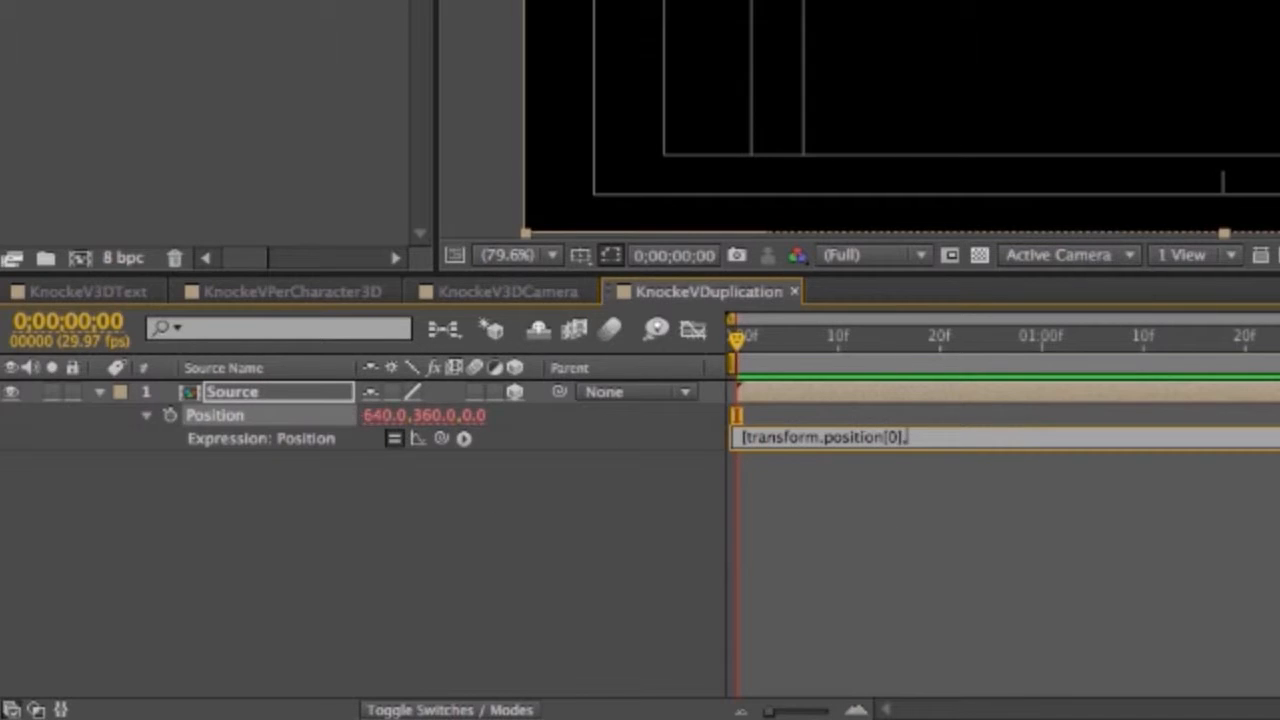
text(,)
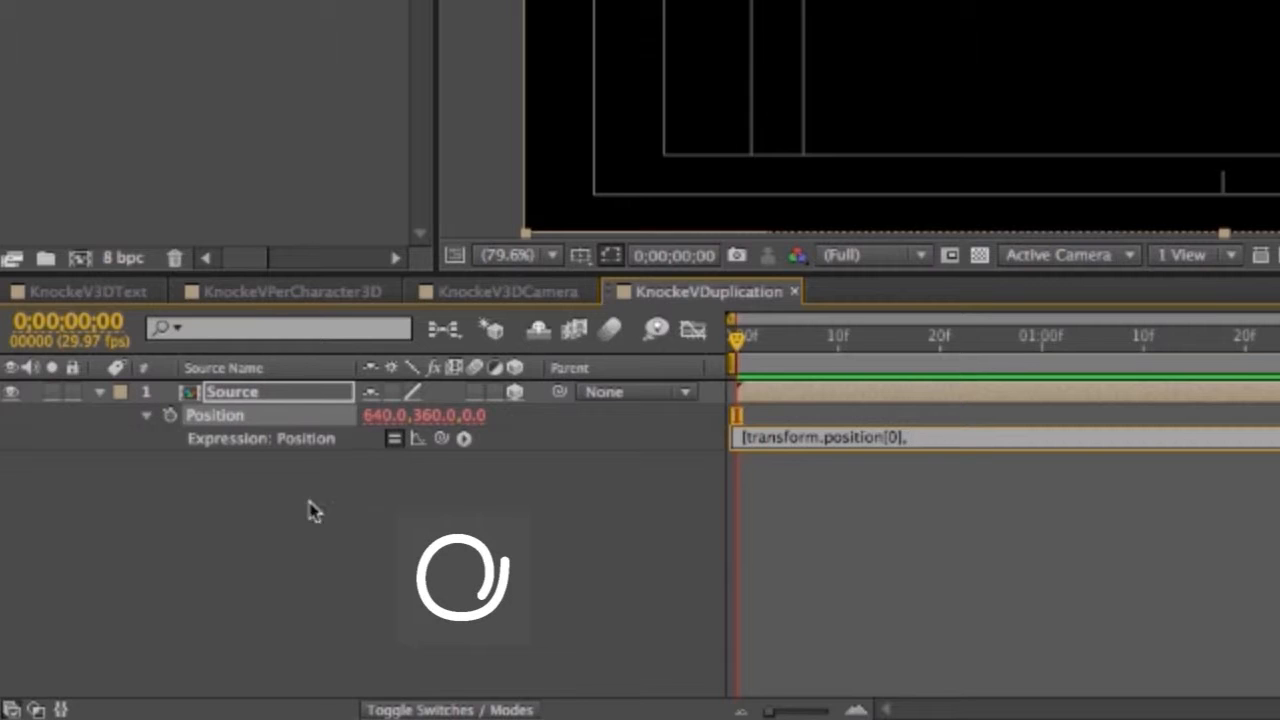
mouse_move(441, 438)
mouse_down()
mouse_move(404, 472)
mouse_move(394, 434)
mouse_move(437, 428)
mouse_up()
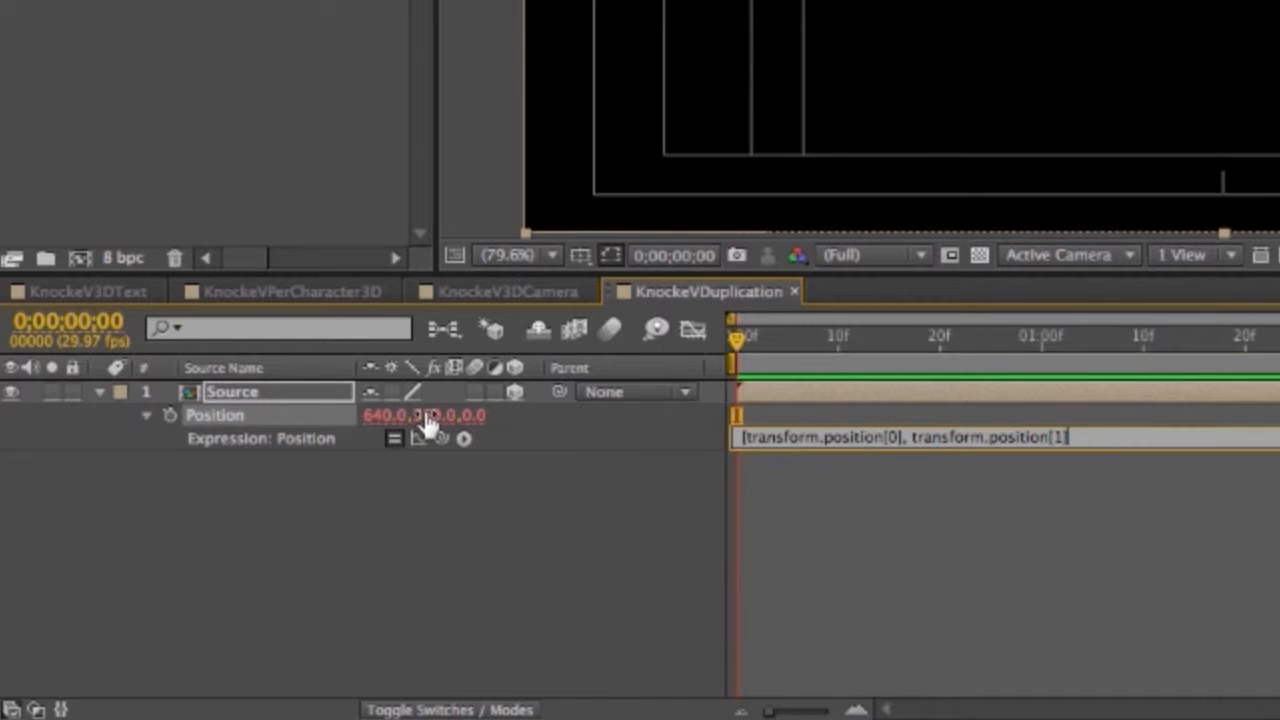
text(,)
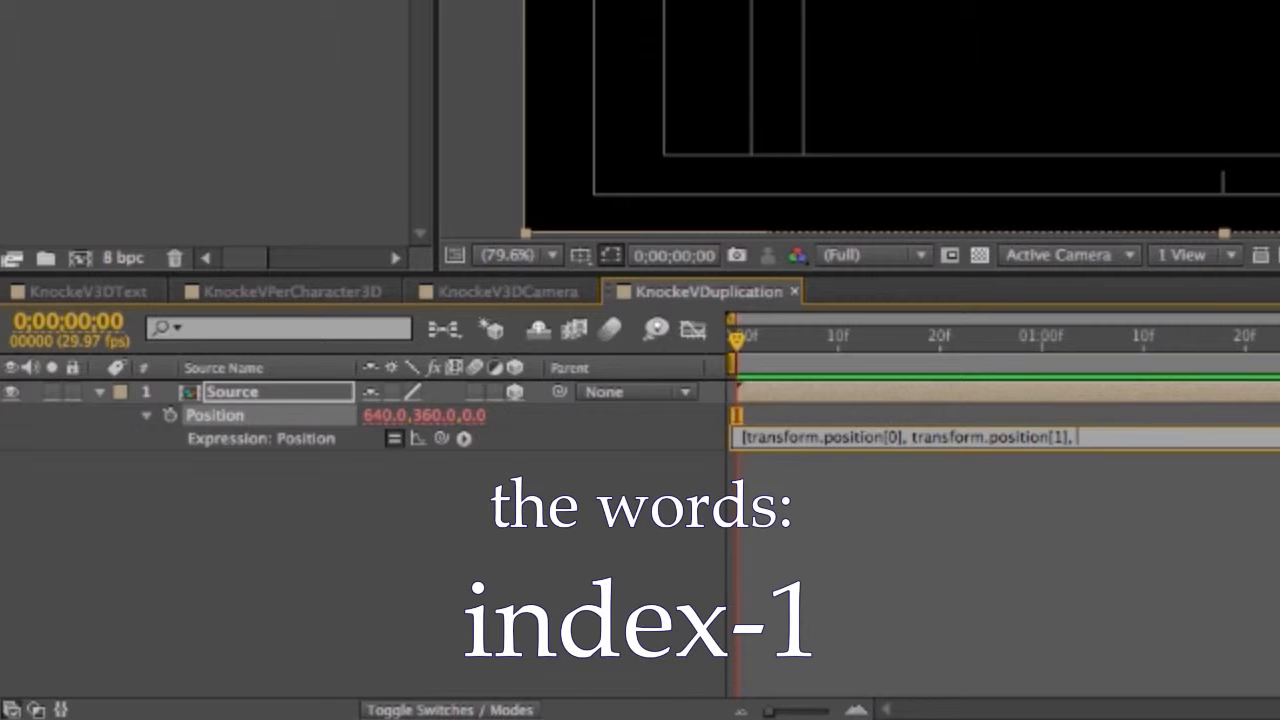
text(index-1)
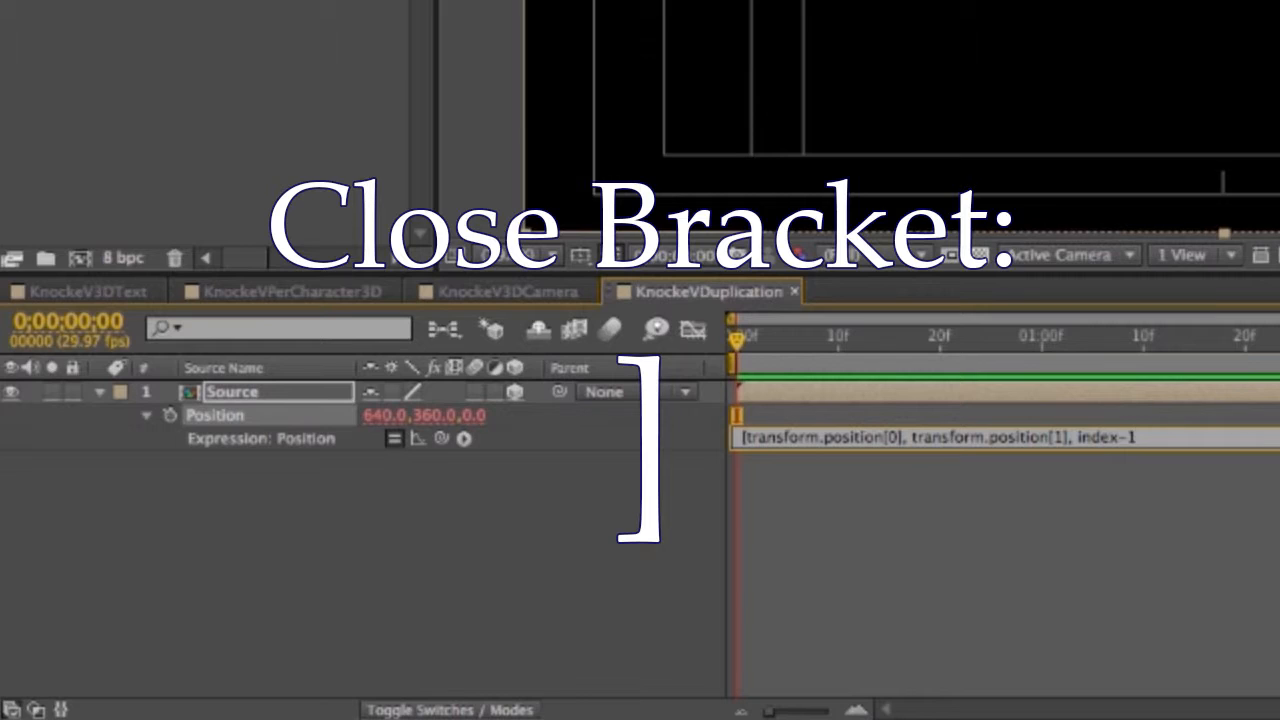
text(])
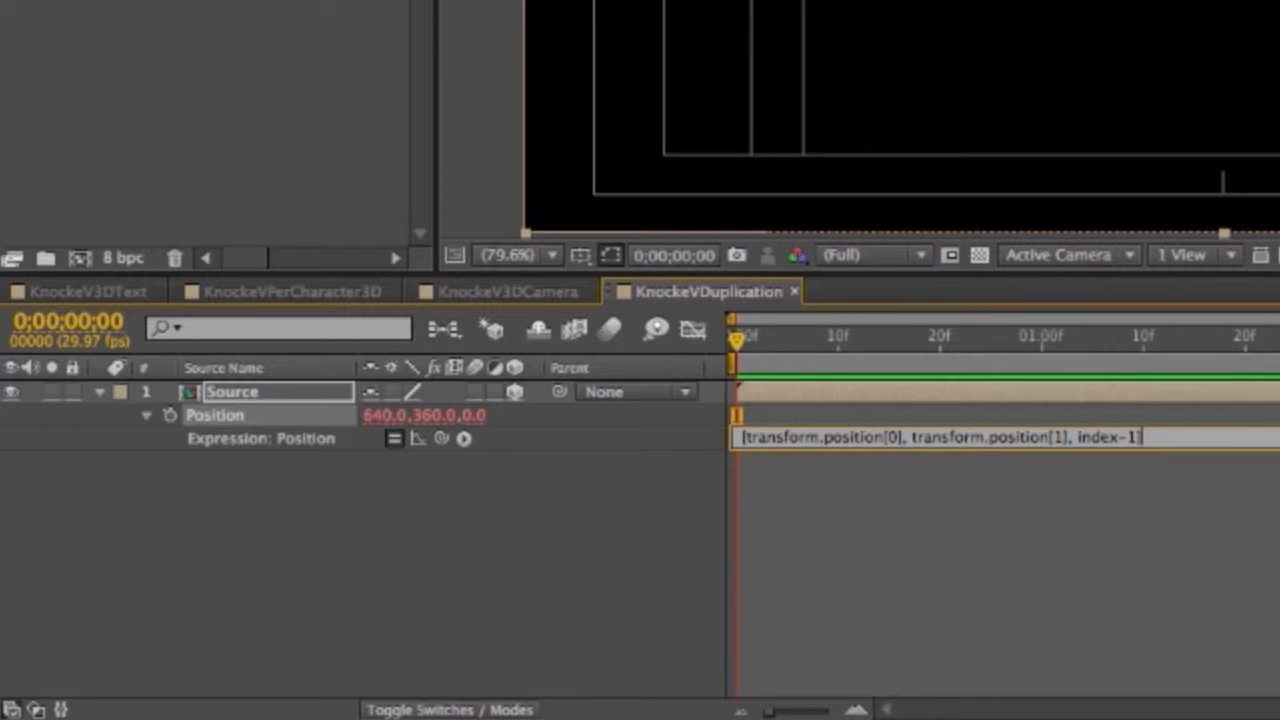
click(360, 509)
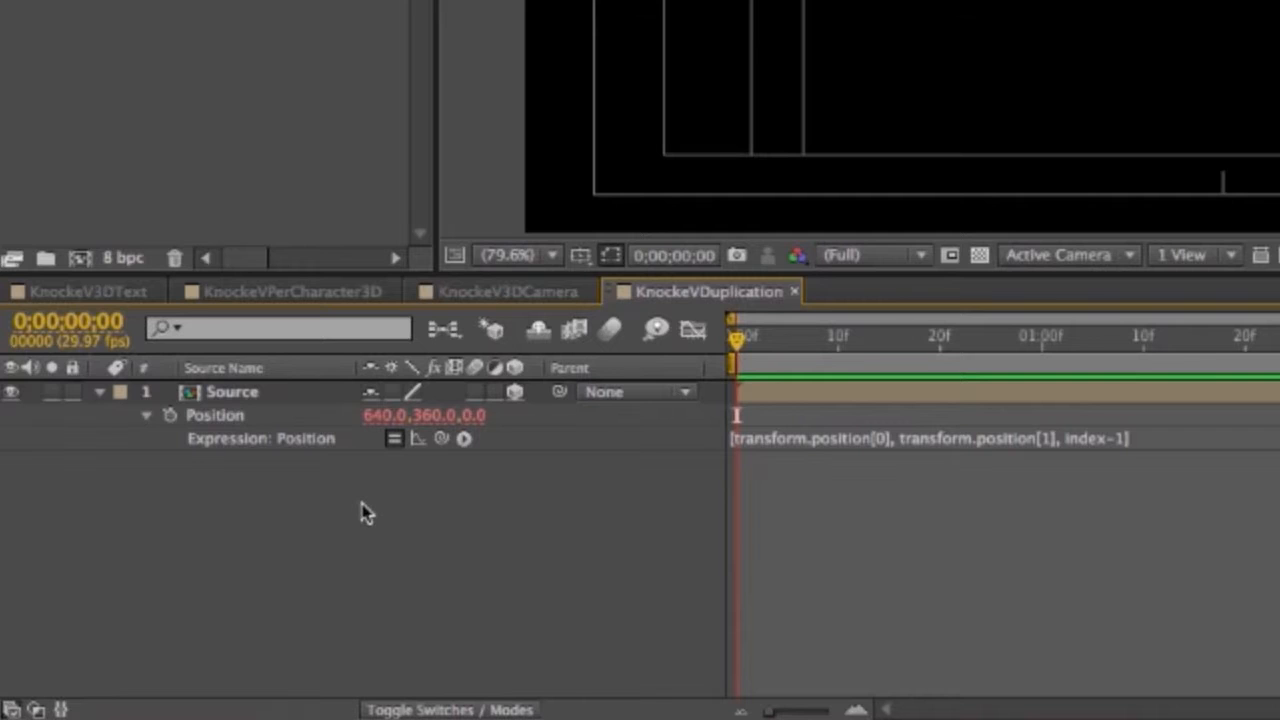
Duplicate the Source layer together with its Position expression.
click(255, 400)
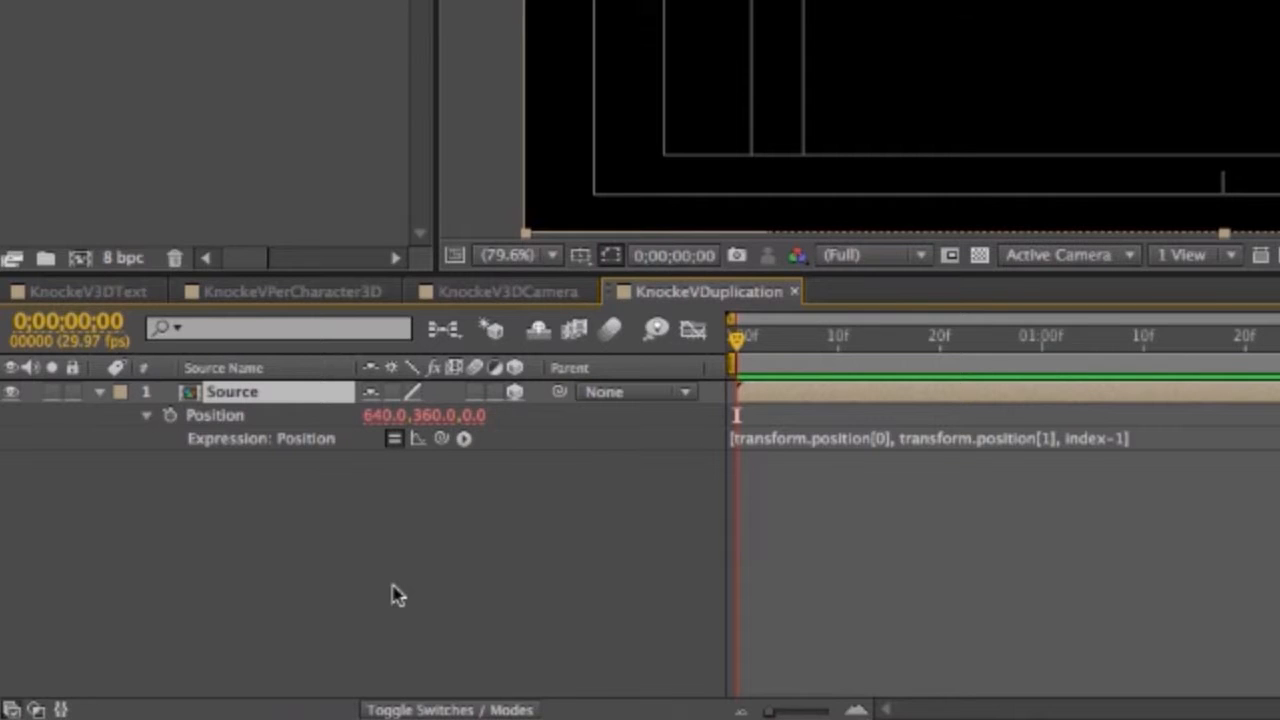
key(ctrl+d)
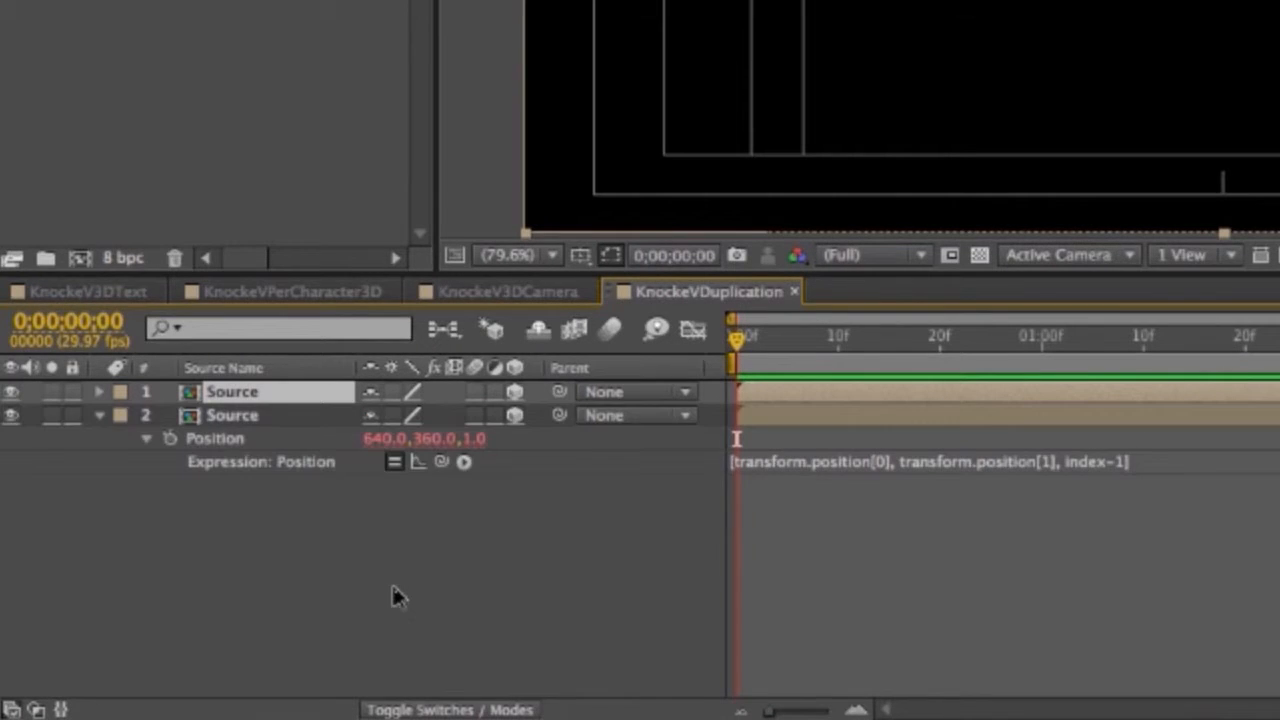
Duplicate the Source layer repeatedly until the composition holds 21 Source layers.
key(ctrl+d)
key(ctrl+d)
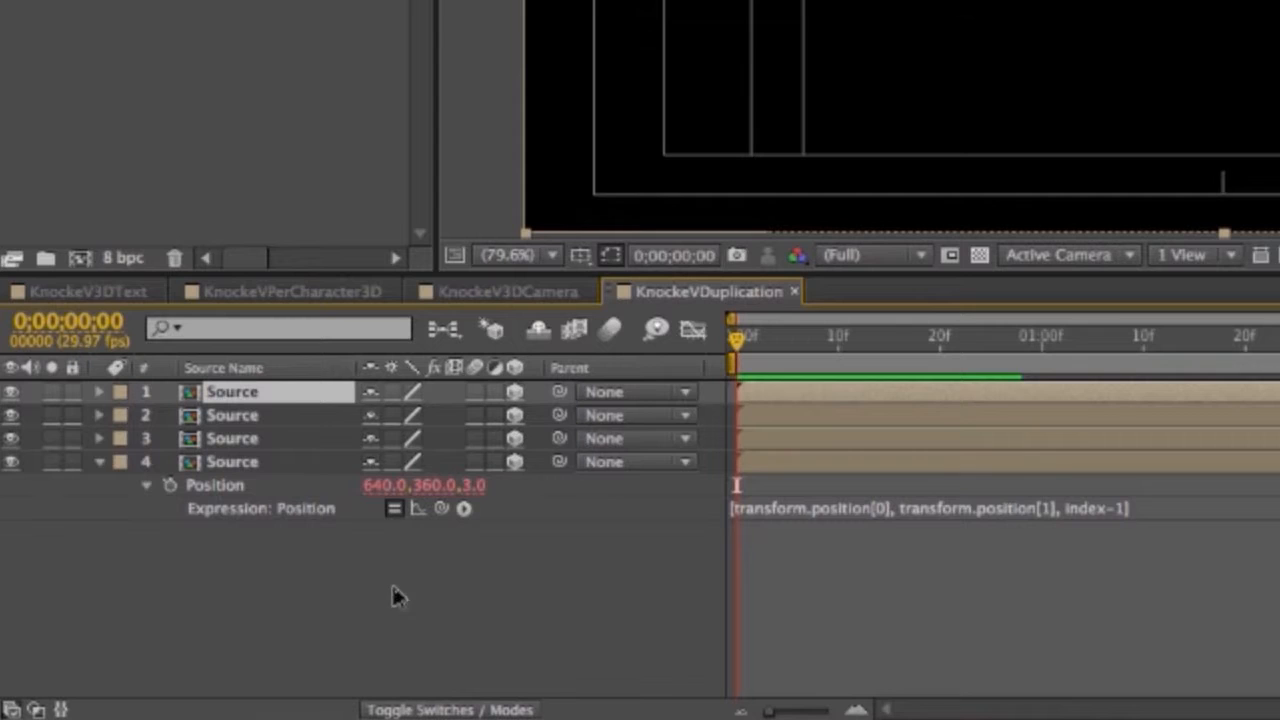
key(ctrl+d)
key(ctrl+d)
key(ctrl+d)
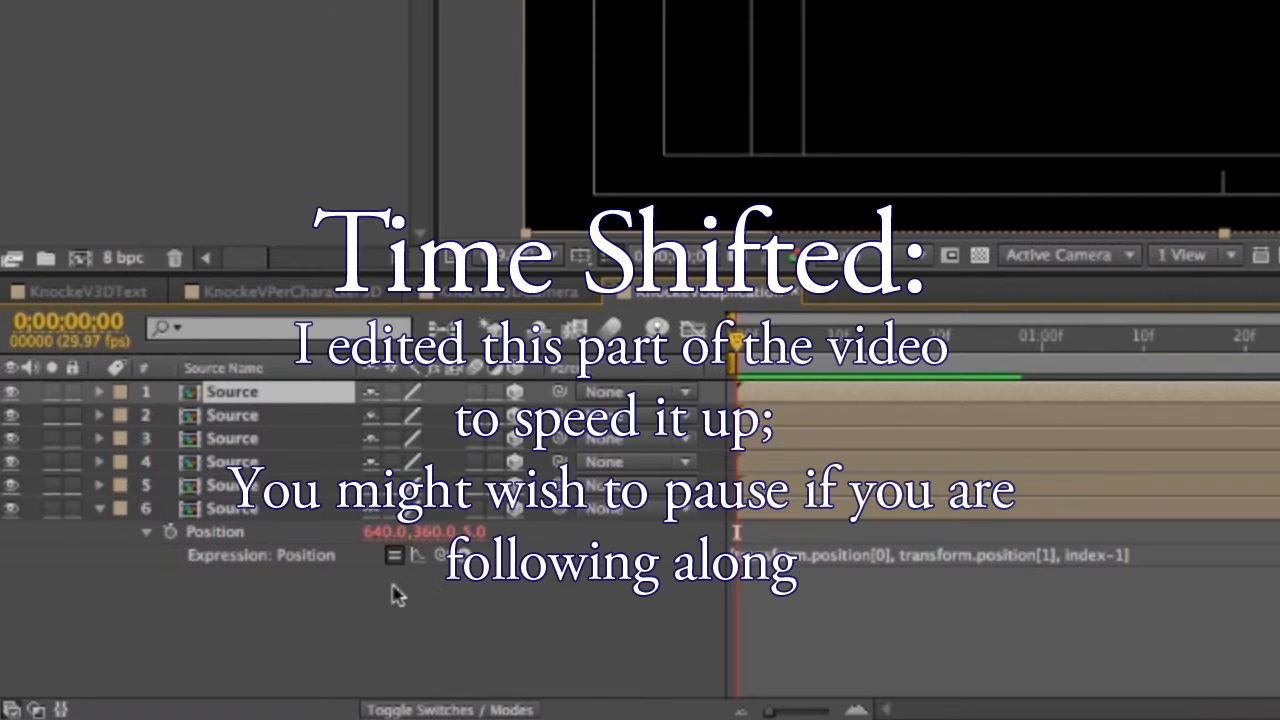
key(ctrl+d)
key(ctrl+d)
key(ctrl+d)
key(ctrl+d)
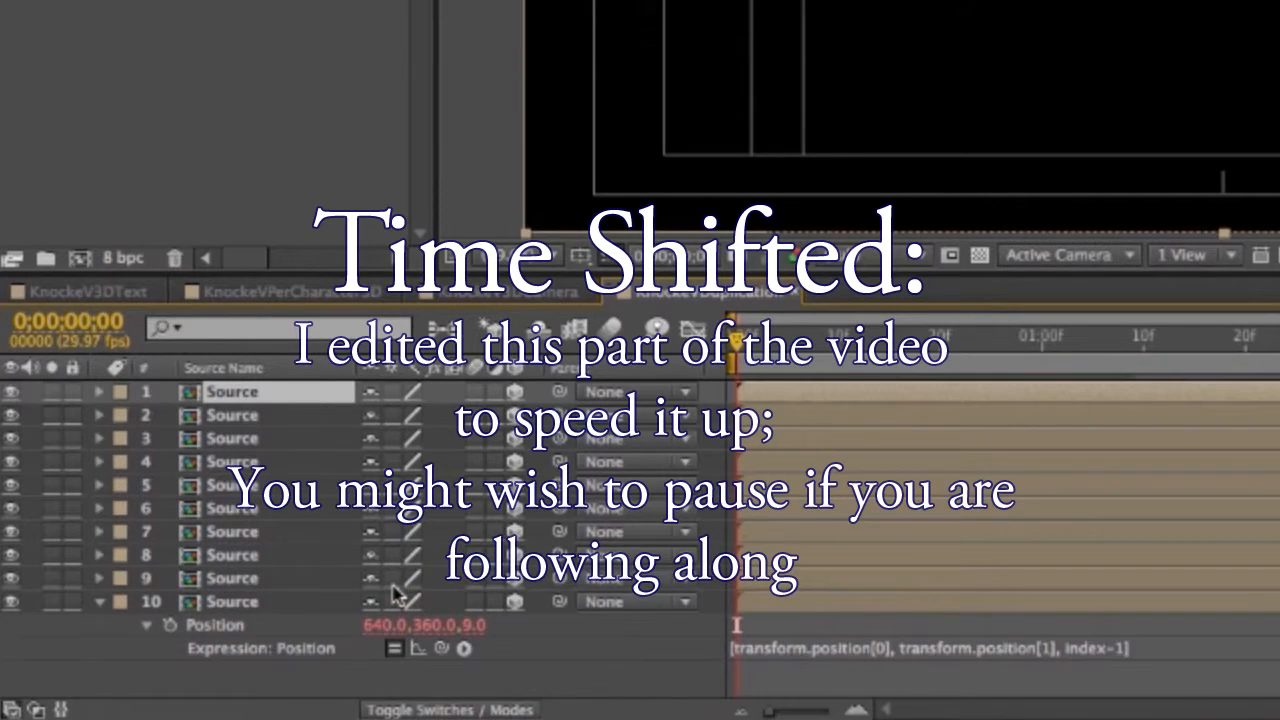
key(ctrl+d)
key(ctrl+d)
key(ctrl+d)
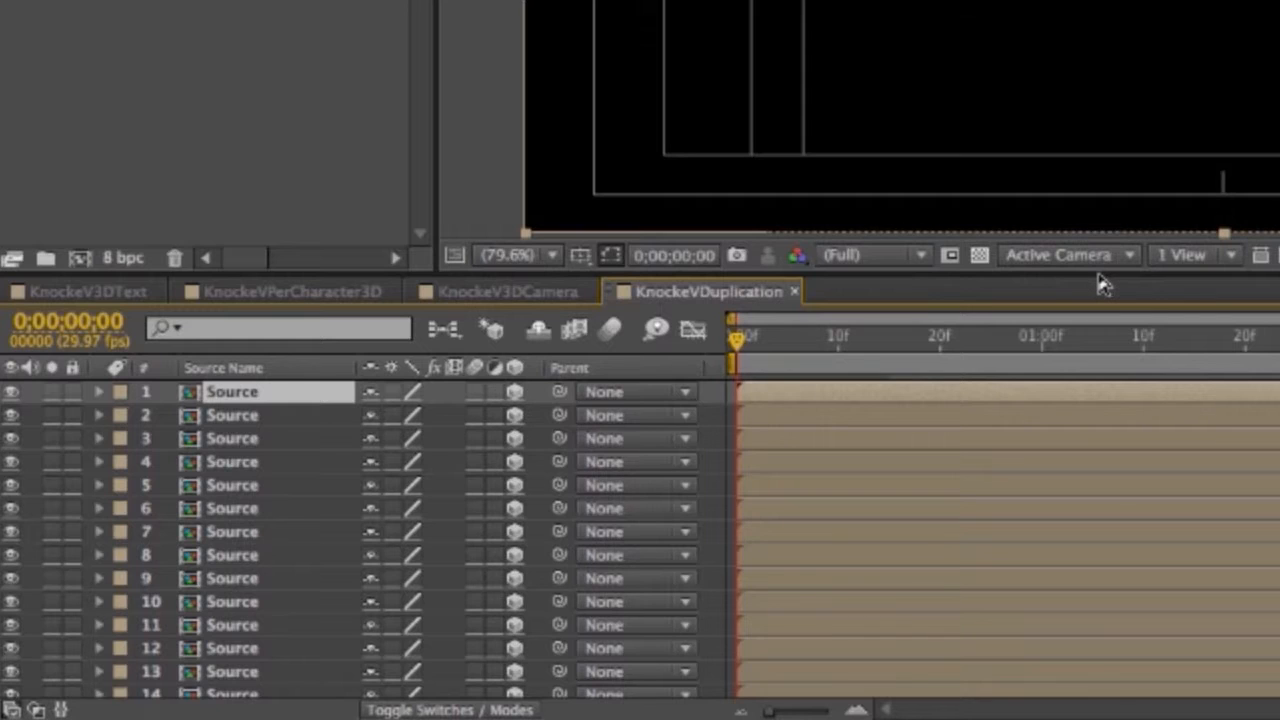
key(KP_0)
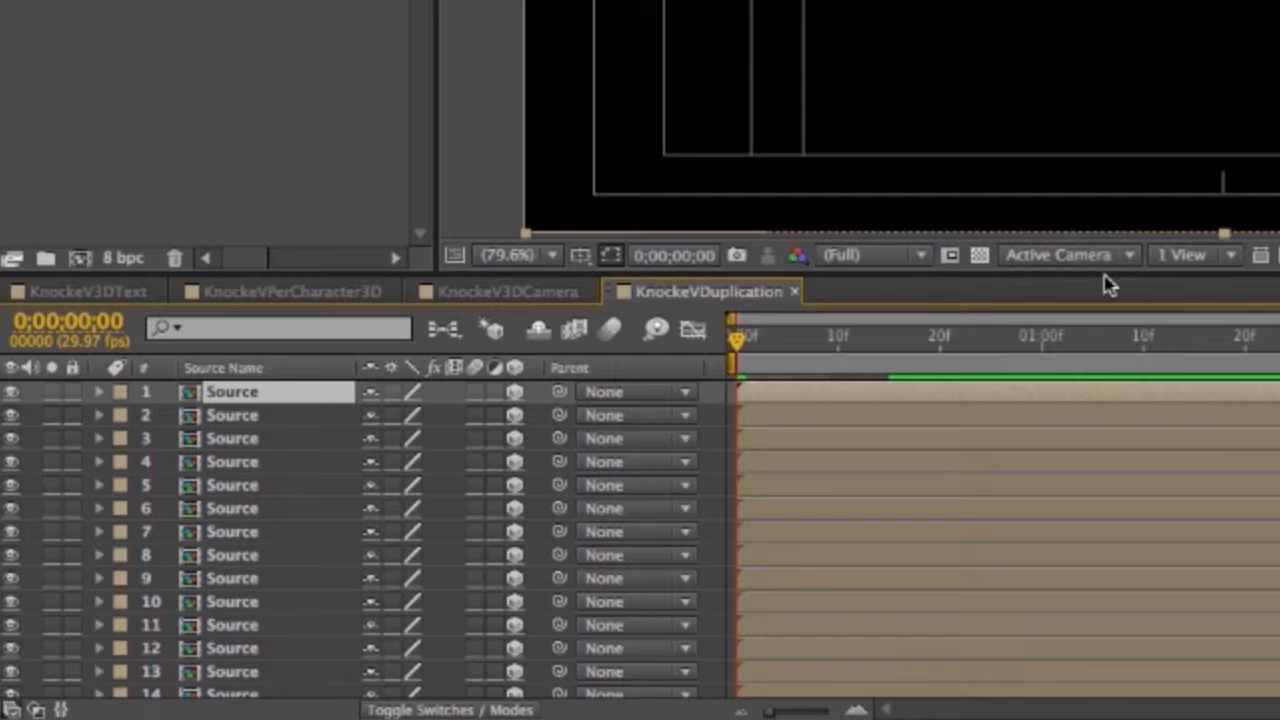
Delete the bottommost Source layer, number 21, so 20 copies are left, and save the project.
drag(1108, 276, 1011, 9)
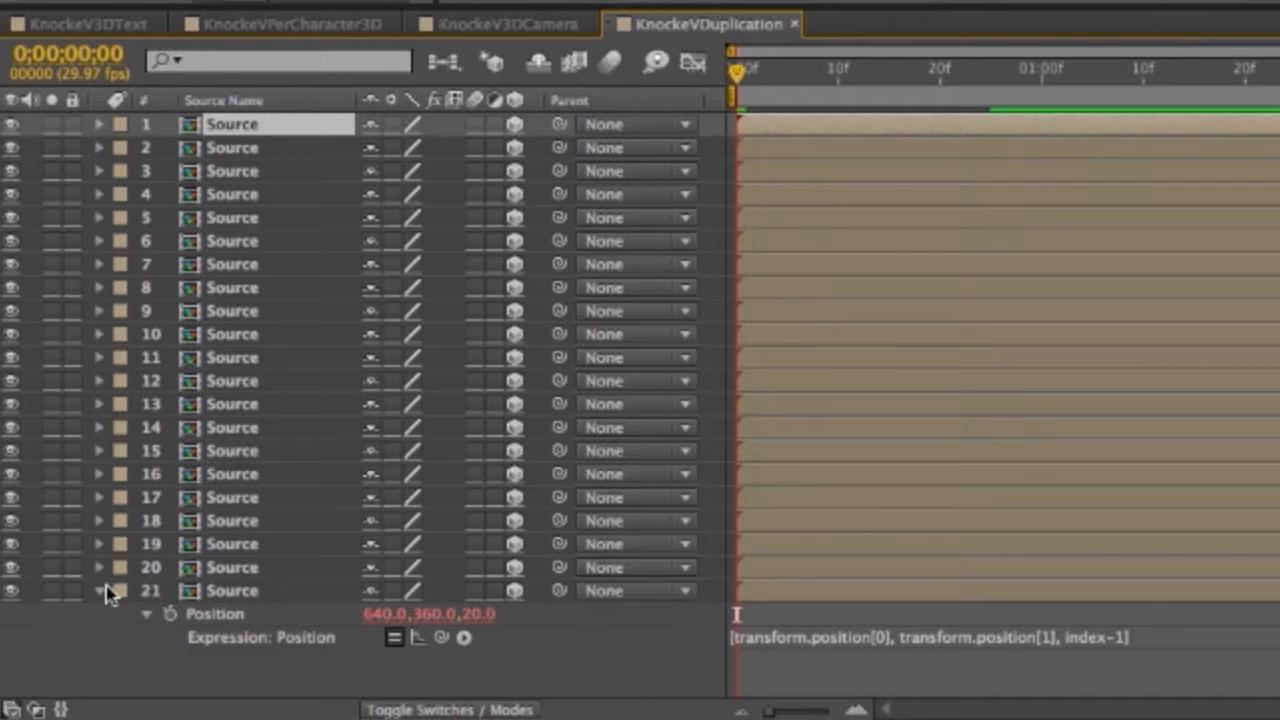
click(208, 592)
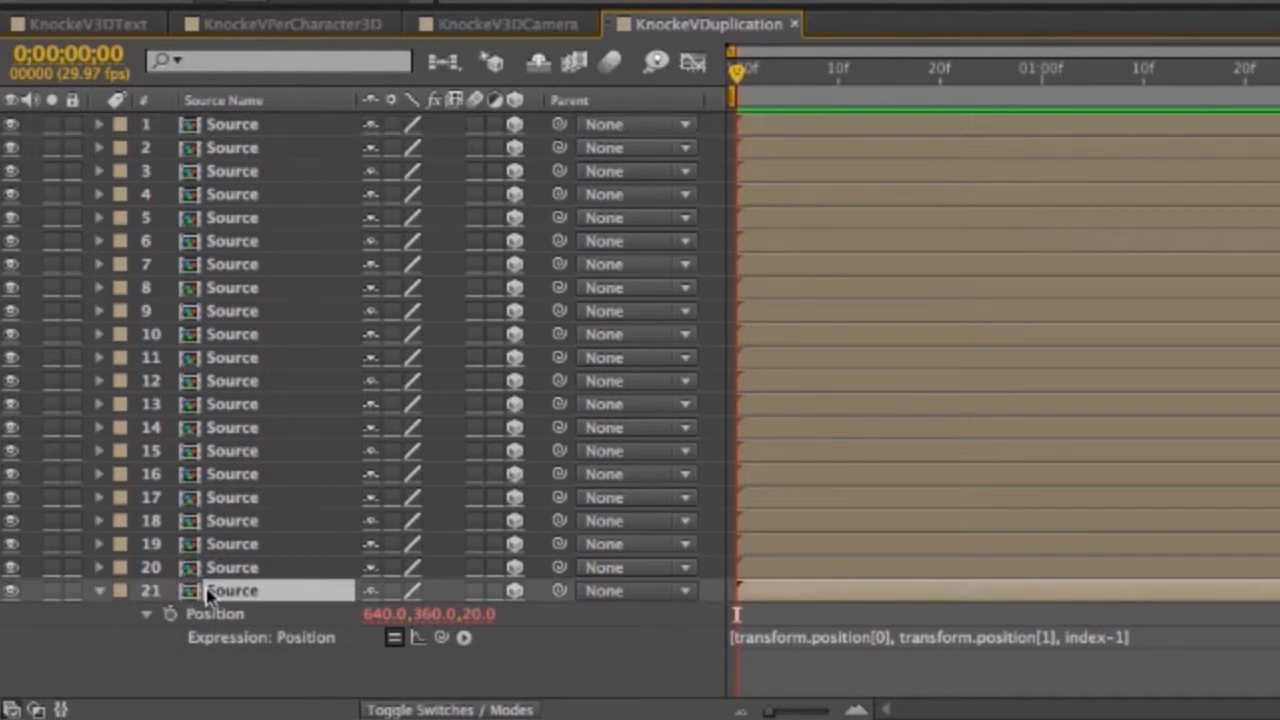
key(Delete)
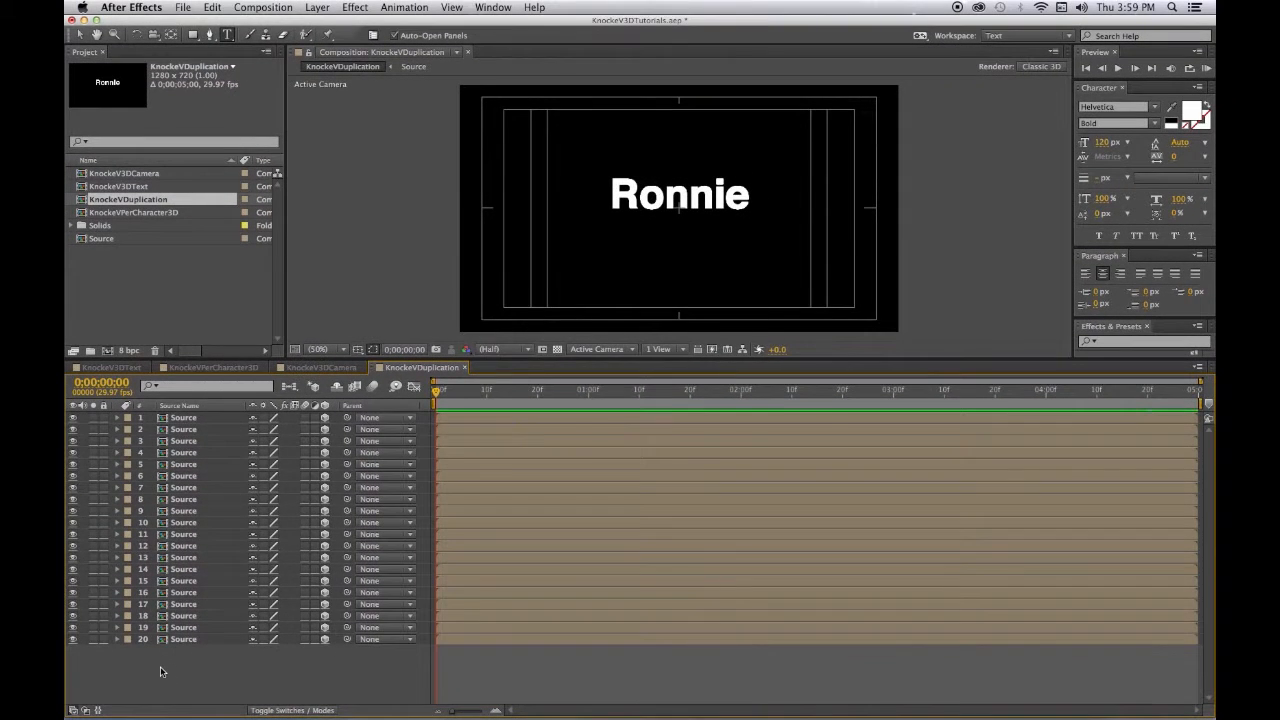
key(super+s)
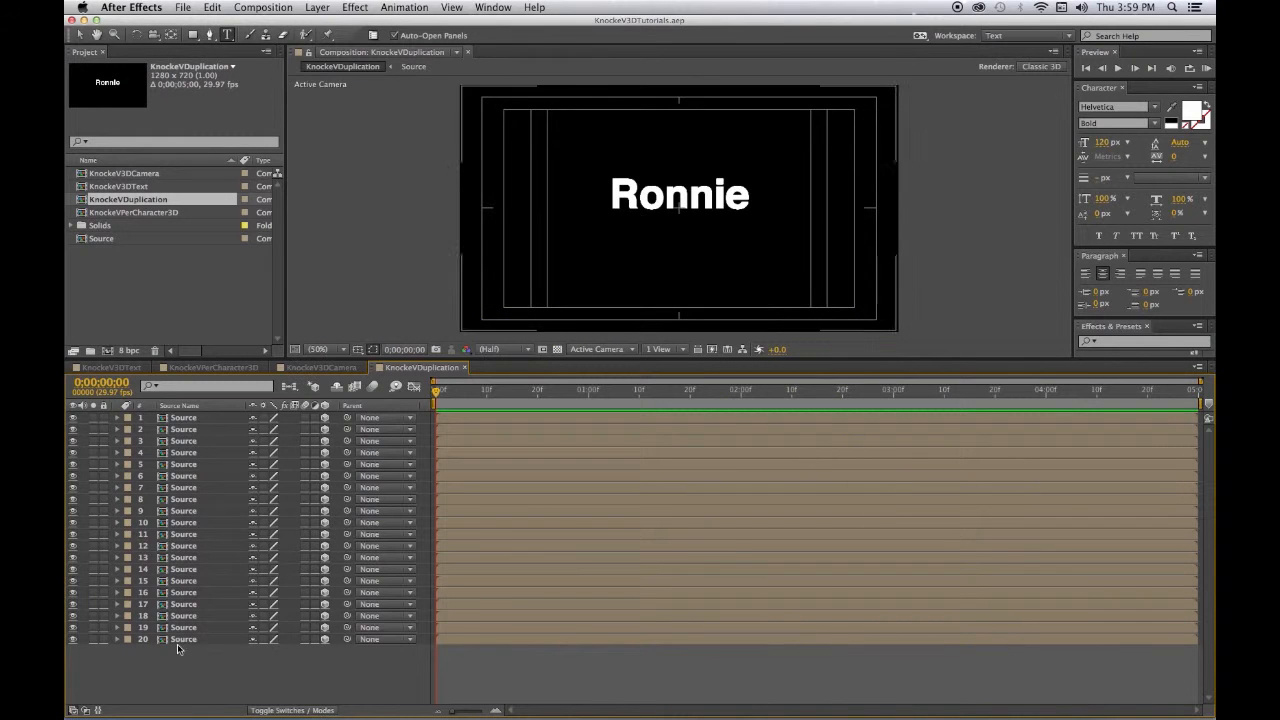
Add a new Two-Node Camera named Camera 1 with the 50mm preset to the composition.
click(316, 7)
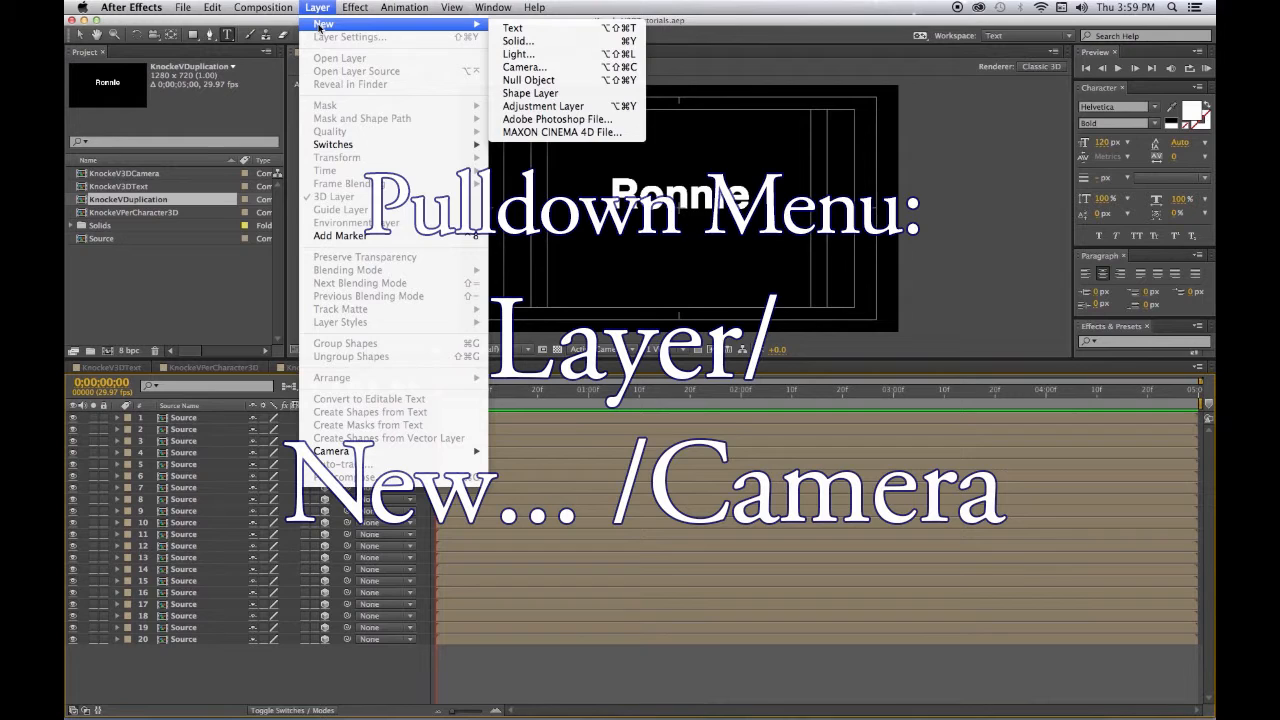
mouse_move(478, 23)
click(509, 67)
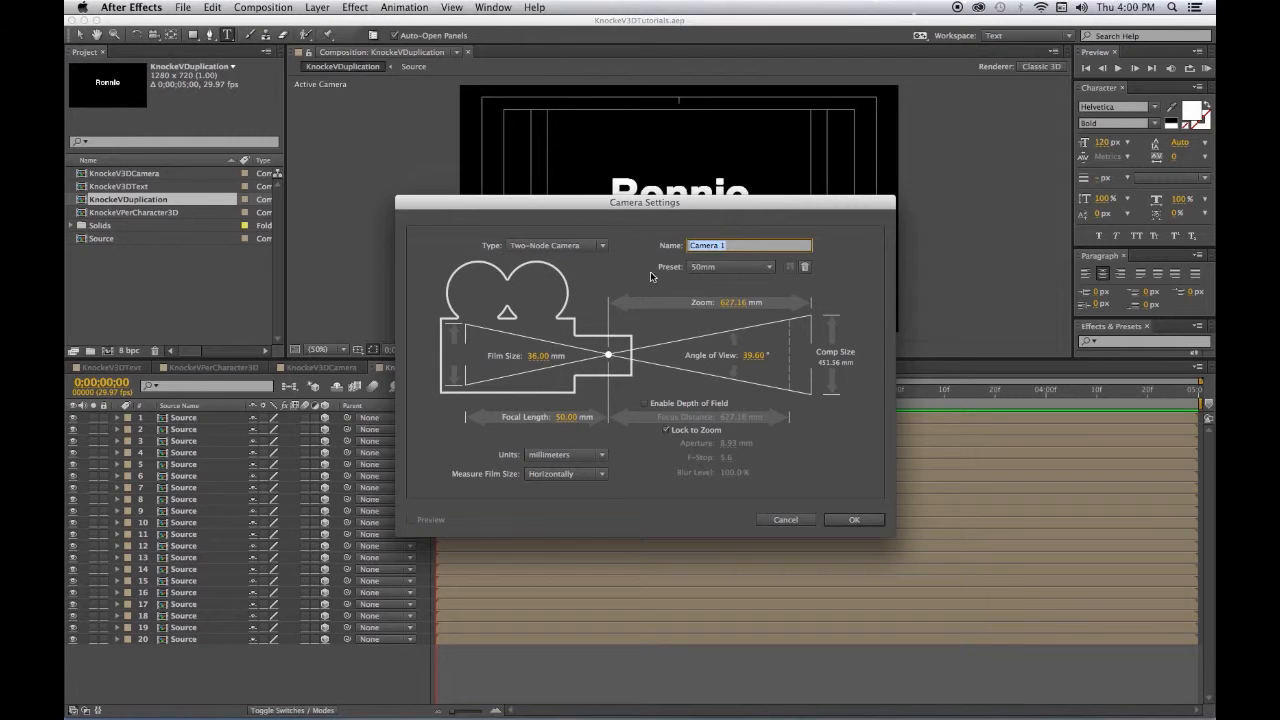
click(843, 520)
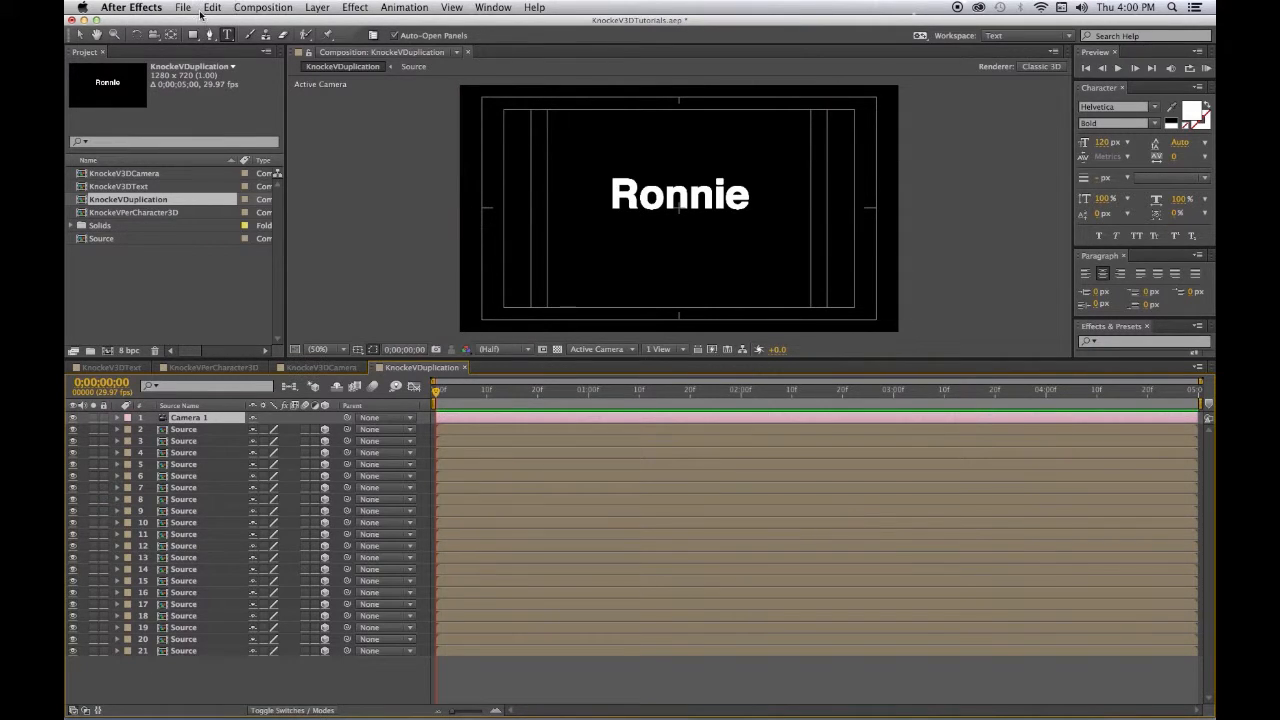
Enlarge the composition view and orbit Camera 1 with the Unified Camera Tool to see the text's depth at an angle.
click(153, 35)
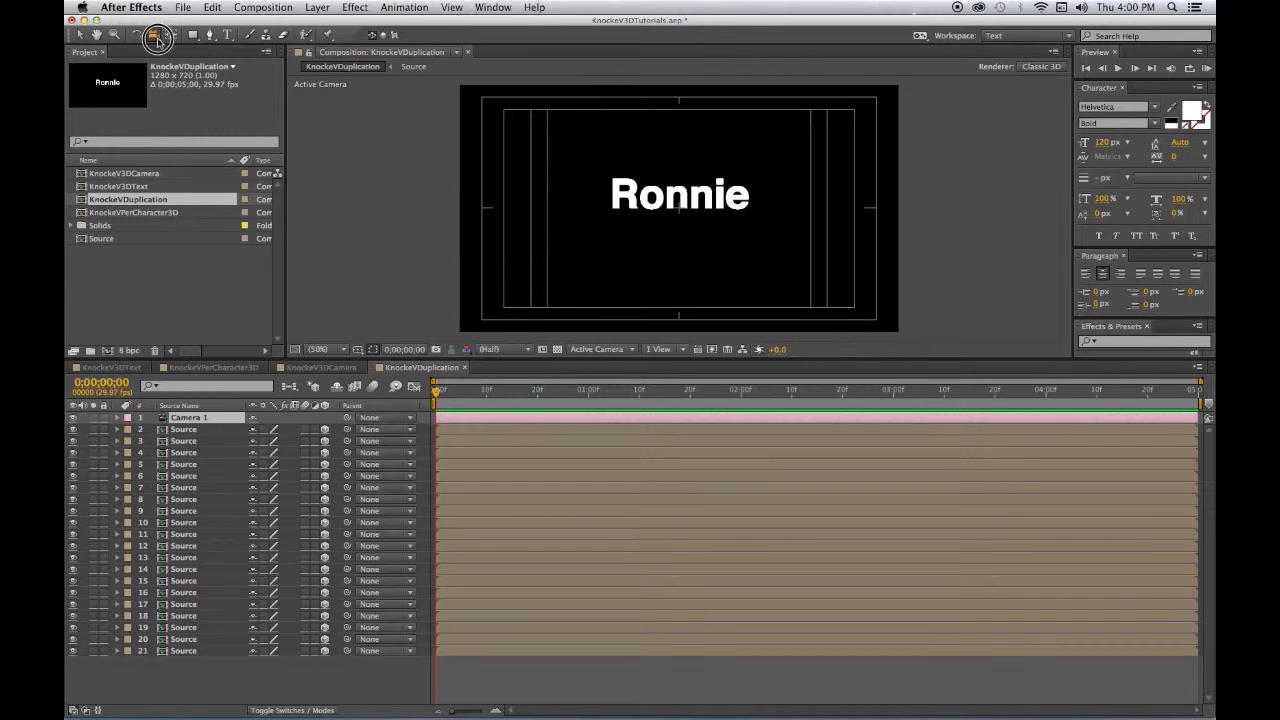
click(157, 39)
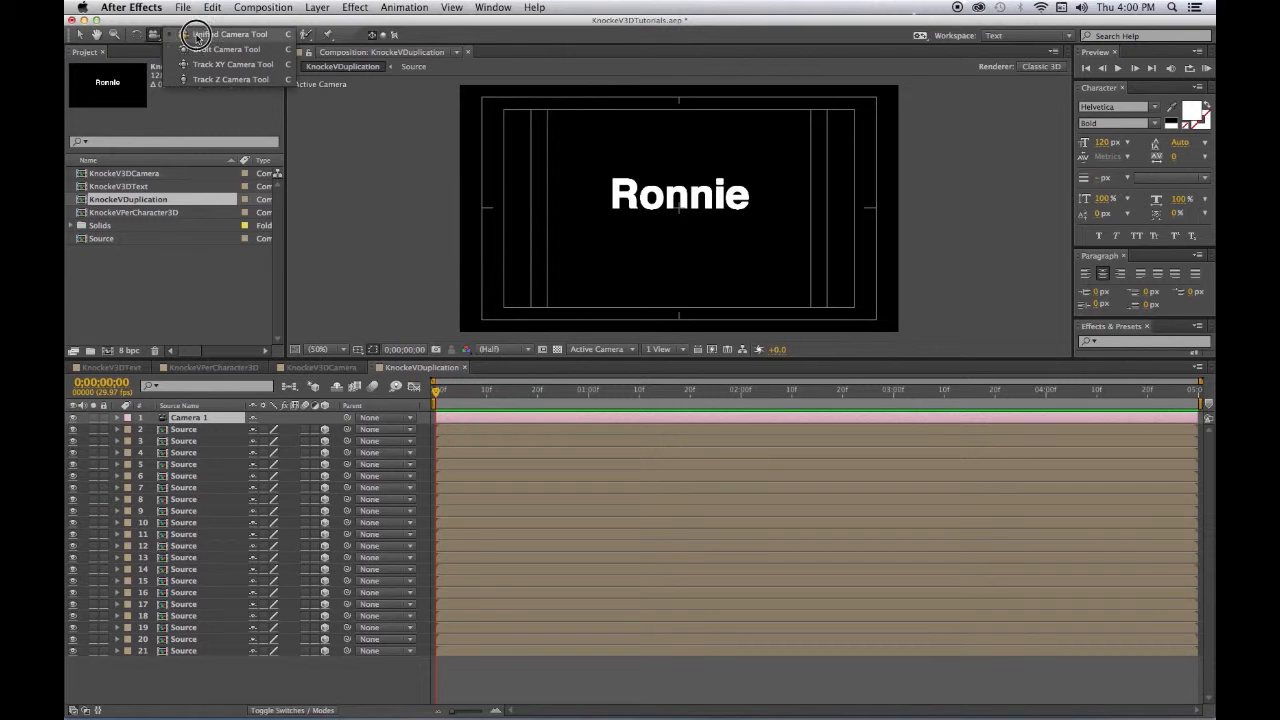
click(200, 34)
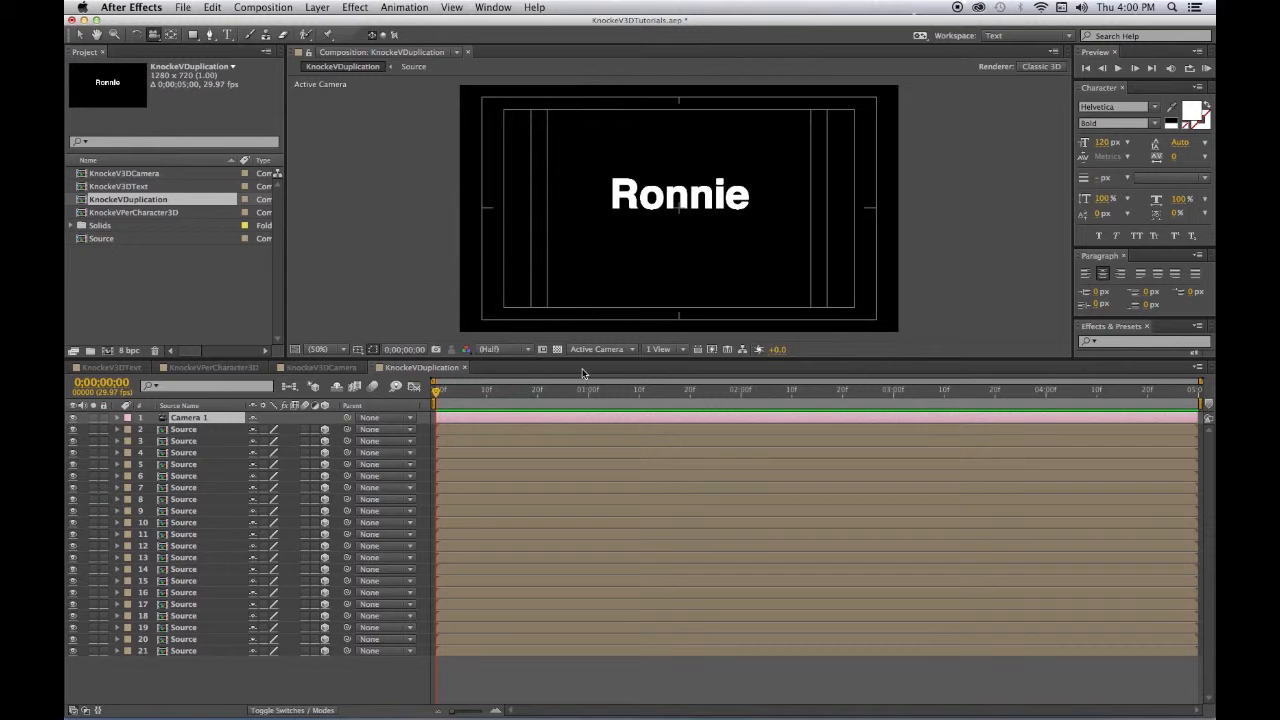
drag(582, 360, 583, 392)
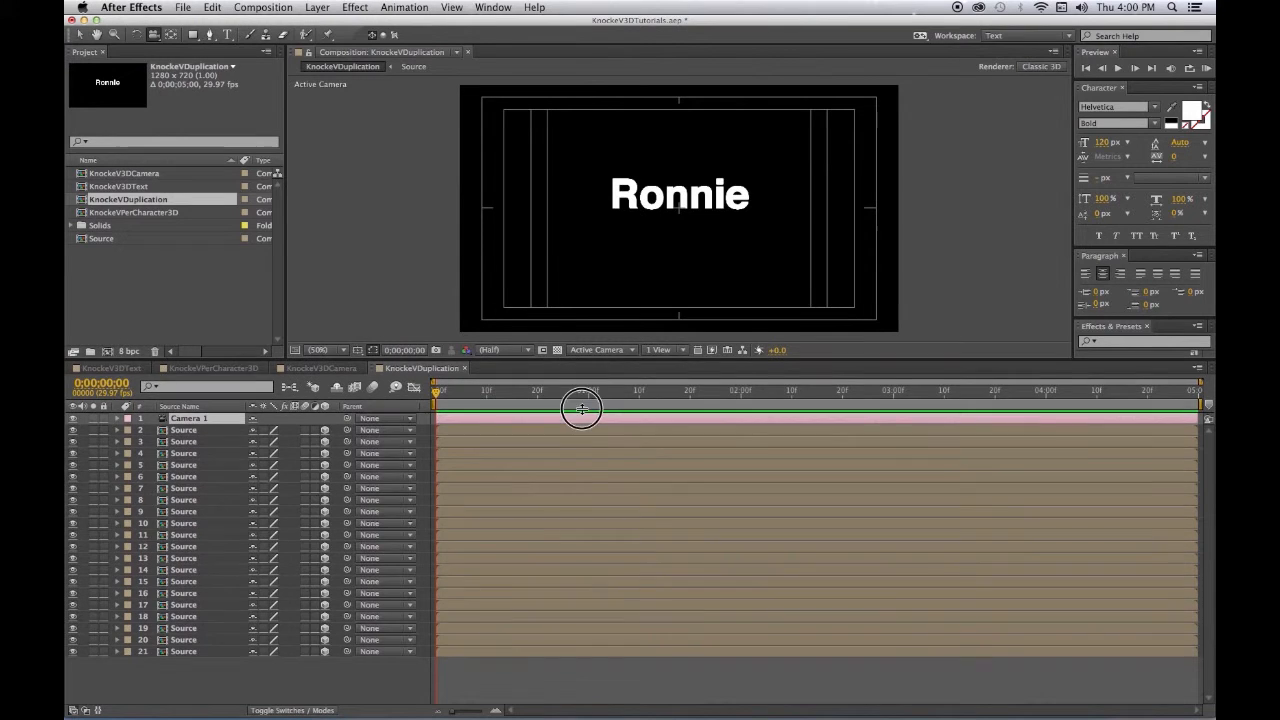
drag(578, 503, 578, 505)
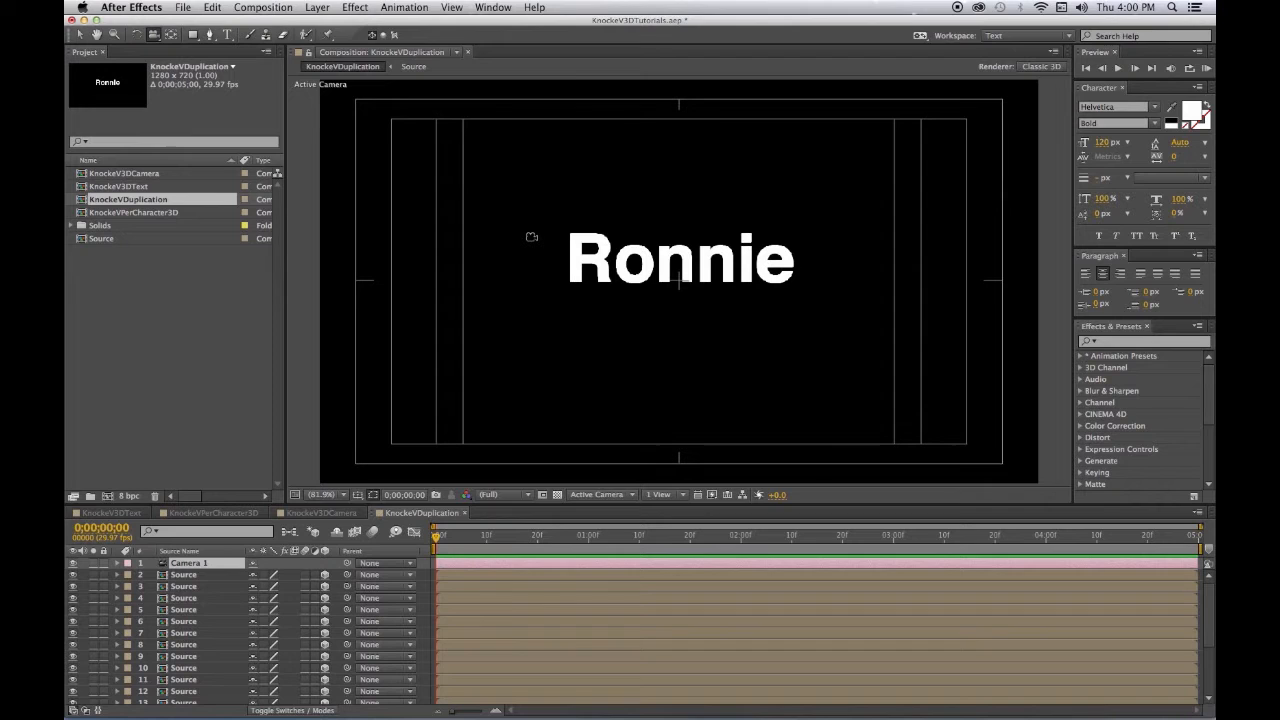
drag(526, 240, 562, 280)
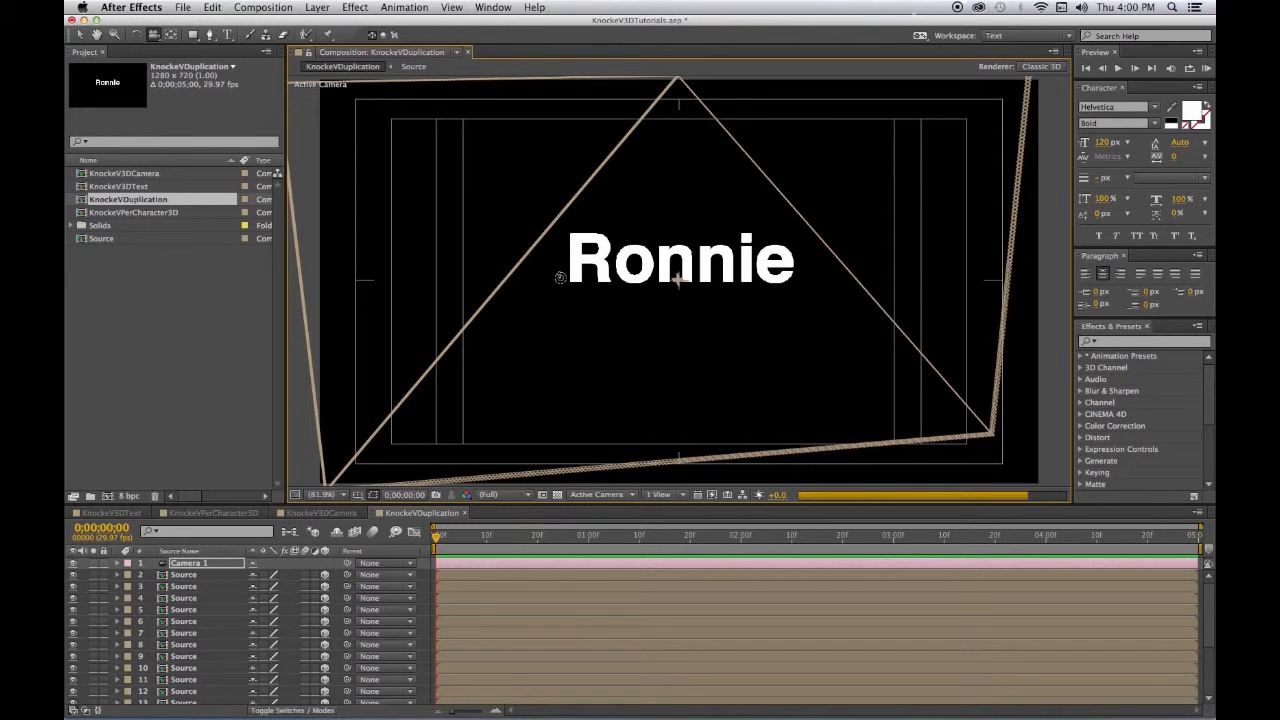
drag(560, 277, 588, 296)
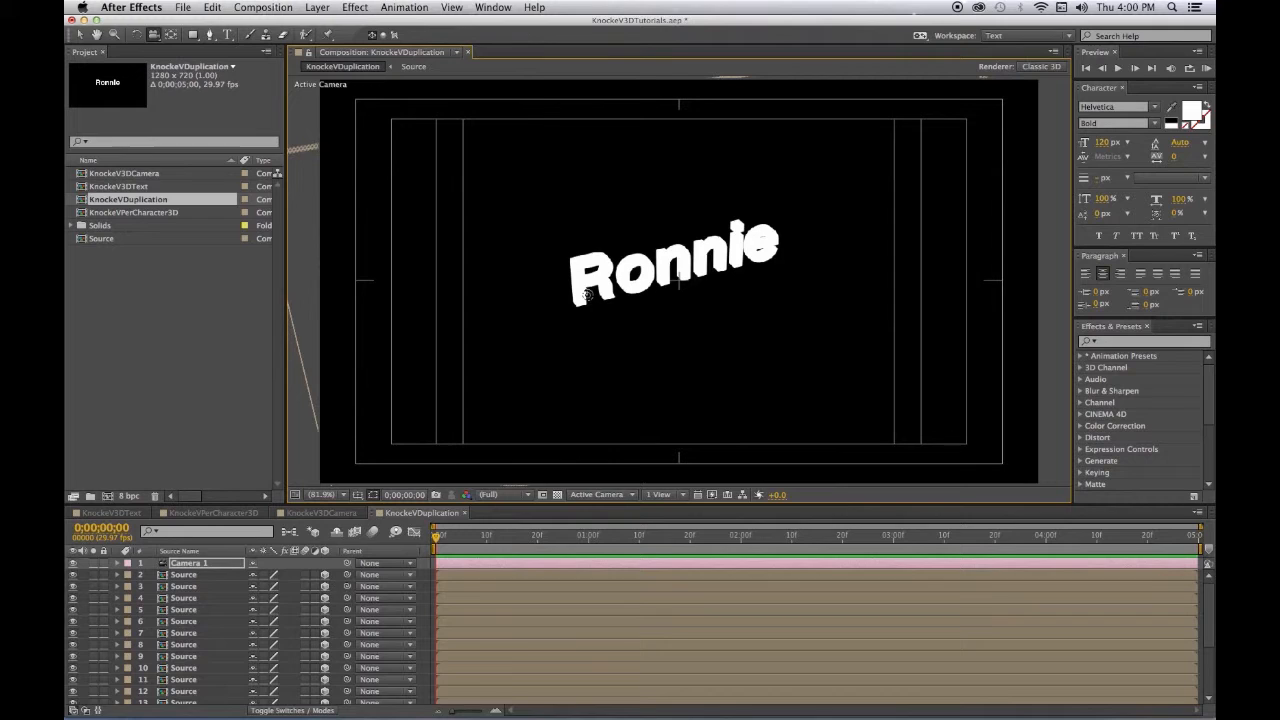
click(587, 296)
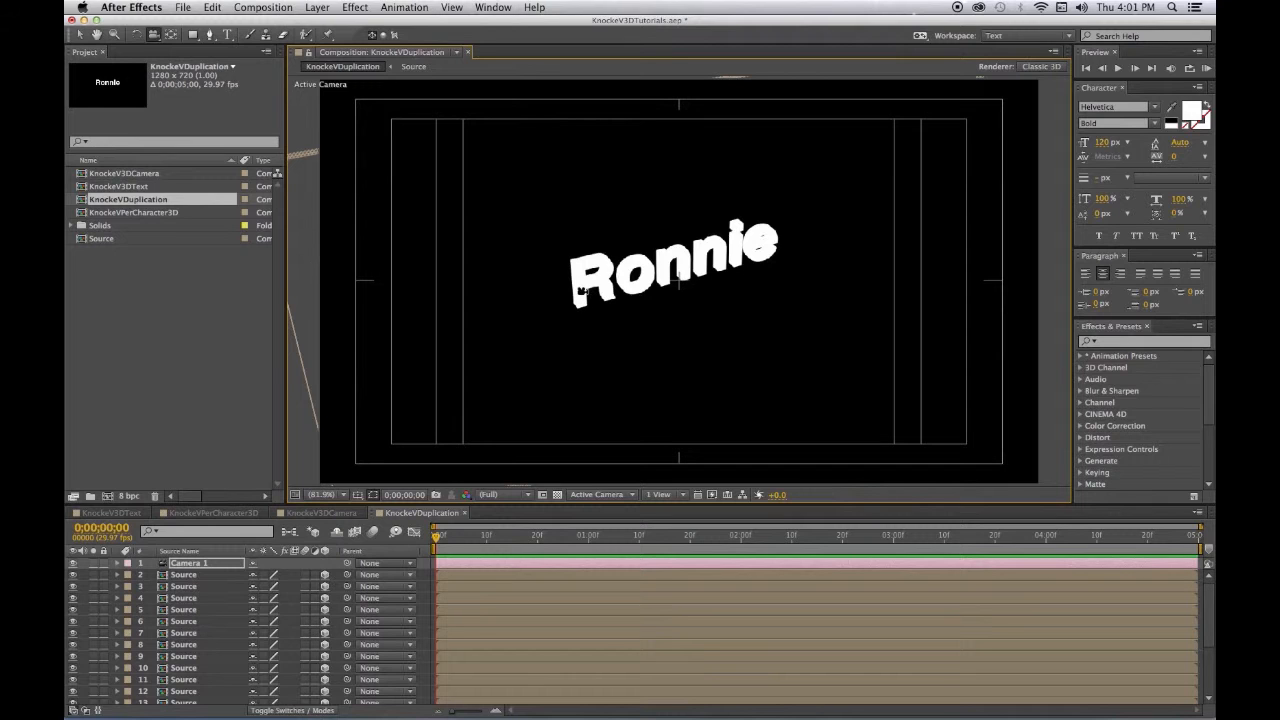
Add a white Spot light named Light 1 with an intensity of 90% and shadow casting enabled.
click(316, 7)
mouse_move(330, 23)
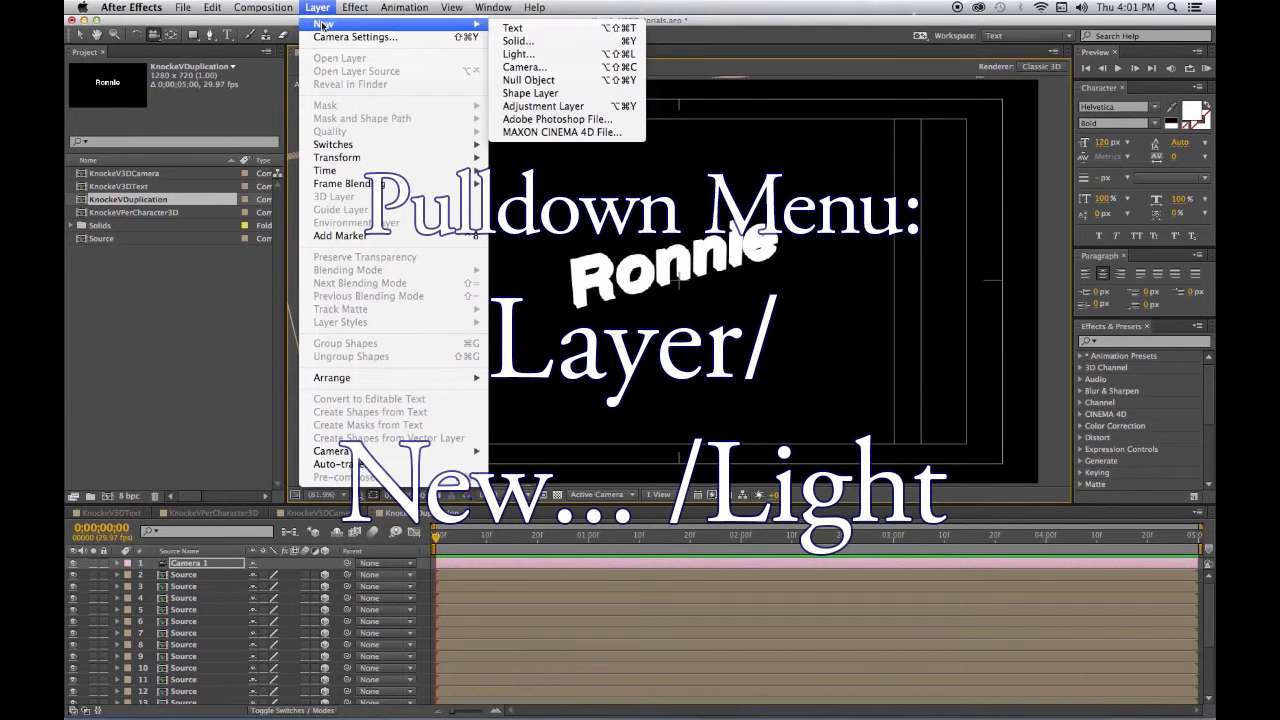
click(523, 60)
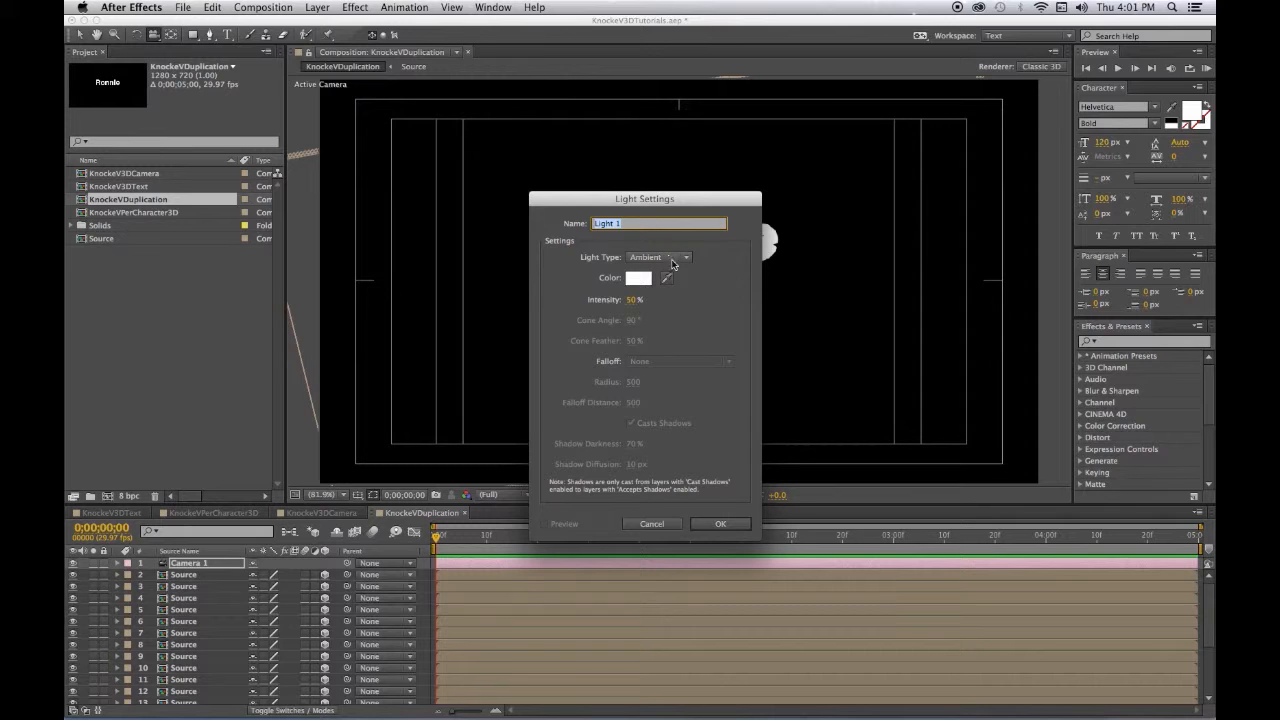
click(670, 258)
click(651, 284)
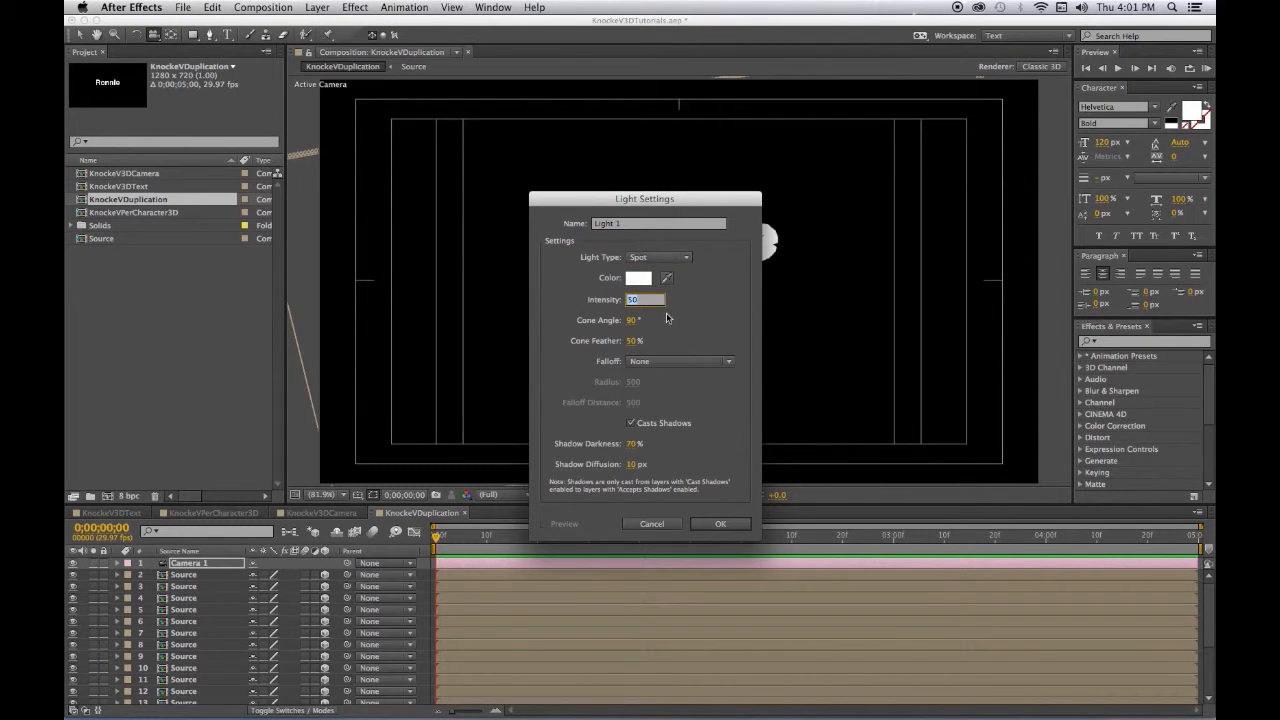
text(90)
click(718, 523)
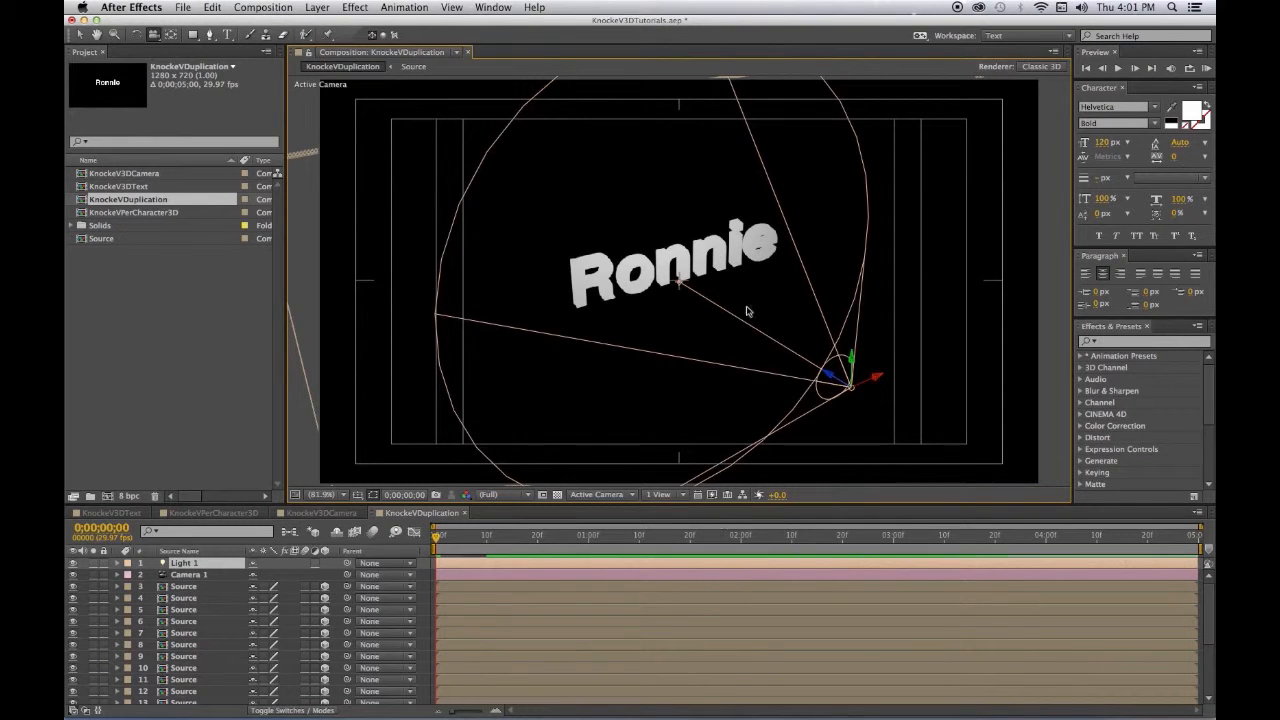
Create a light blue 1280 × 720 px solid named Medium Blue Solid 1 as a backdrop.
click(317, 8)
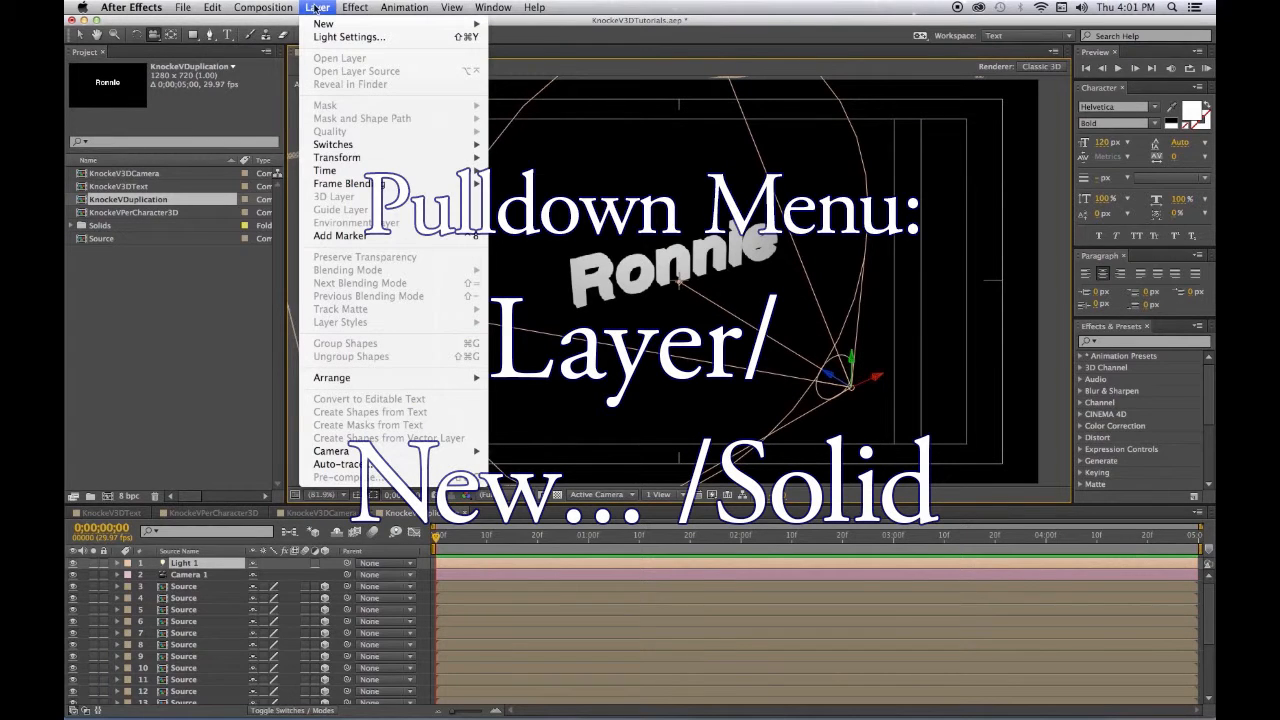
mouse_move(323, 24)
click(517, 41)
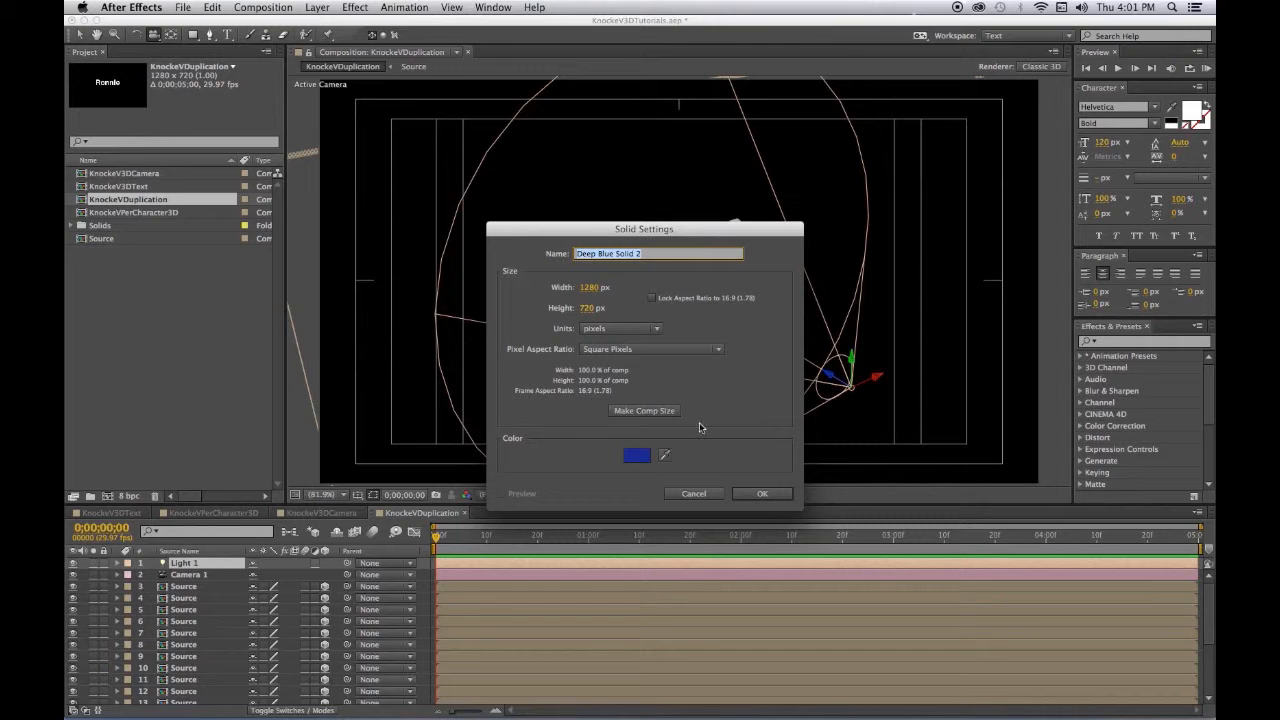
click(642, 457)
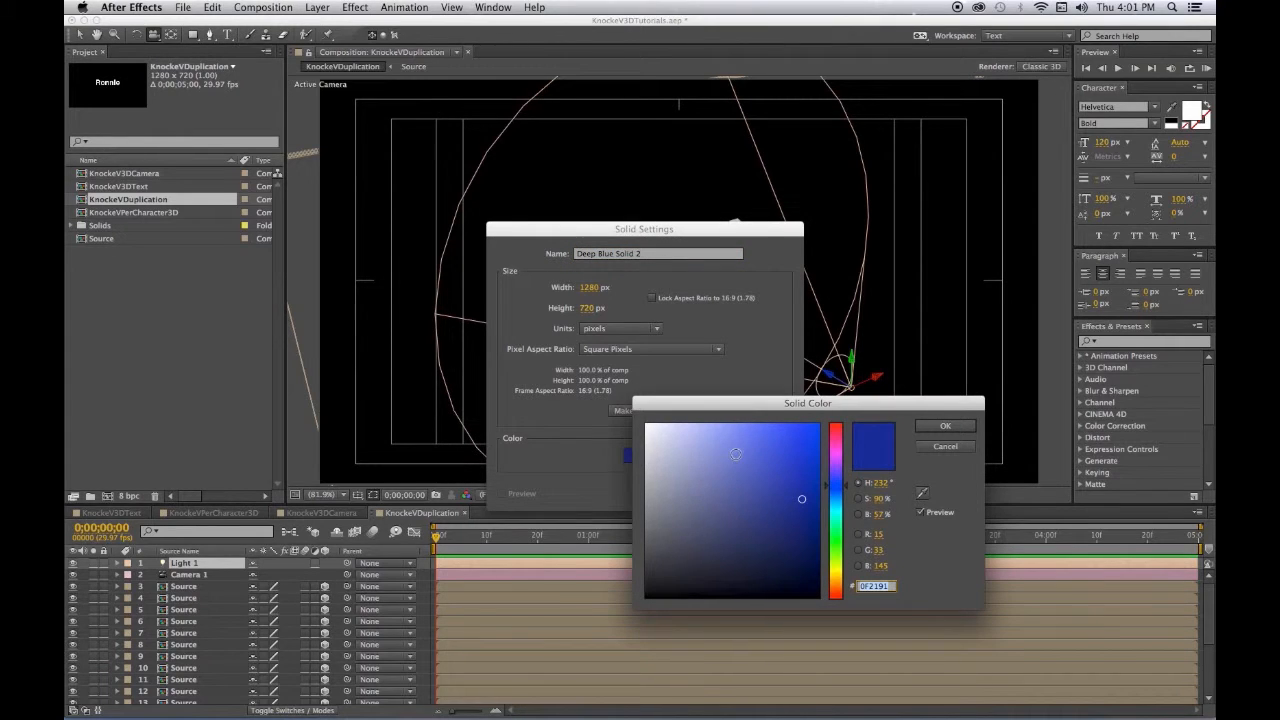
drag(752, 440, 721, 427)
click(945, 426)
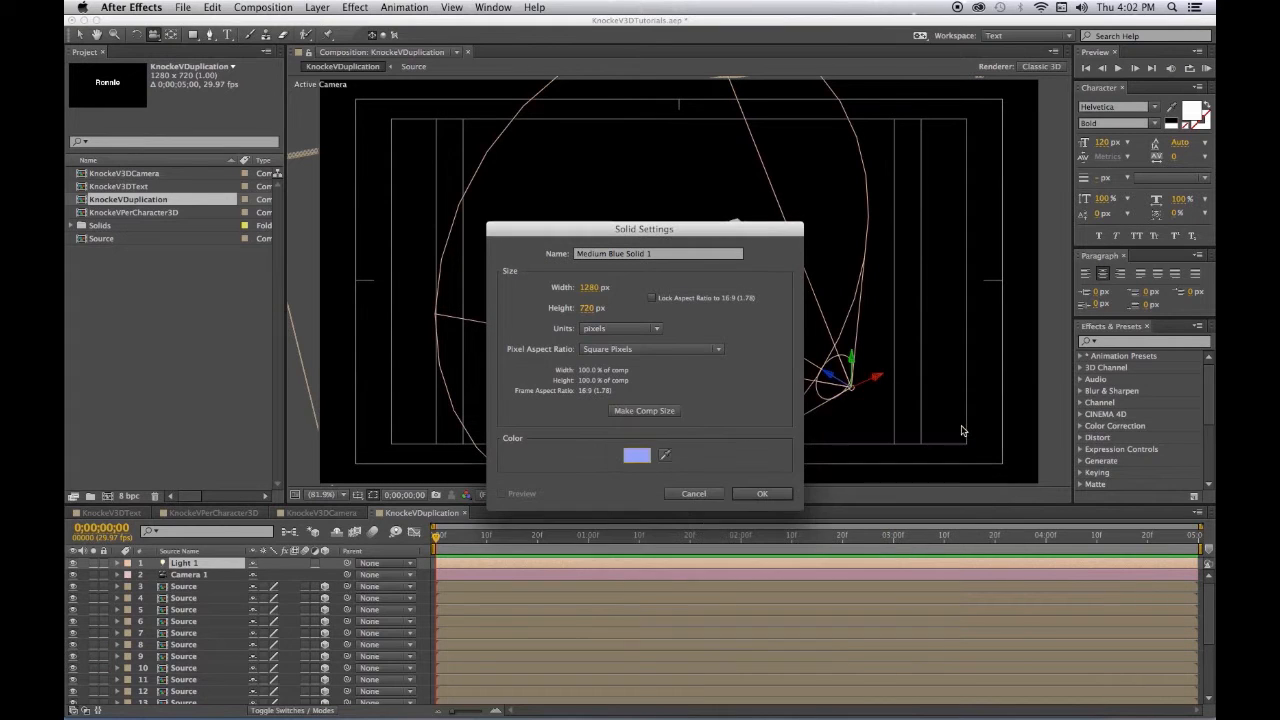
click(766, 492)
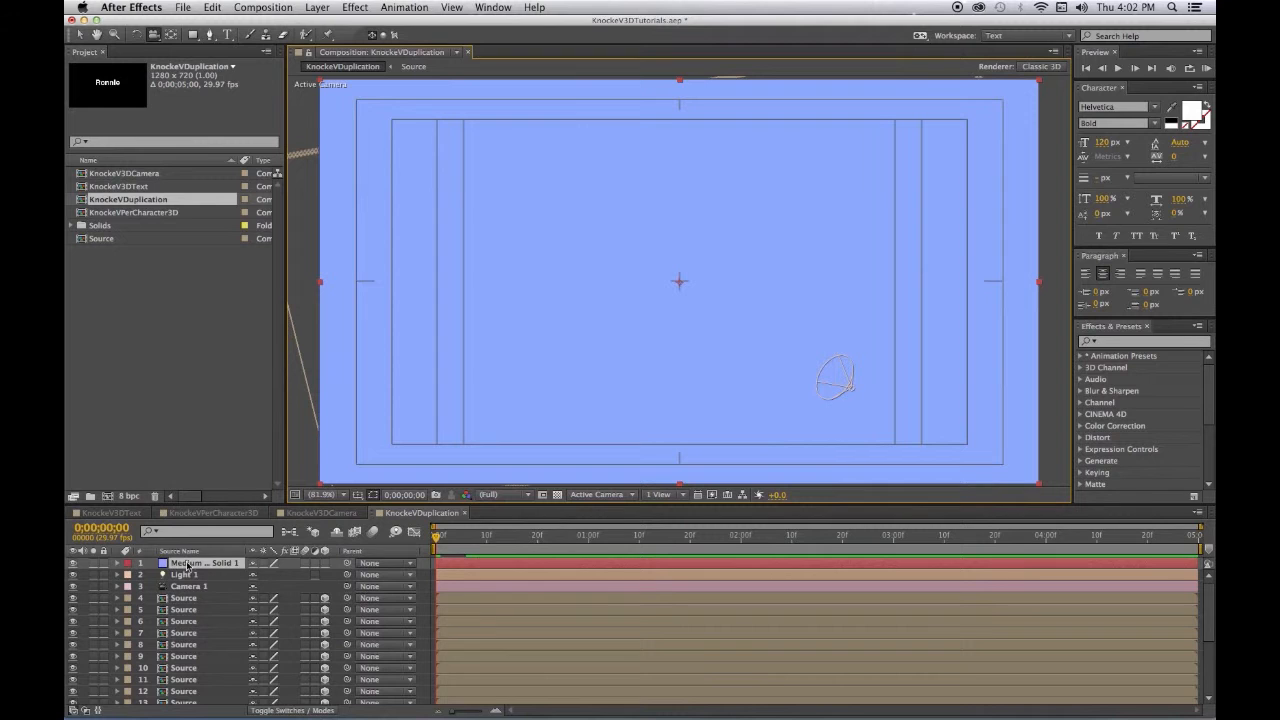
Move the blue solid below all Source layers and make it a 3D layer.
drag(193, 565, 196, 706)
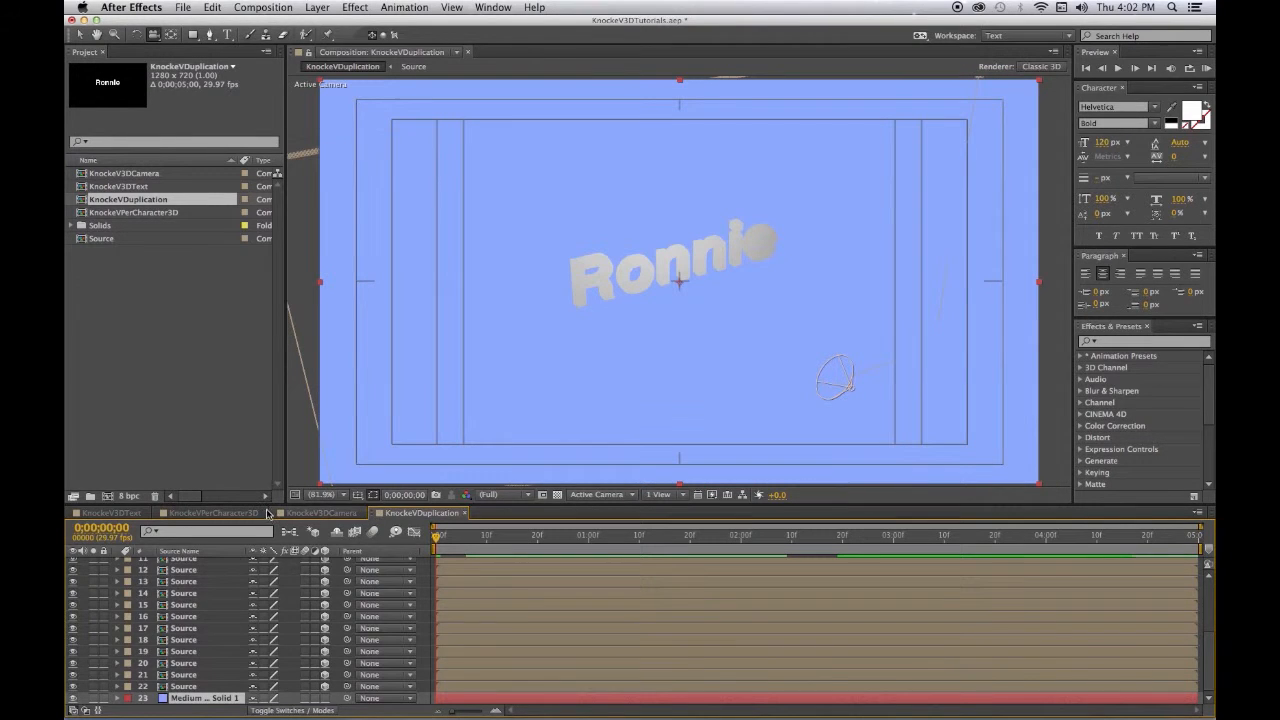
drag(271, 503, 272, 449)
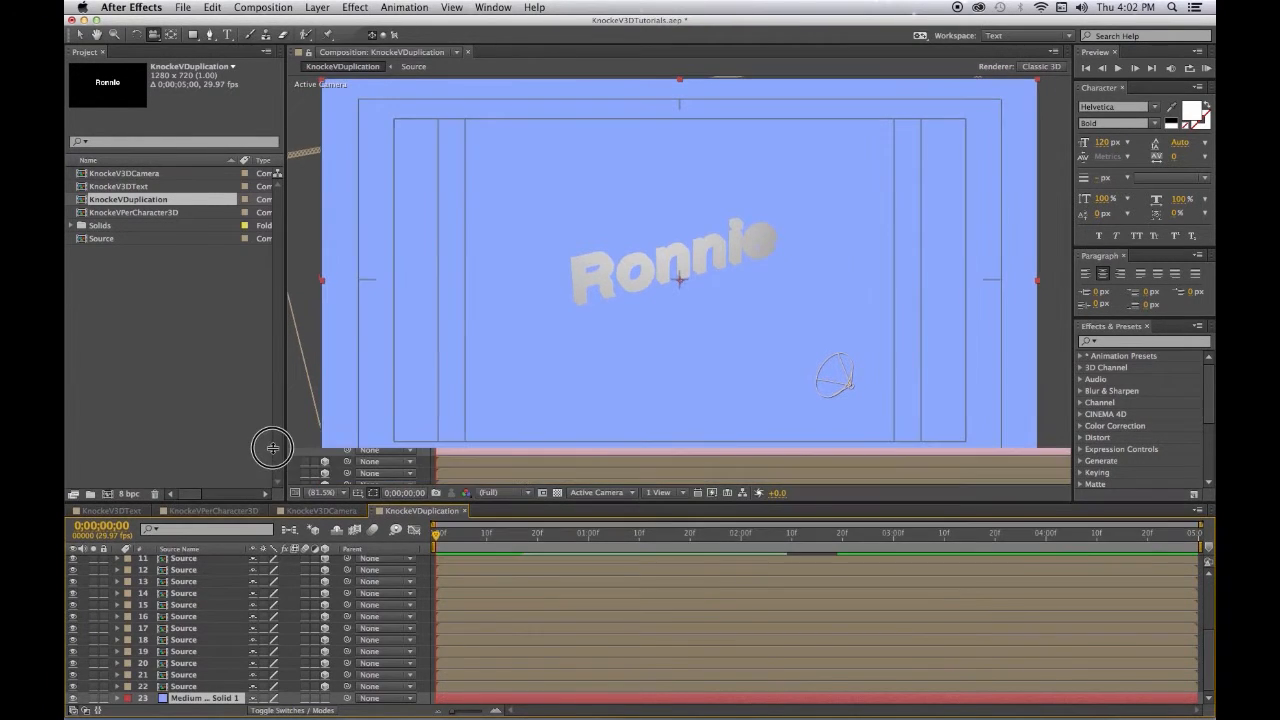
click(321, 699)
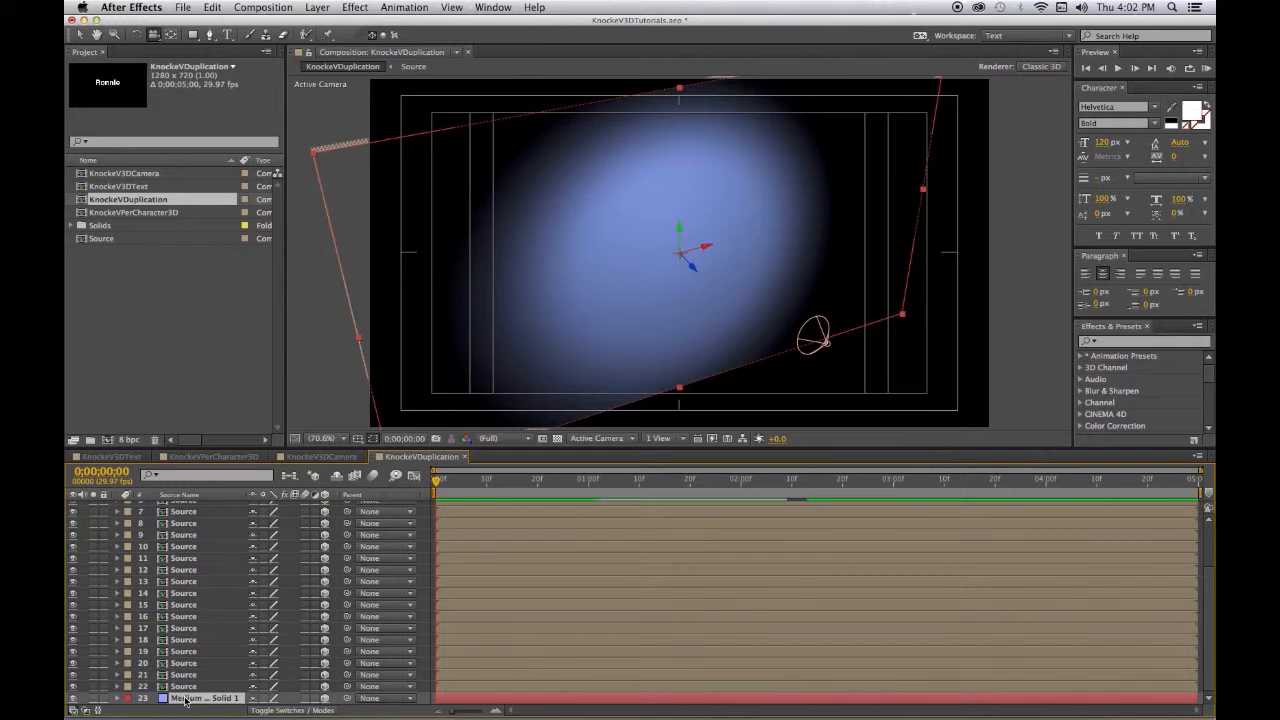
Show the full layer stack, toggle the blue solid's visibility off and back on to compare, and select the solid.
drag(465, 447, 459, 340)
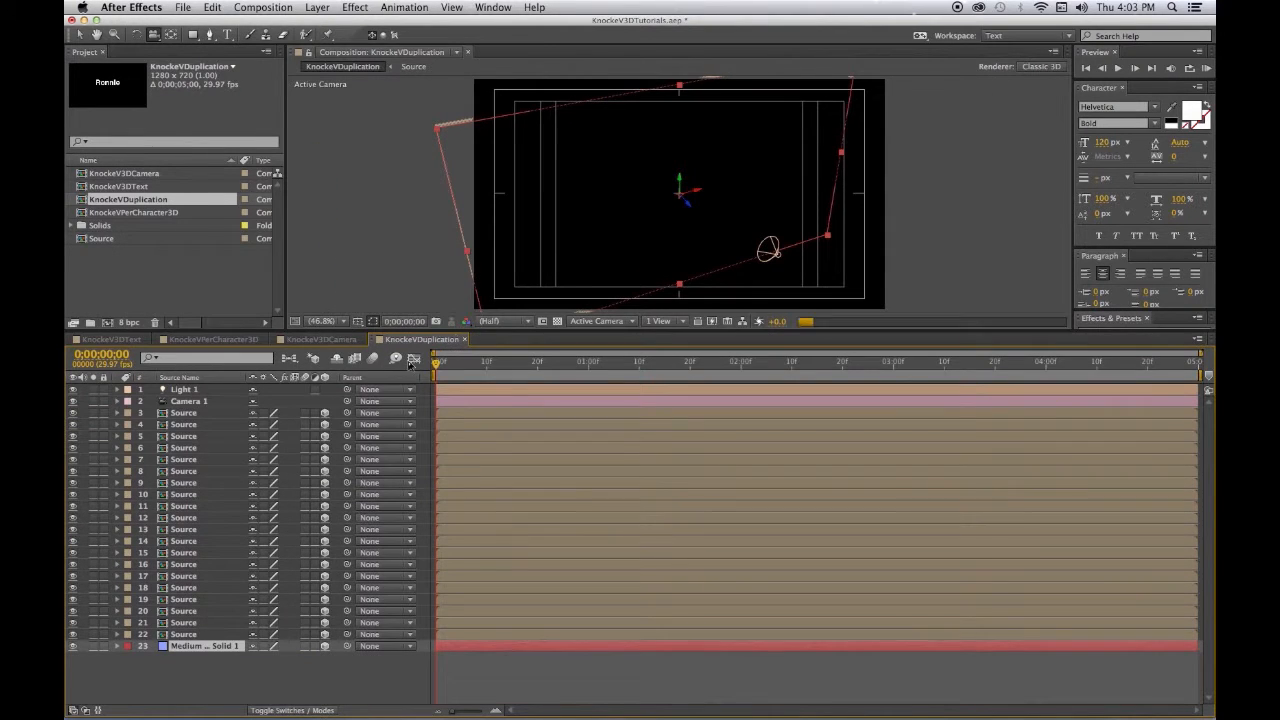
click(200, 414)
click(71, 646)
click(71, 646)
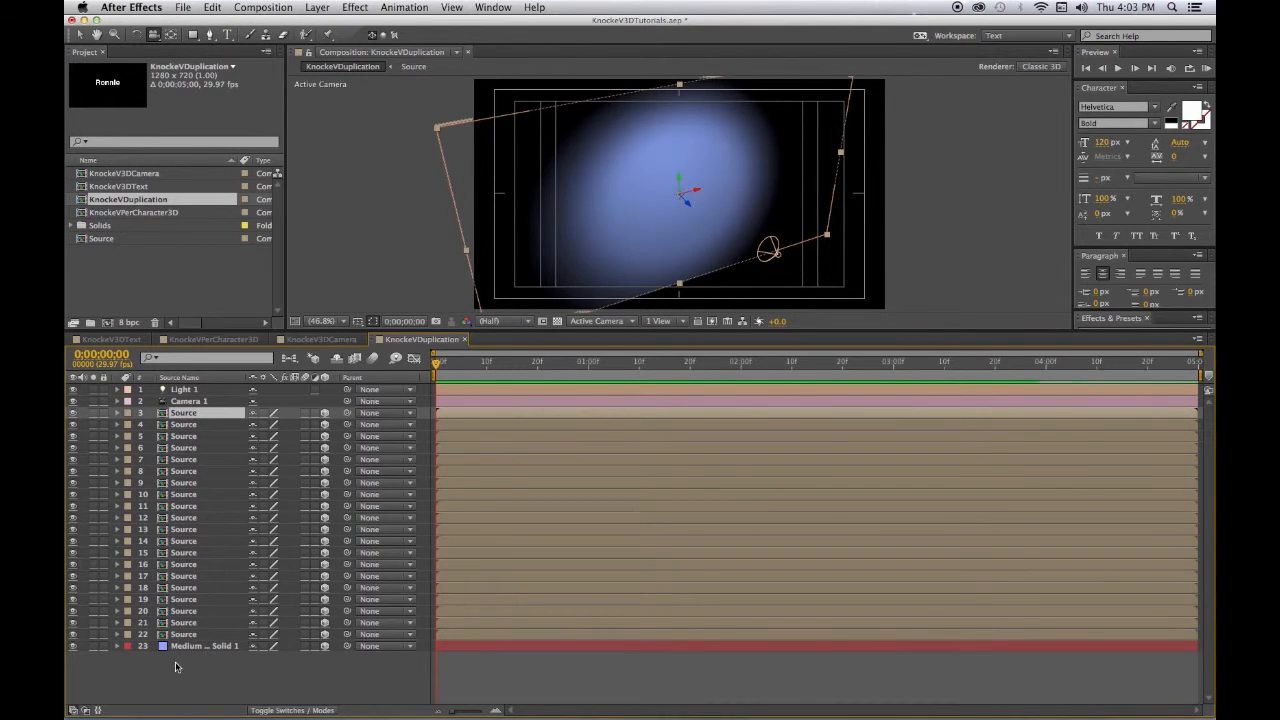
click(184, 649)
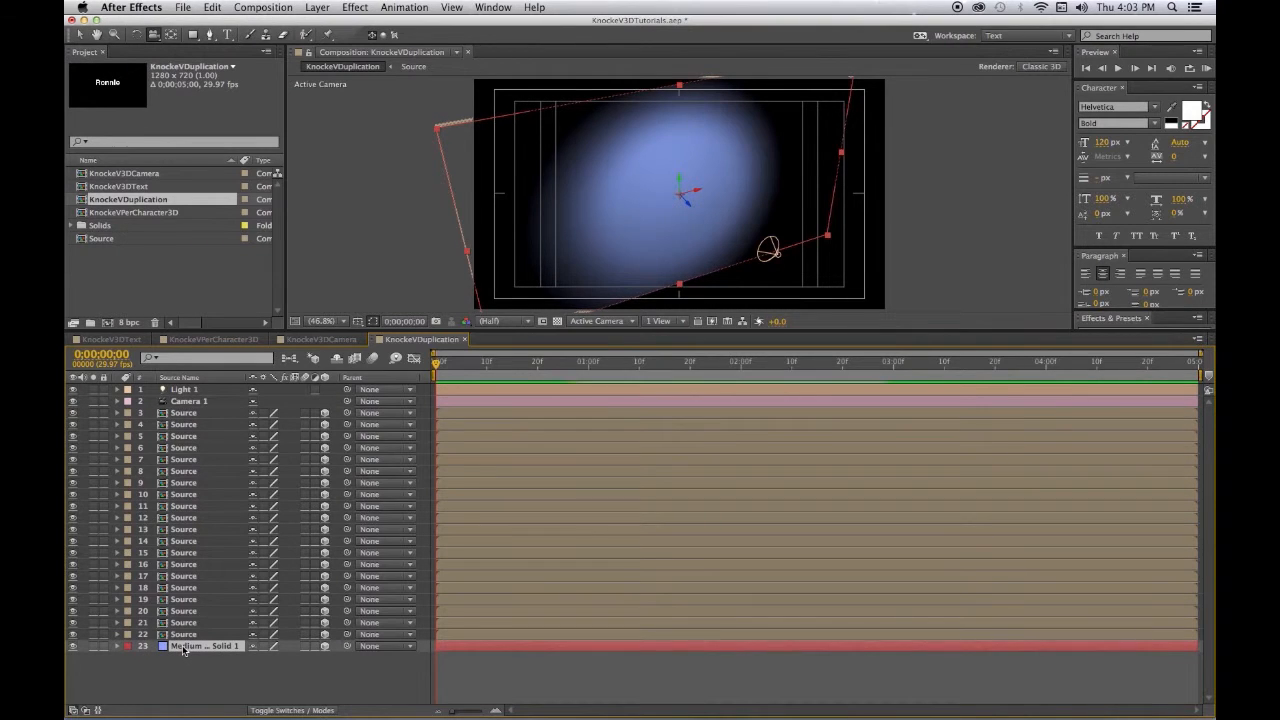
Set the blue solid's Z position to 200 so it sits behind the text layers.
click(117, 647)
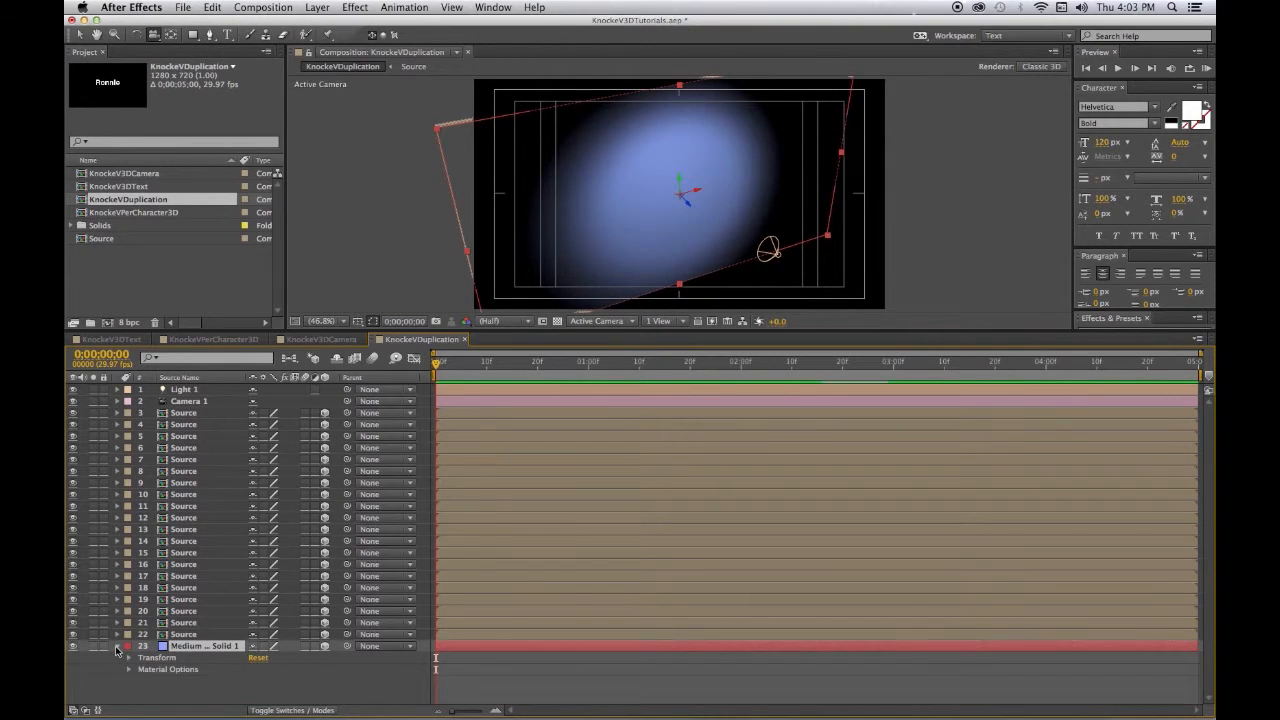
click(152, 659)
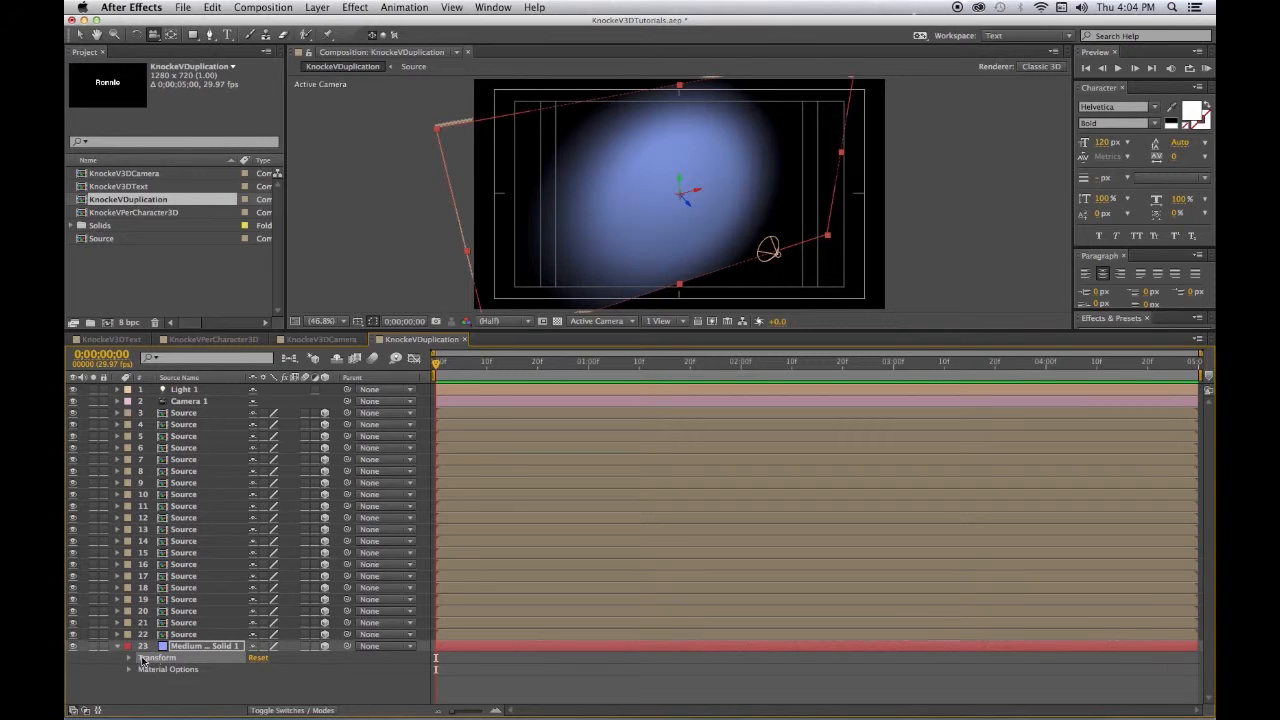
key(p)
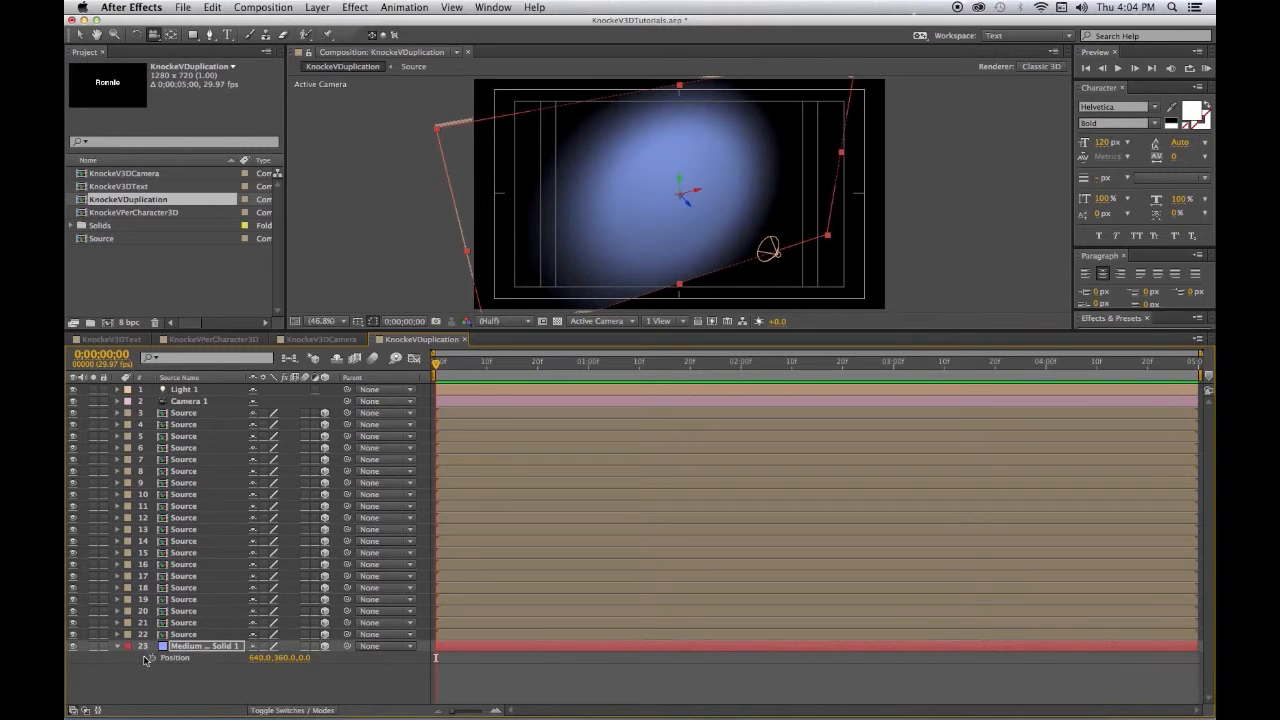
click(305, 660)
text(200)
key(Return)
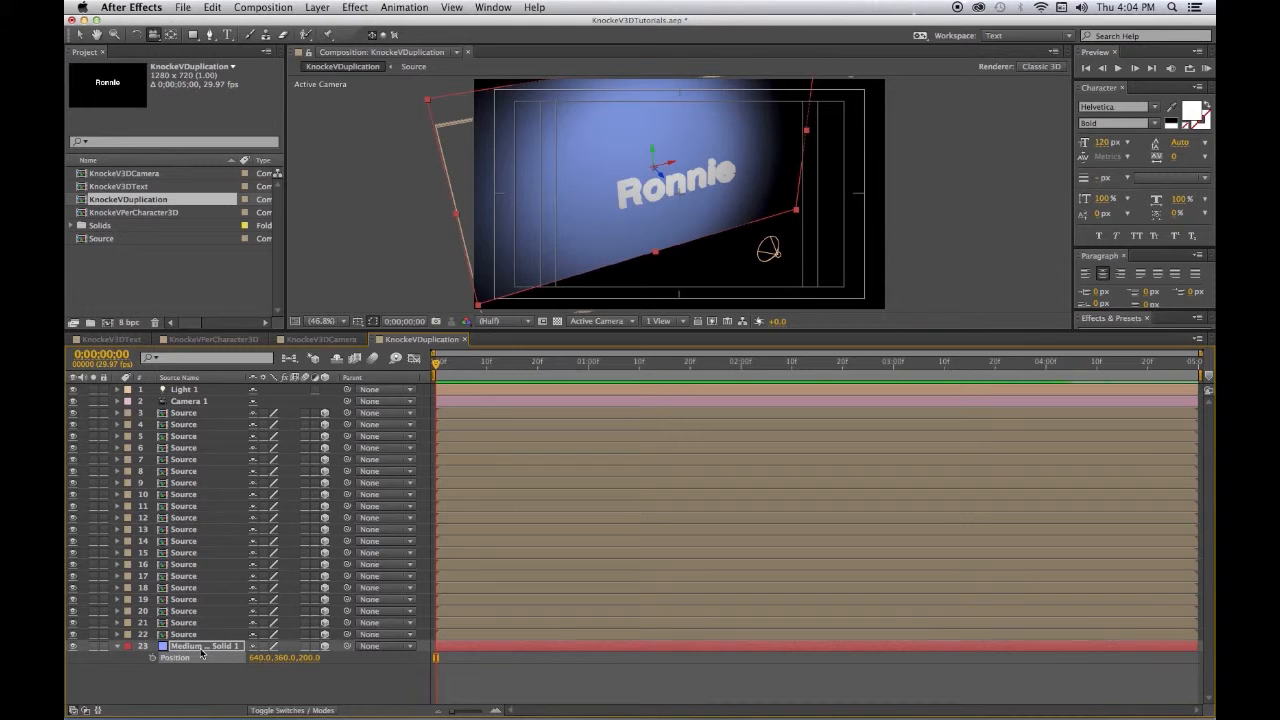
Show the blue solid's material options to check its shadow and light settings.
click(201, 649)
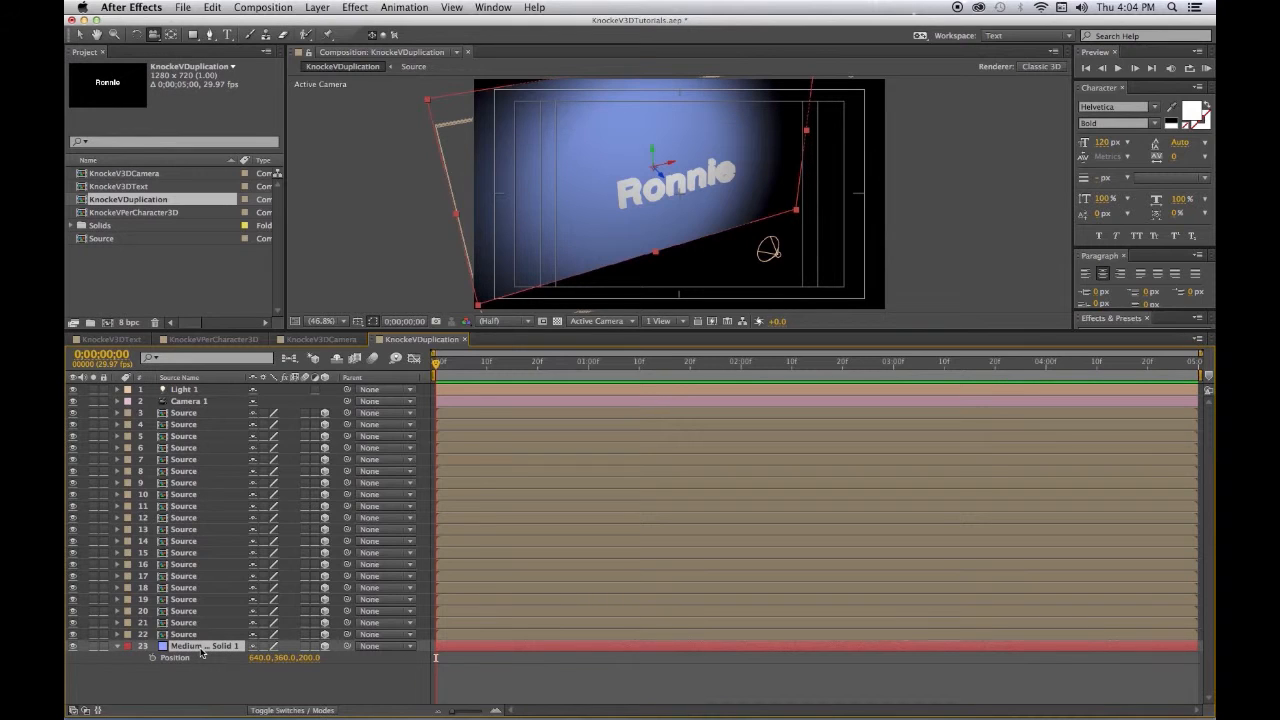
key(a)
key(a)
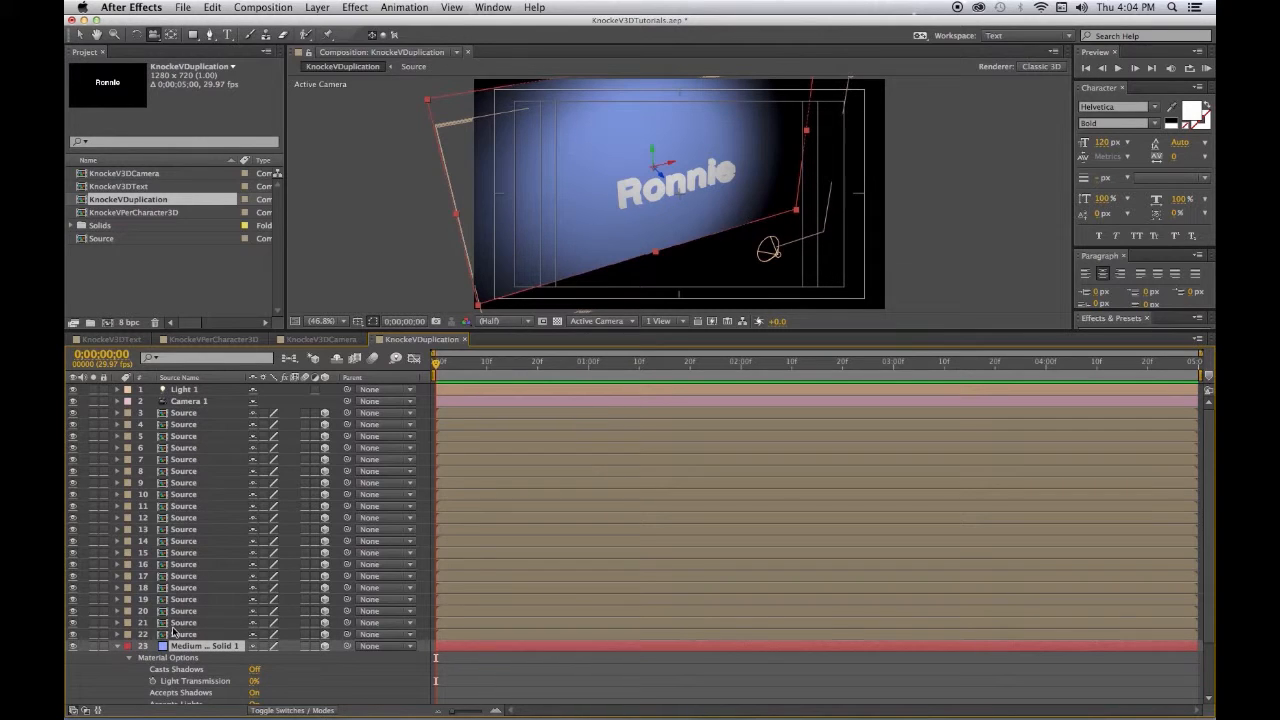
Turn on Casts Shadows in the material options of the bottommost Source layer, layer 22.
click(178, 635)
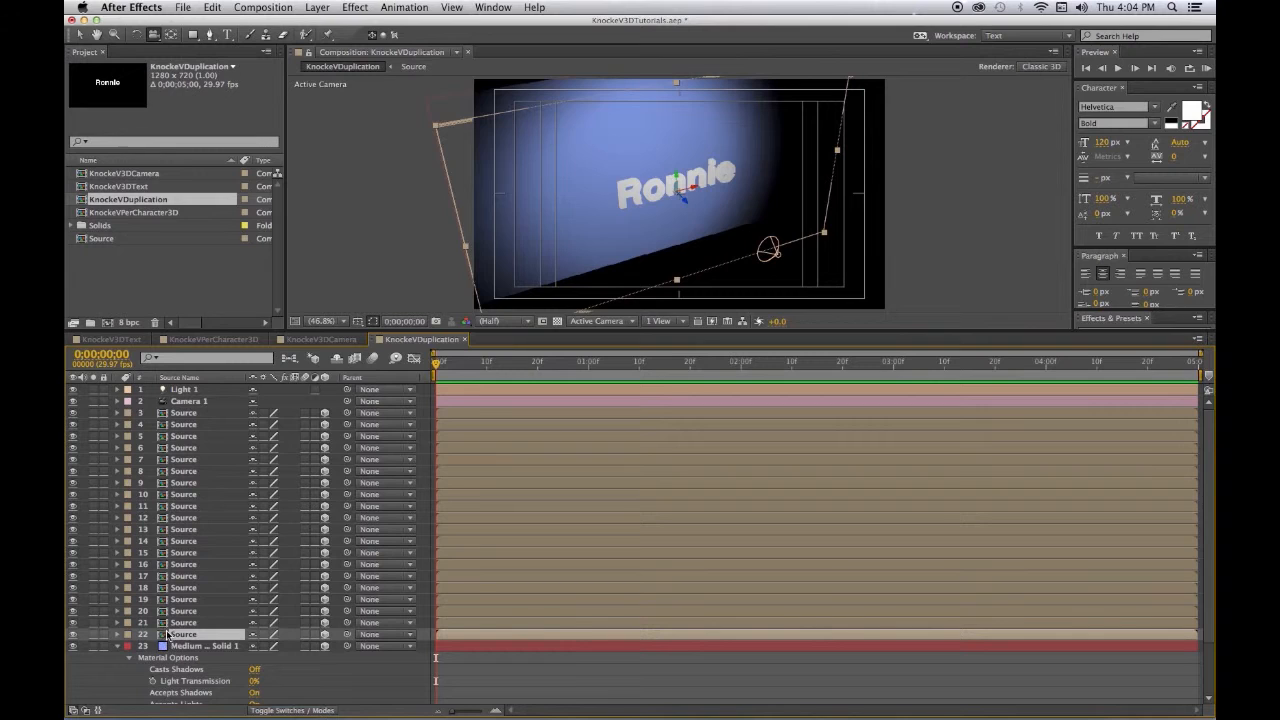
key(a)
key(a)
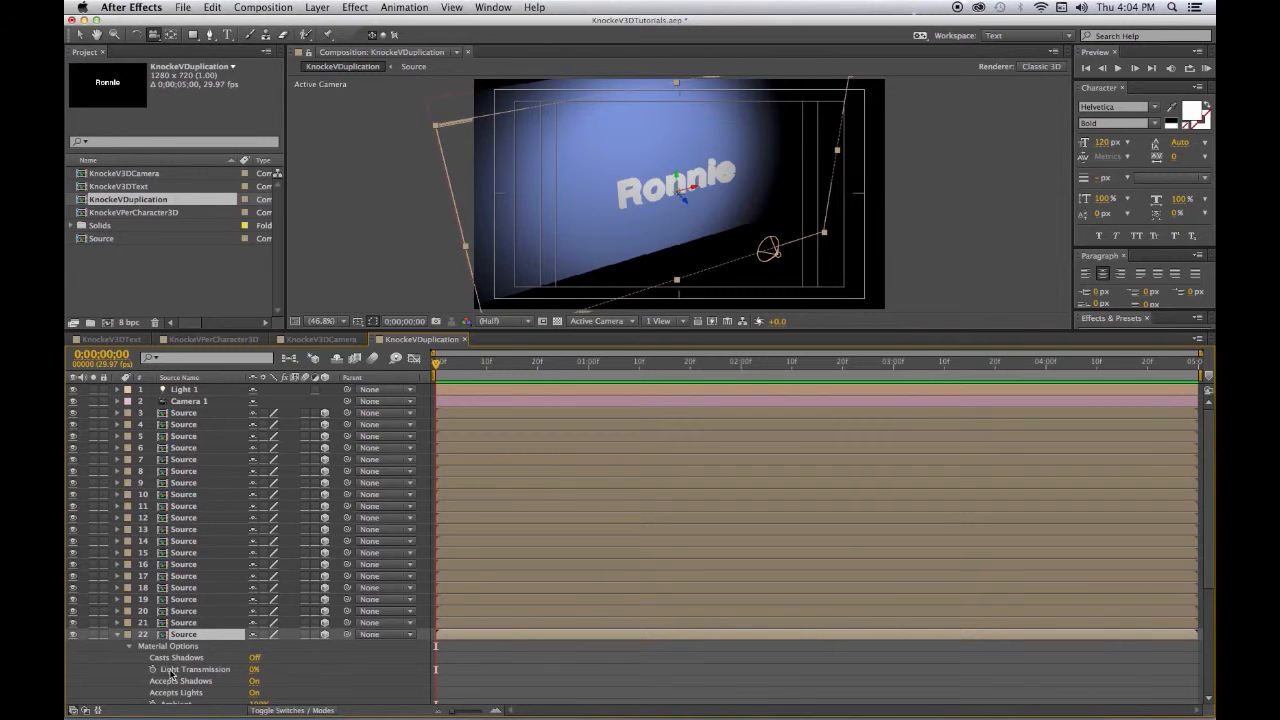
click(255, 659)
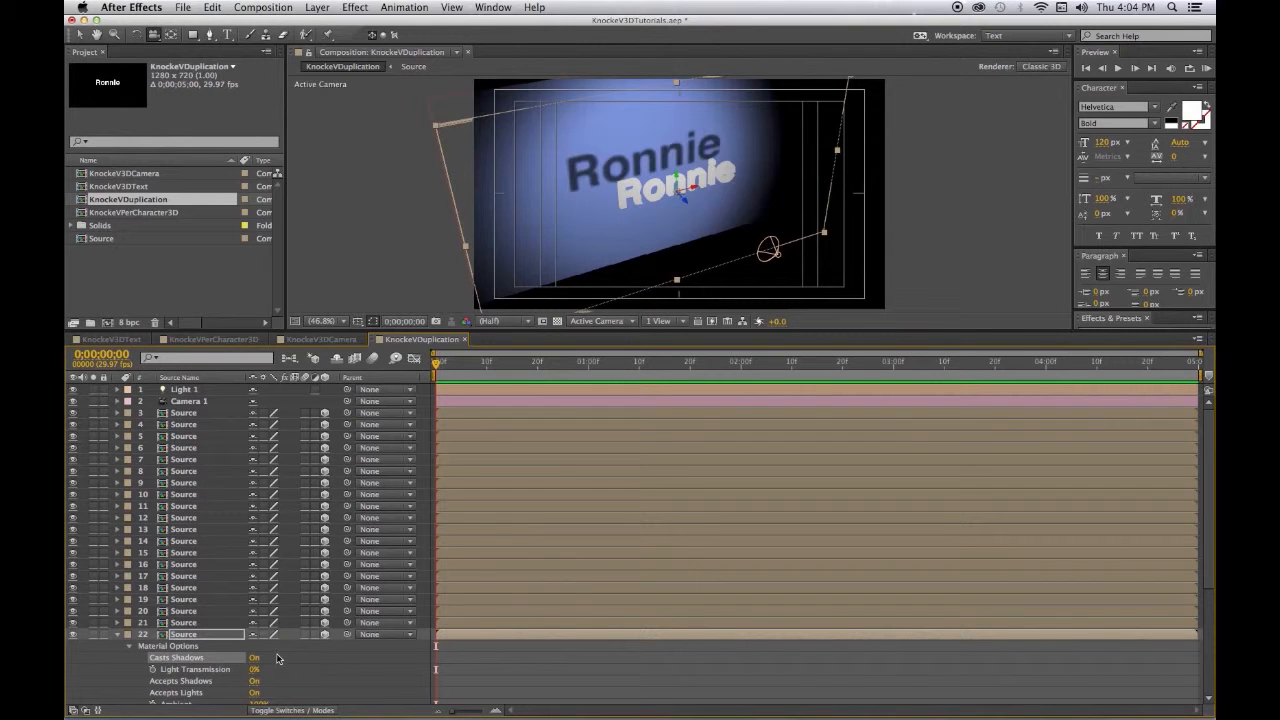
Apply the Bevel Alpha perspective effect to the topmost Source layer, layer 3, and enlarge the effects browser.
click(165, 414)
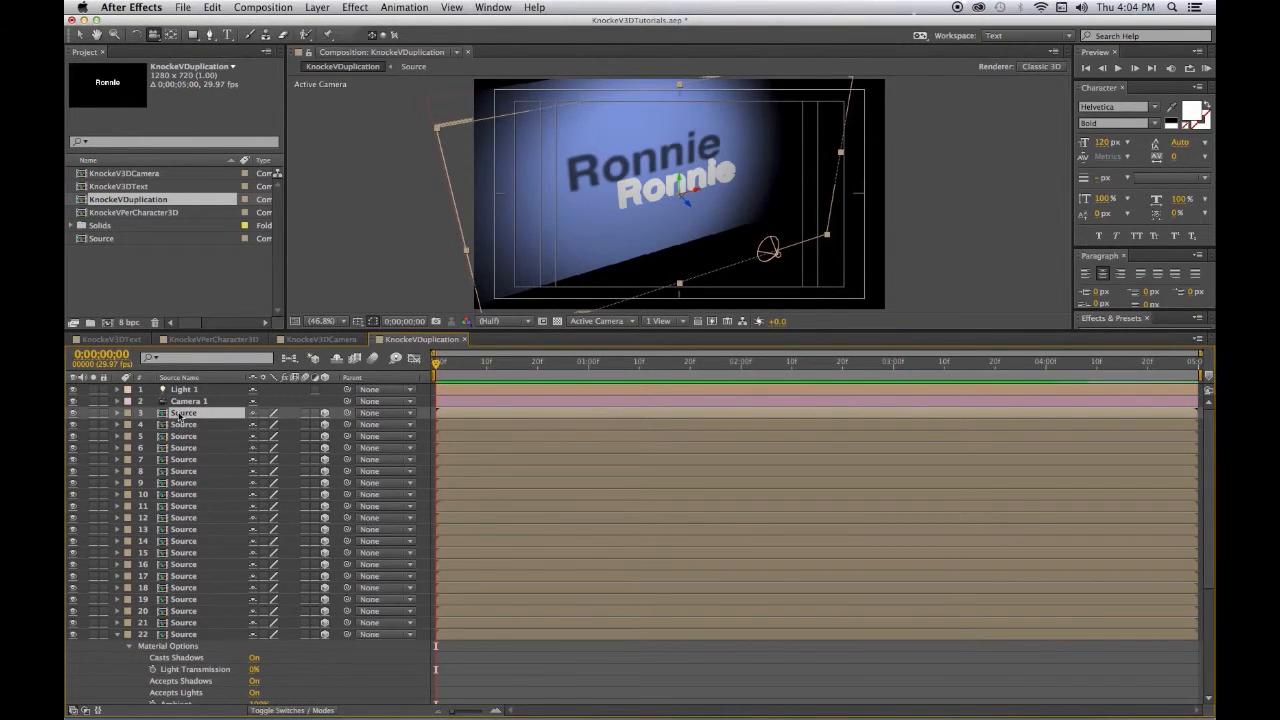
click(116, 413)
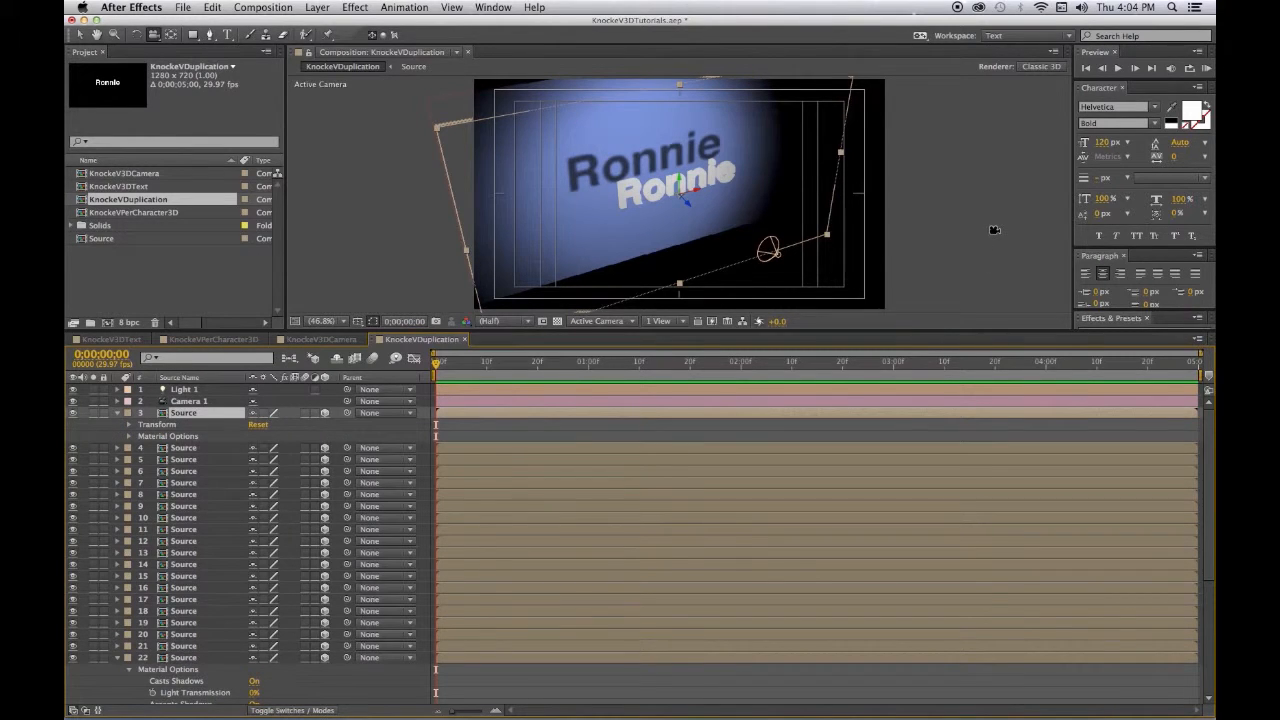
click(1105, 319)
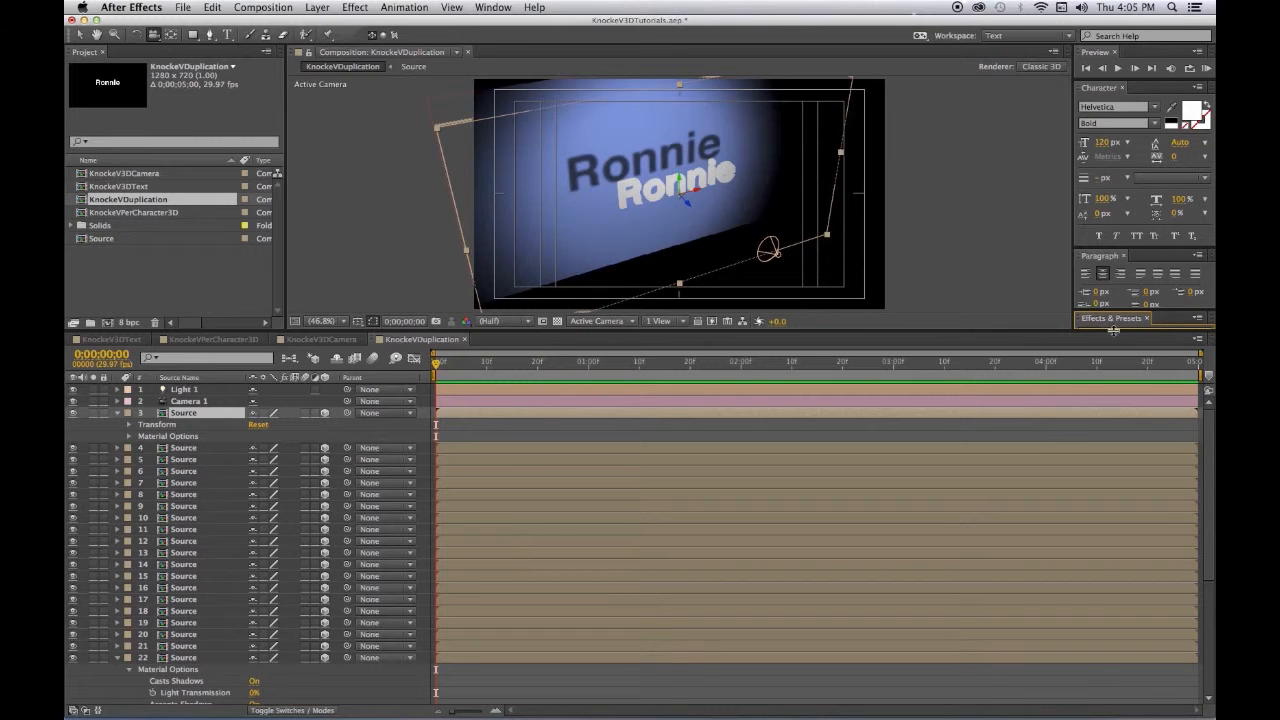
drag(1115, 330, 1118, 402)
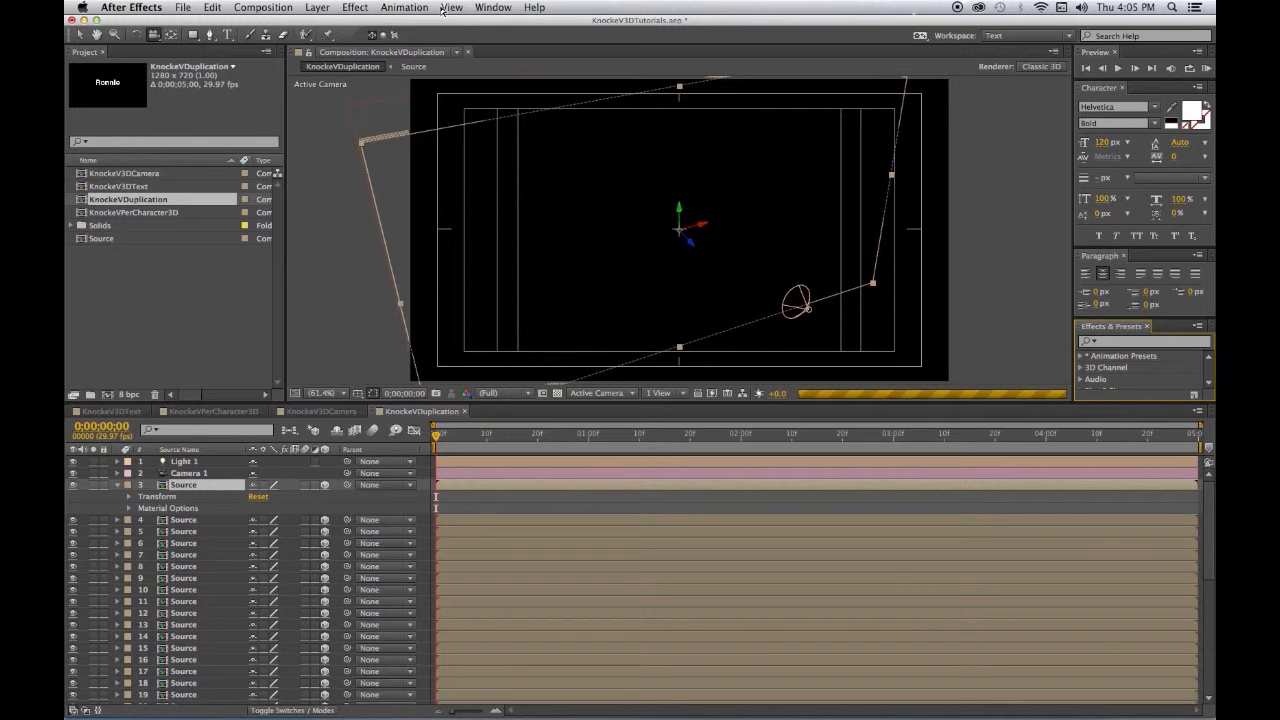
click(356, 7)
click(314, 333)
click(356, 7)
mouse_move(440, 241)
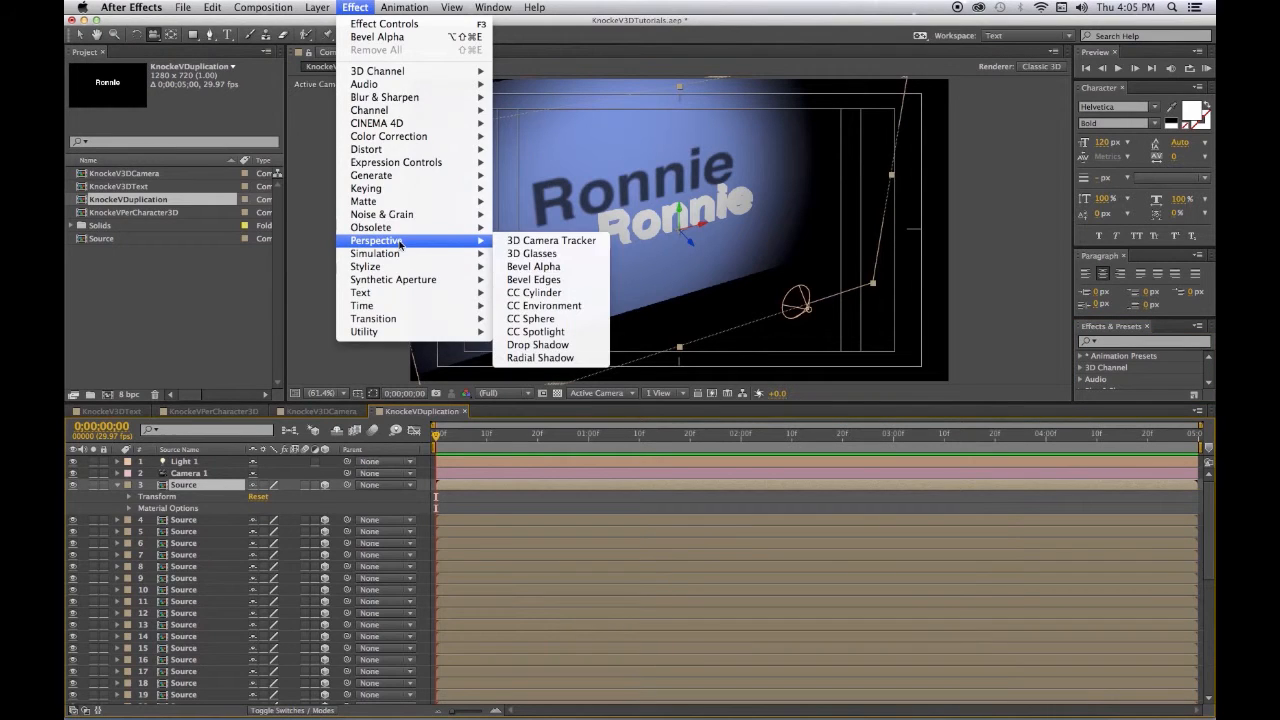
click(533, 266)
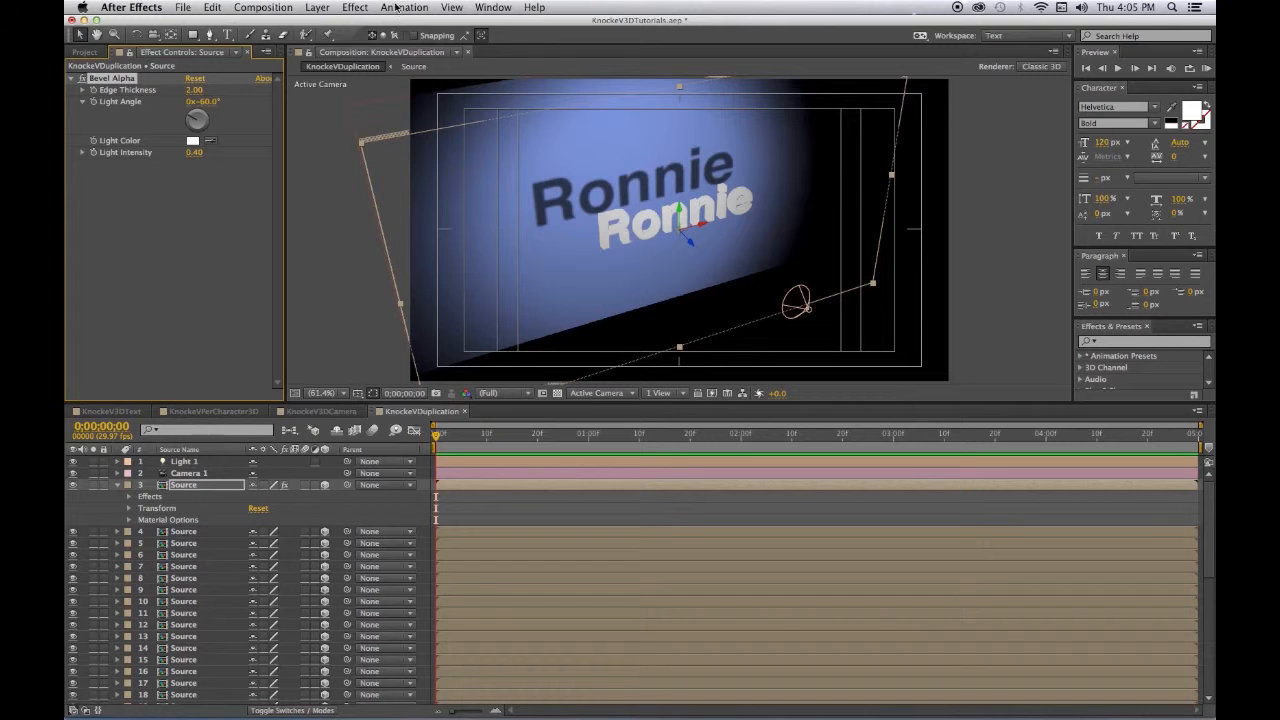
Search the effects for "gradient" and add Gradient Ramp to the topmost Source layer.
click(1100, 343)
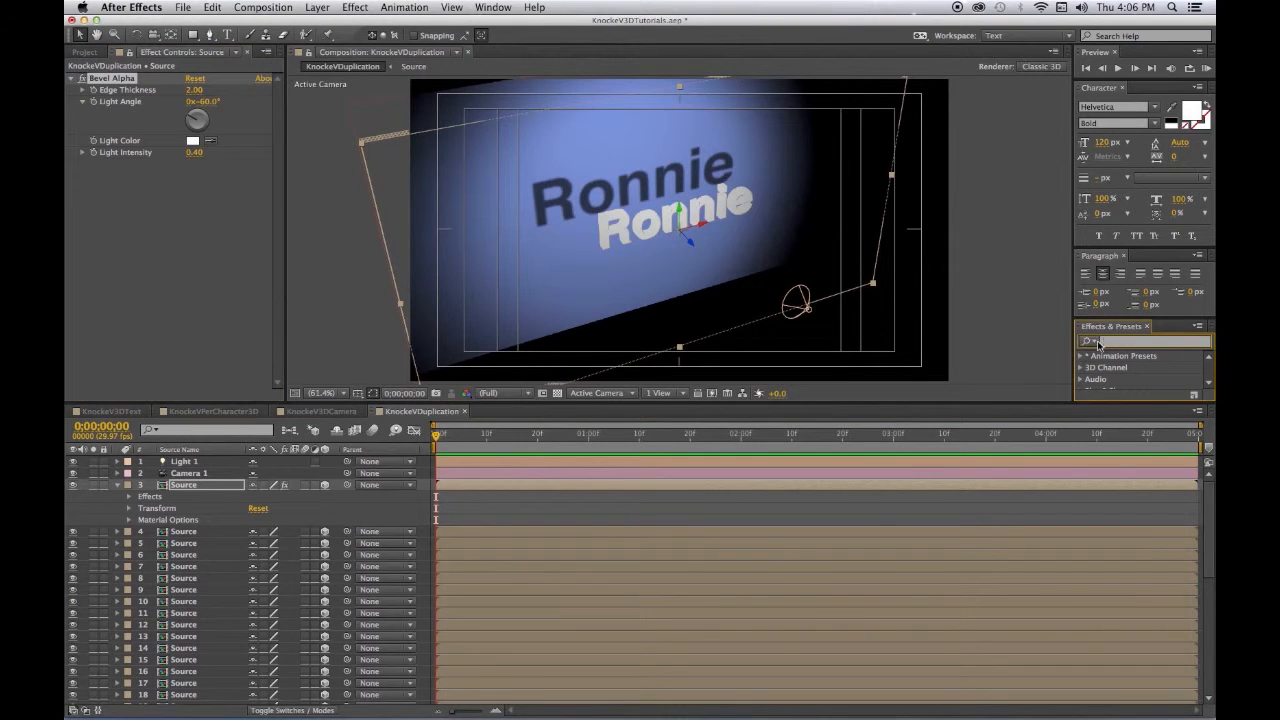
text(gradient)
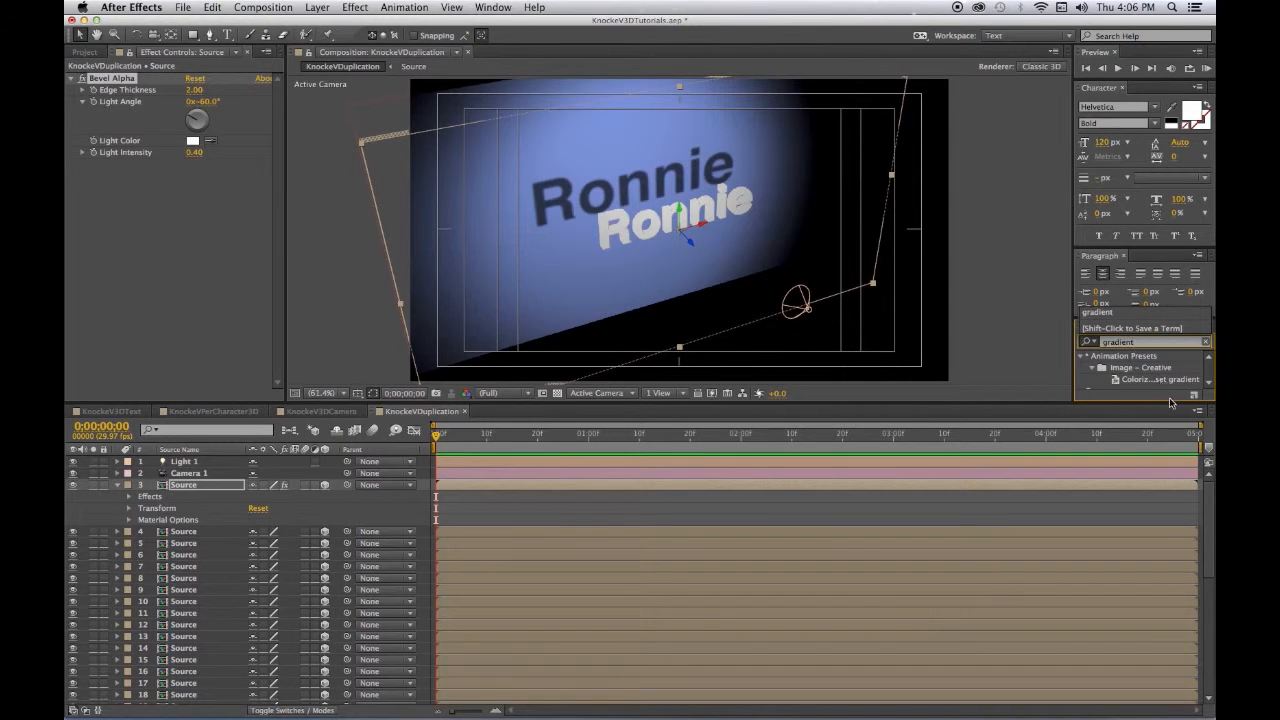
drag(1171, 402, 1154, 496)
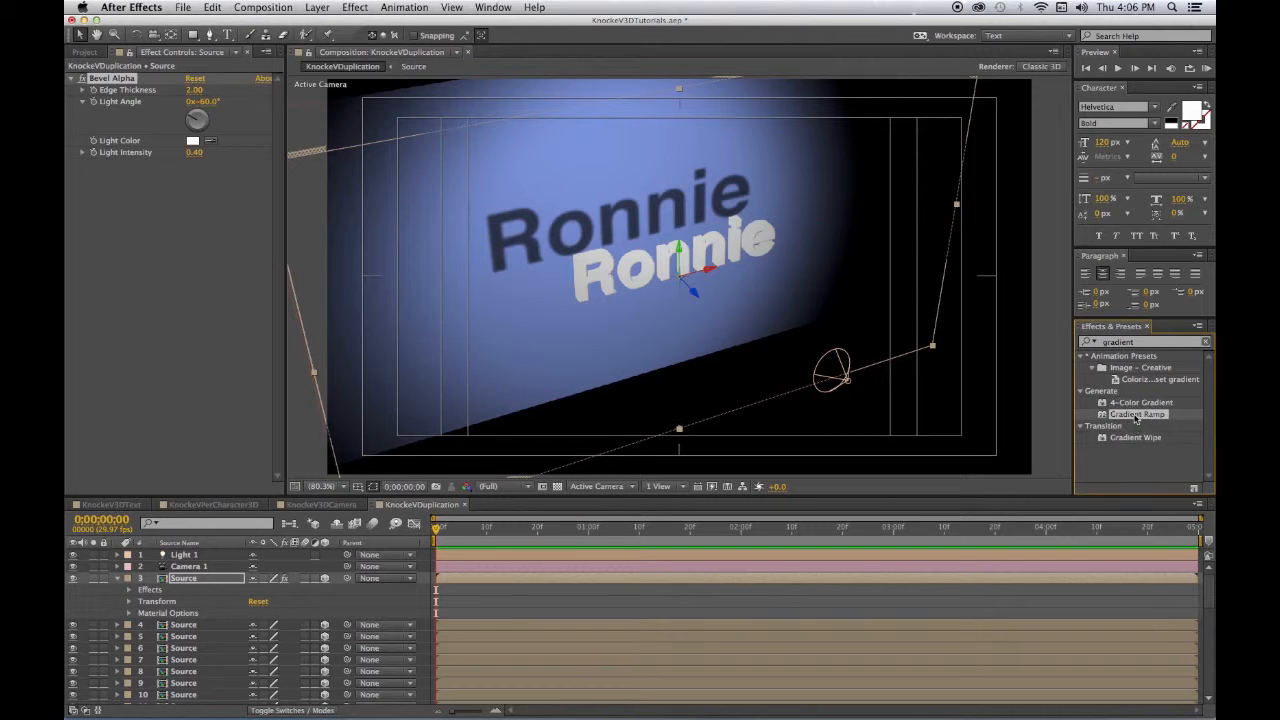
double_click(1135, 414)
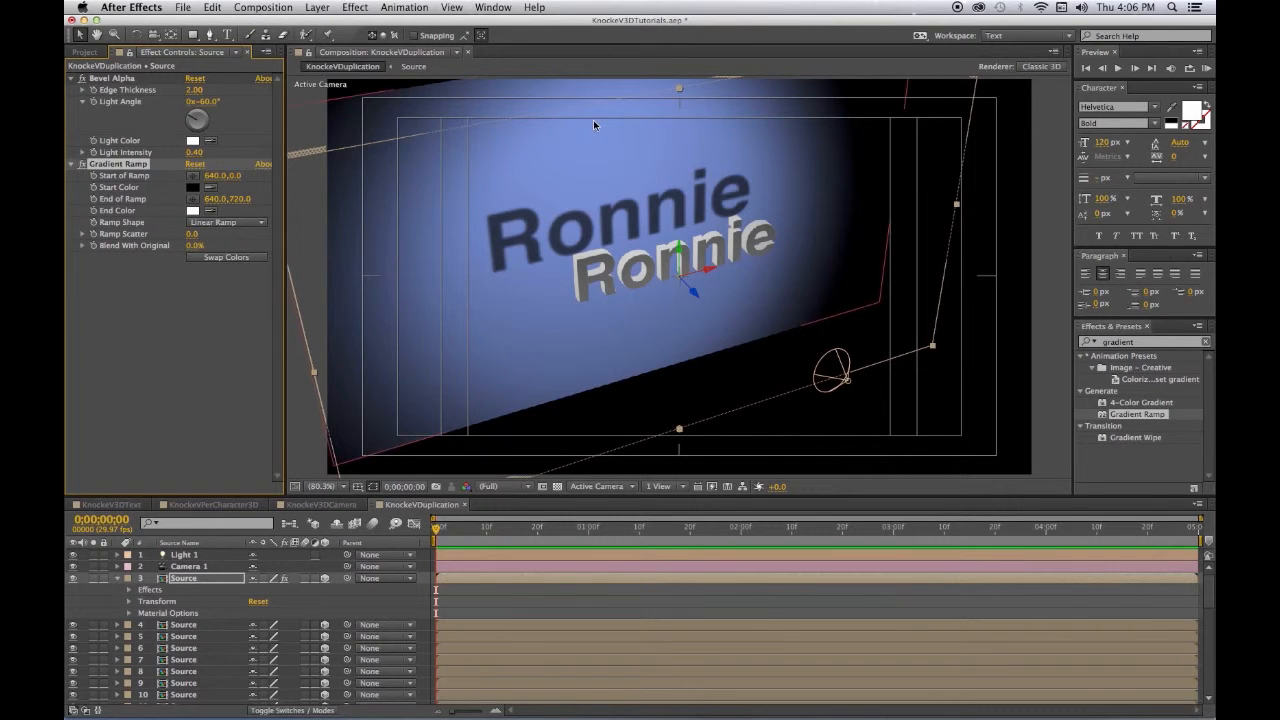
Set the gradient's Start of Ramp to 640, 251 and its End of Ramp to 640, 479.
click(235, 181)
drag(235, 181, 401, 190)
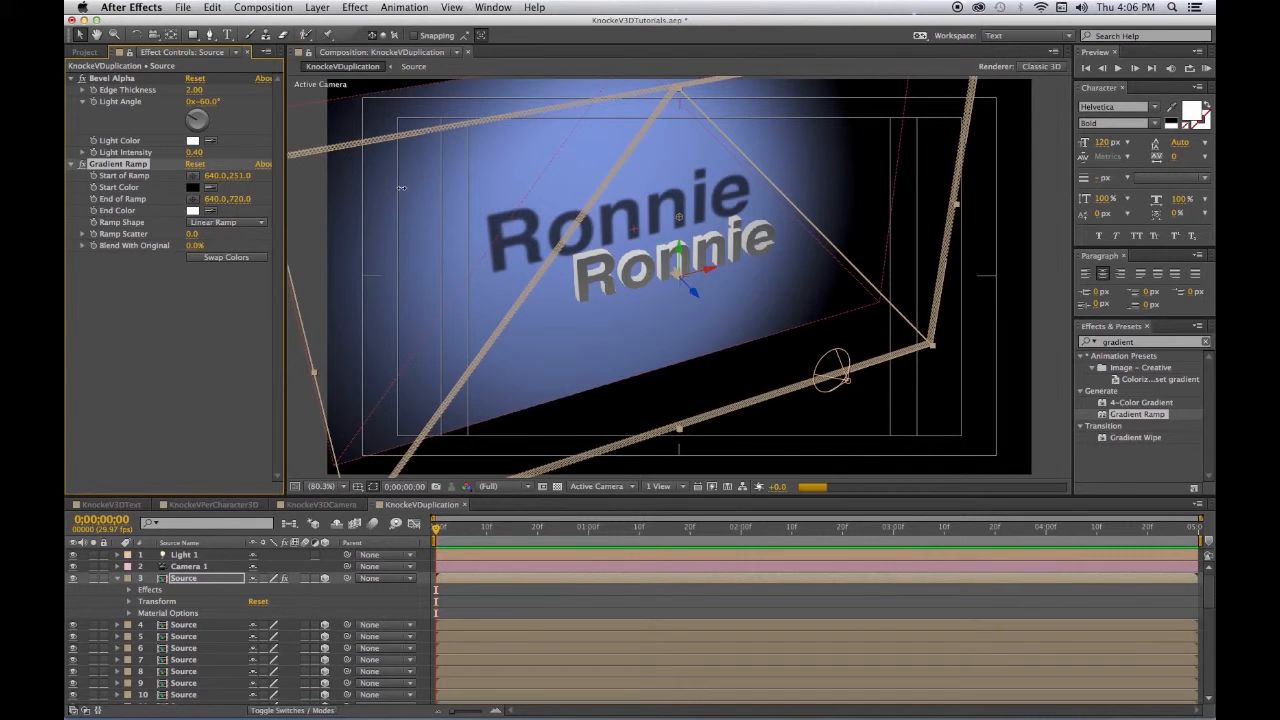
click(239, 201)
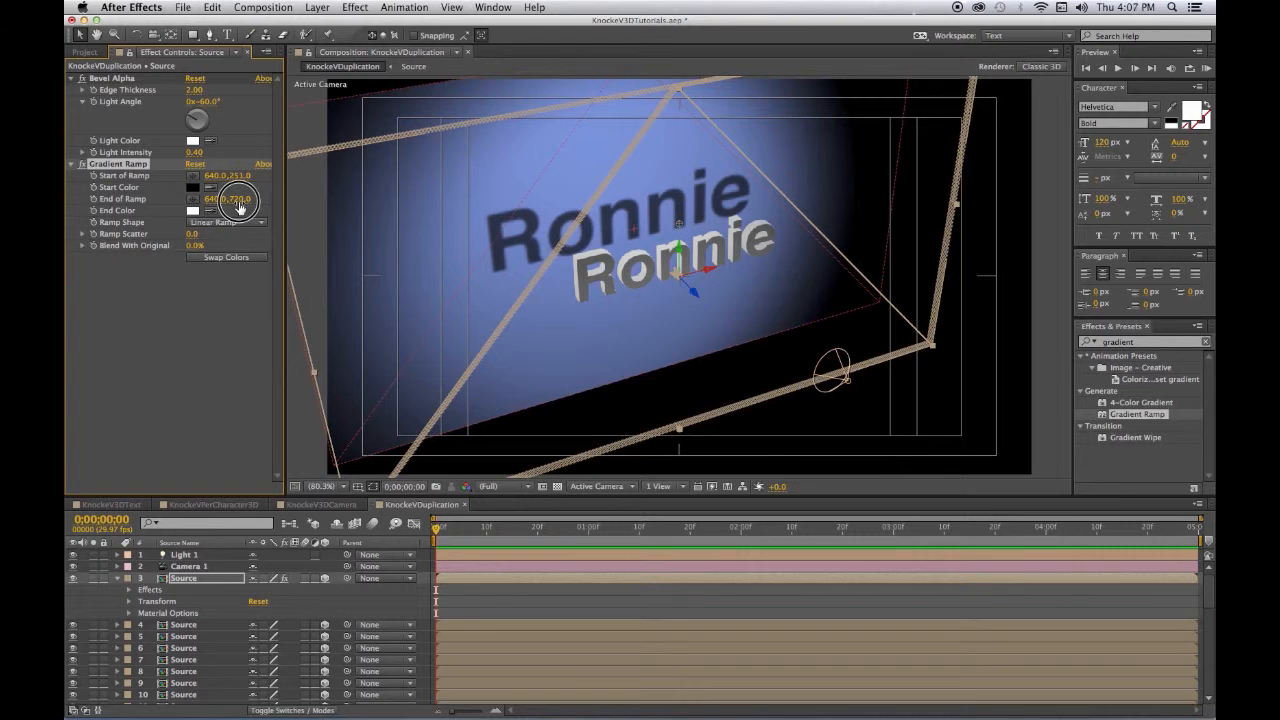
drag(239, 201, 98, 197)
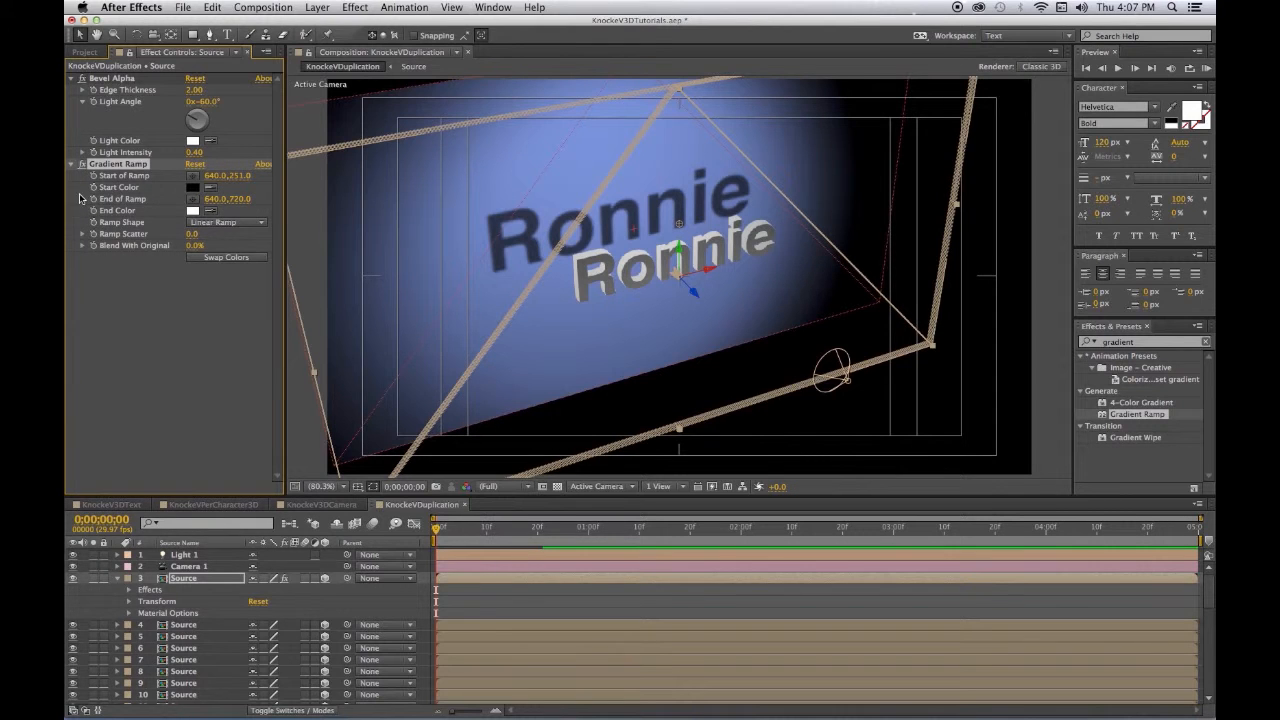
click(240, 200)
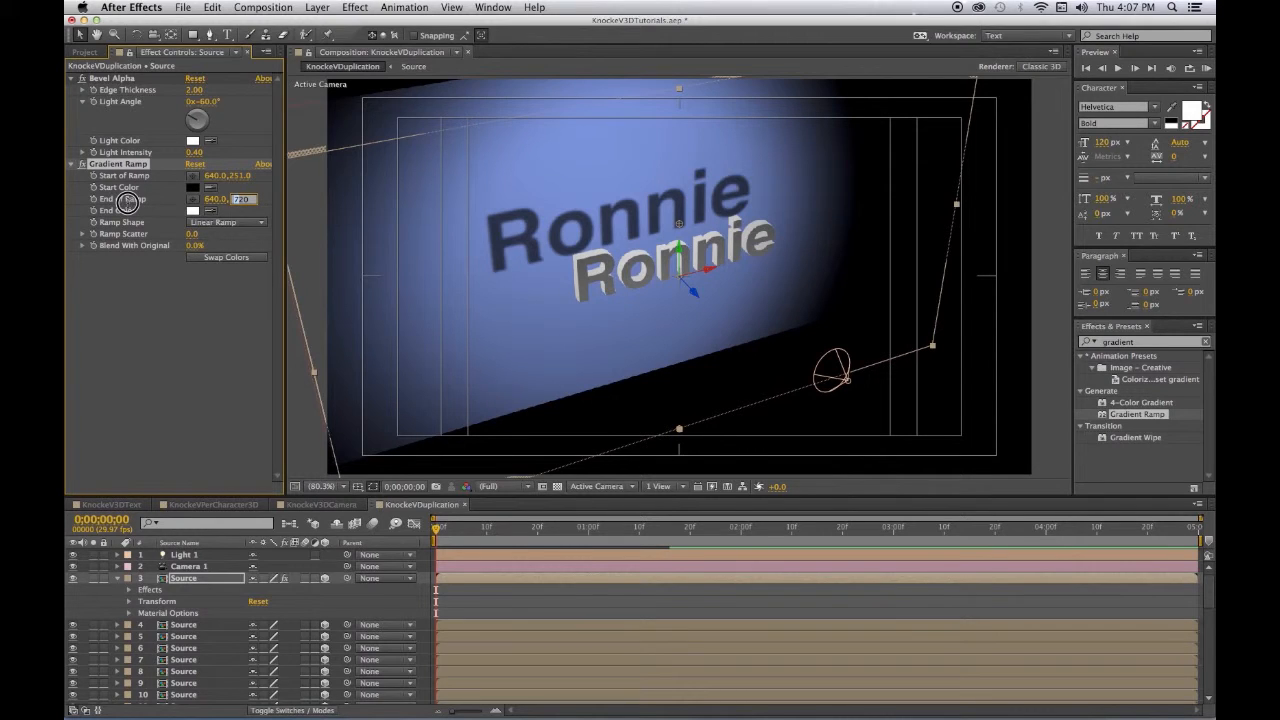
key(Return)
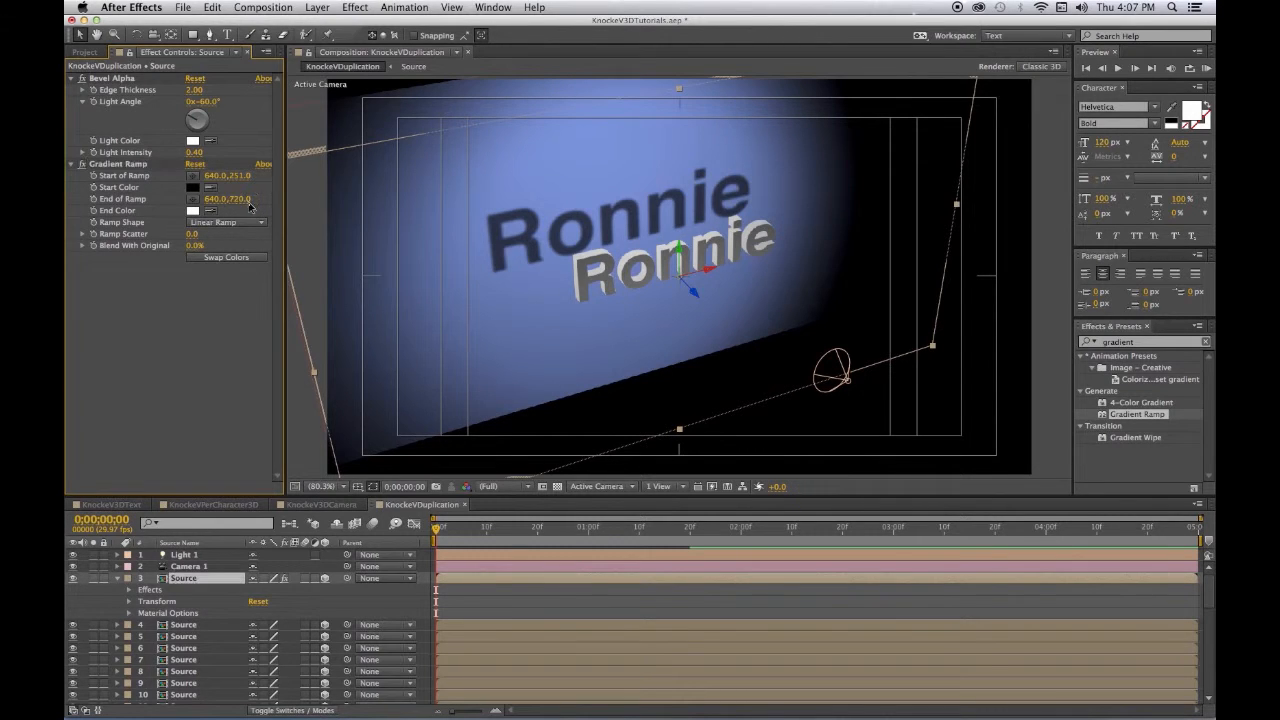
drag(244, 199, 68, 211)
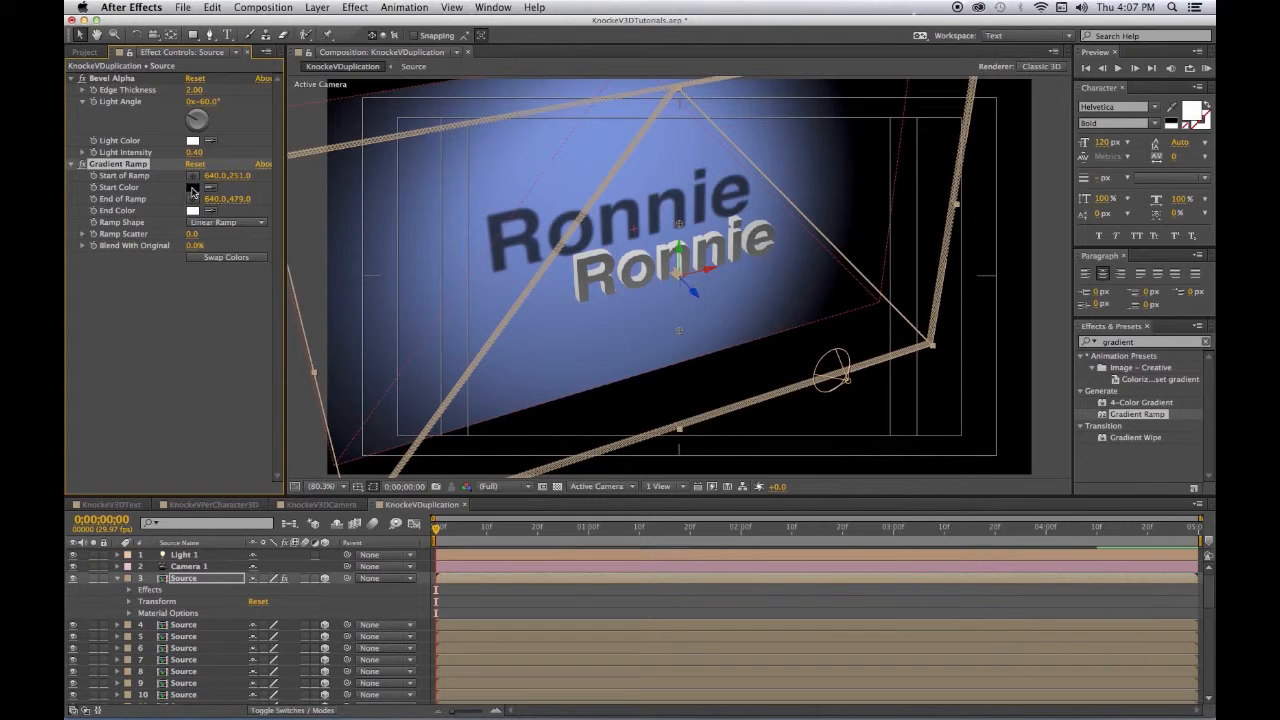
Change the Gradient Ramp's start color to a dark blue.
click(193, 190)
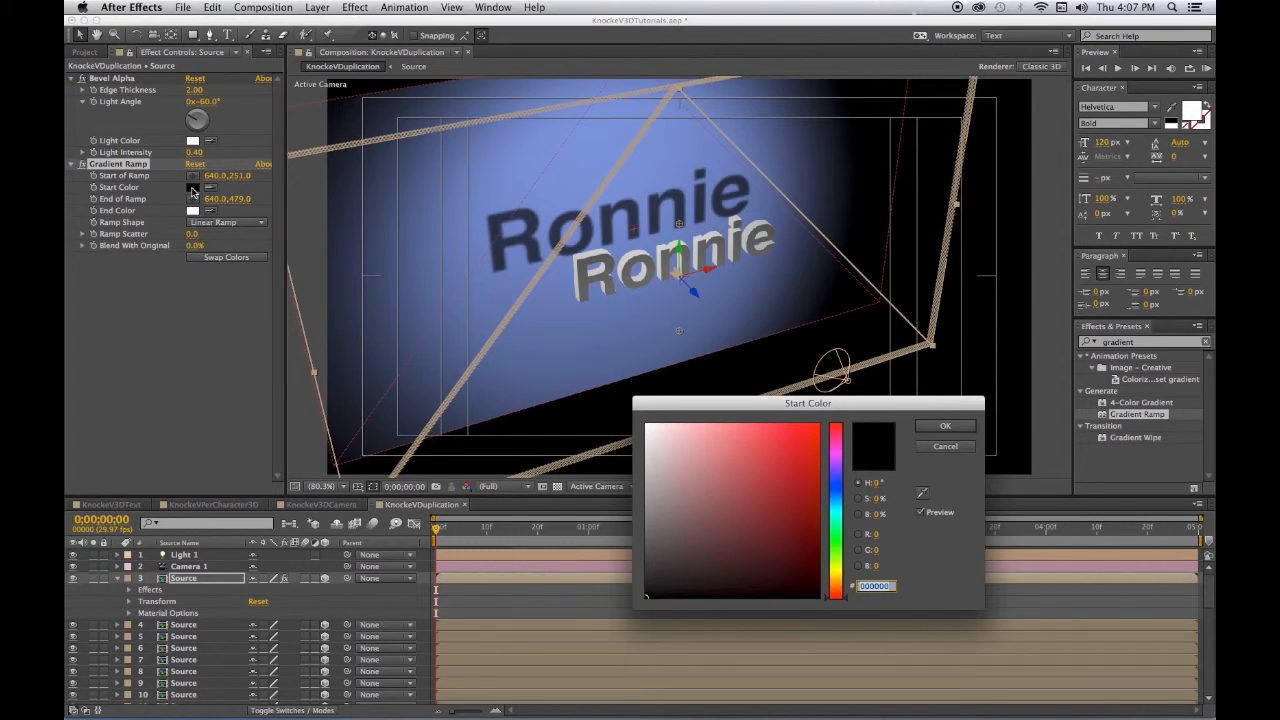
click(835, 485)
click(784, 485)
click(946, 426)
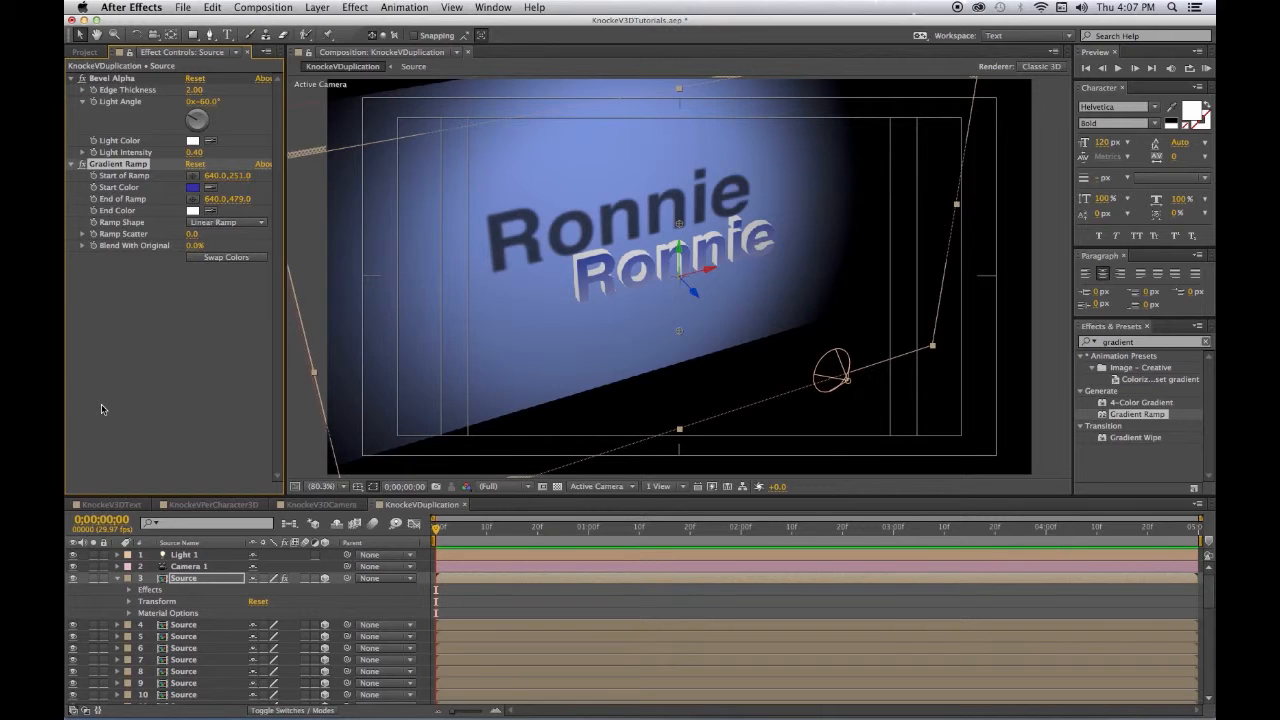
Enlarge the timeline area and collapse the properties of the topmost Source layer, layer 3.
click(561, 494)
drag(561, 494, 569, 405)
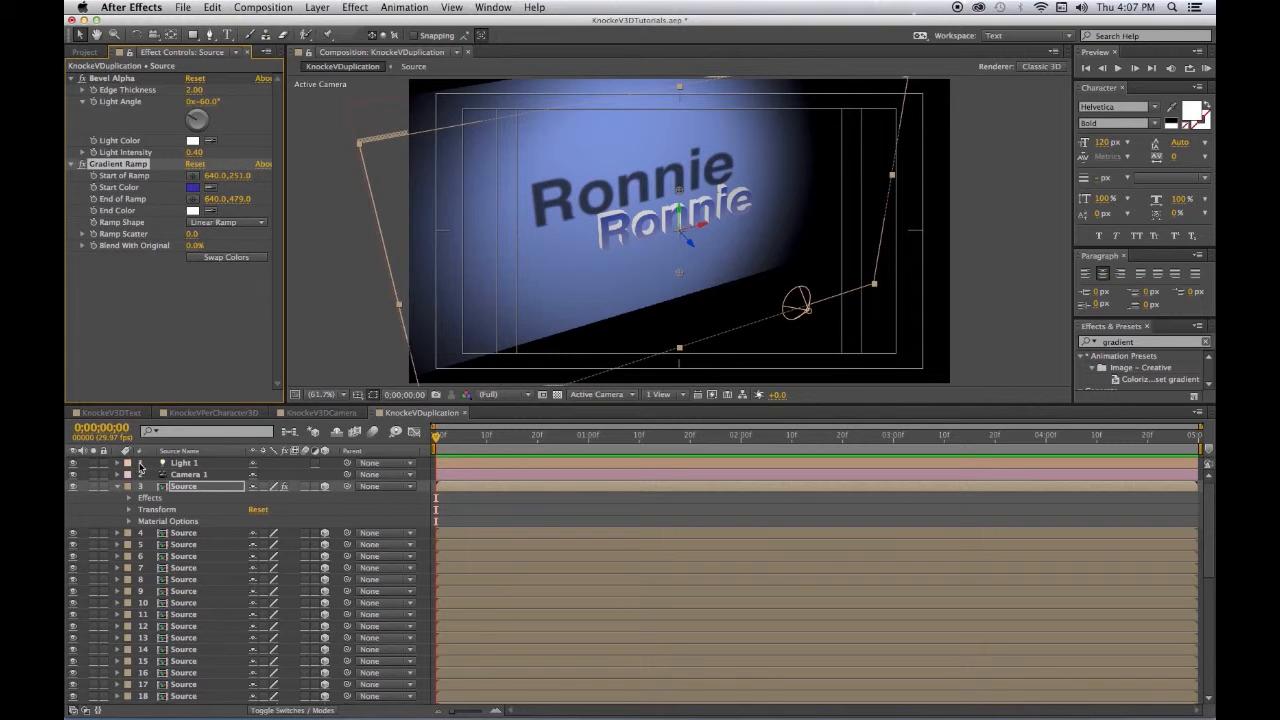
click(118, 488)
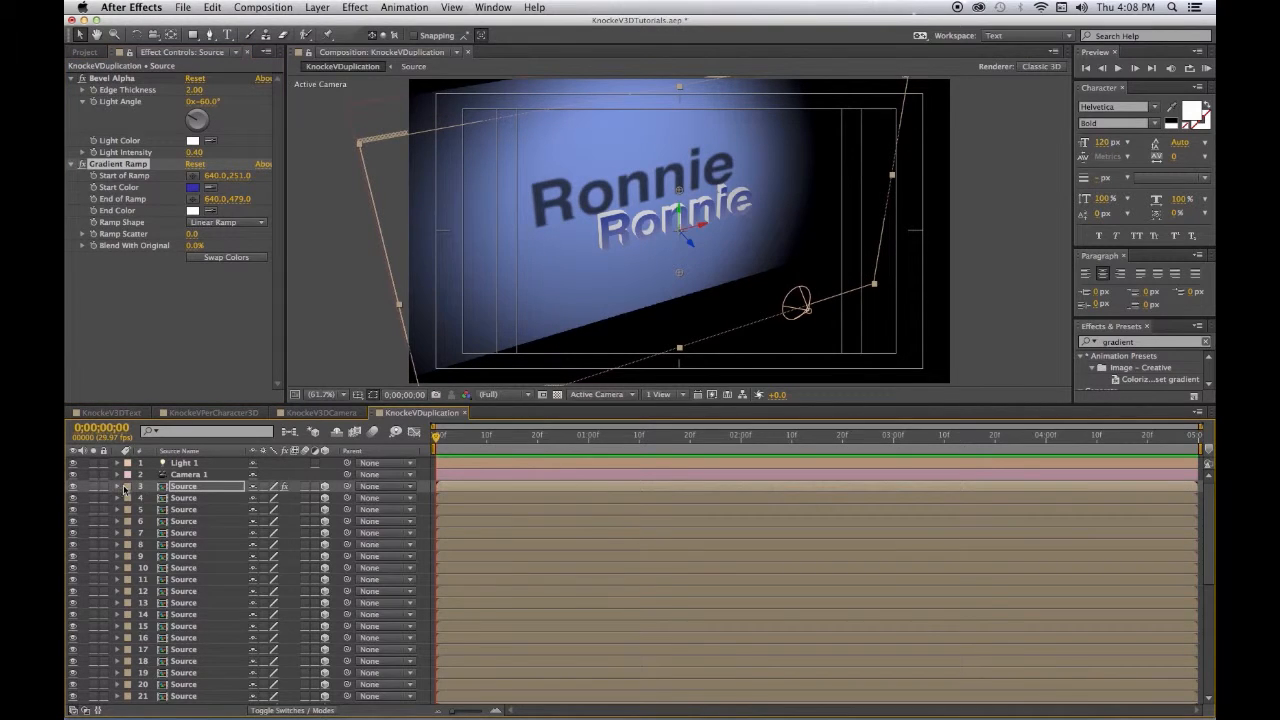
Pre-compose all Source layers, 3 through 22, into a new composition named FinalText, moving all attributes into it.
click(174, 486)
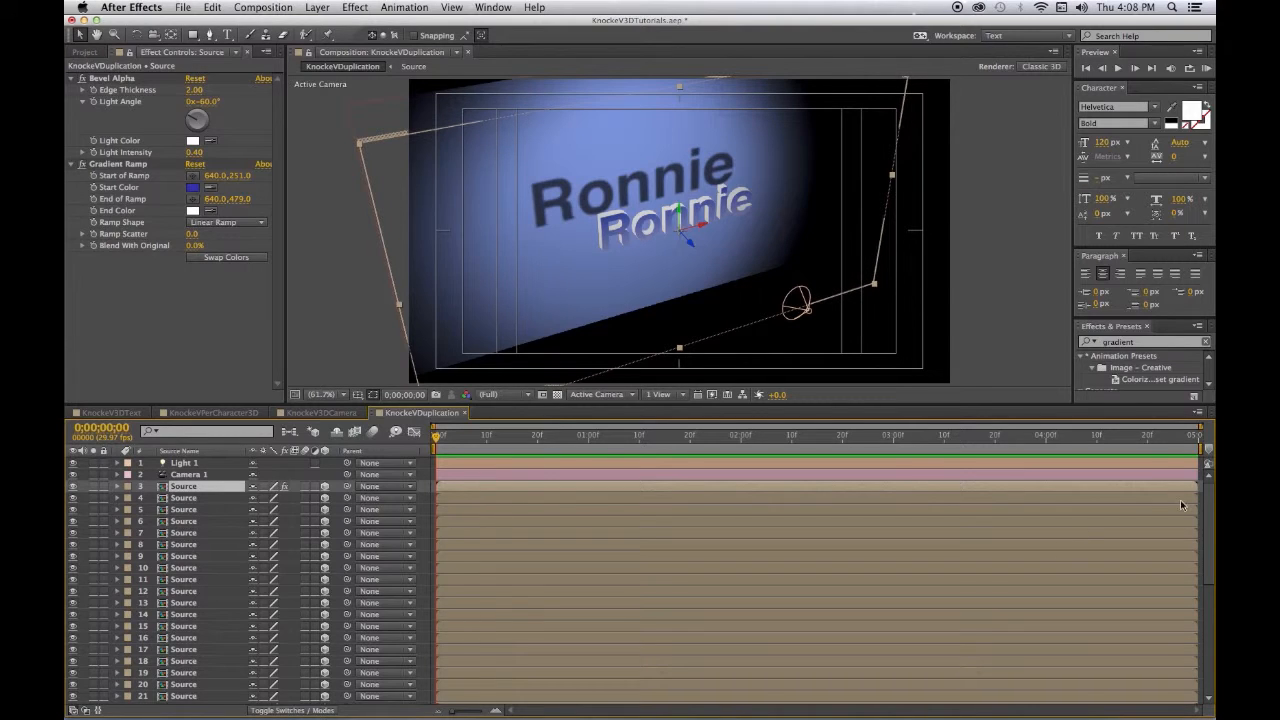
drag(1208, 494, 1203, 628)
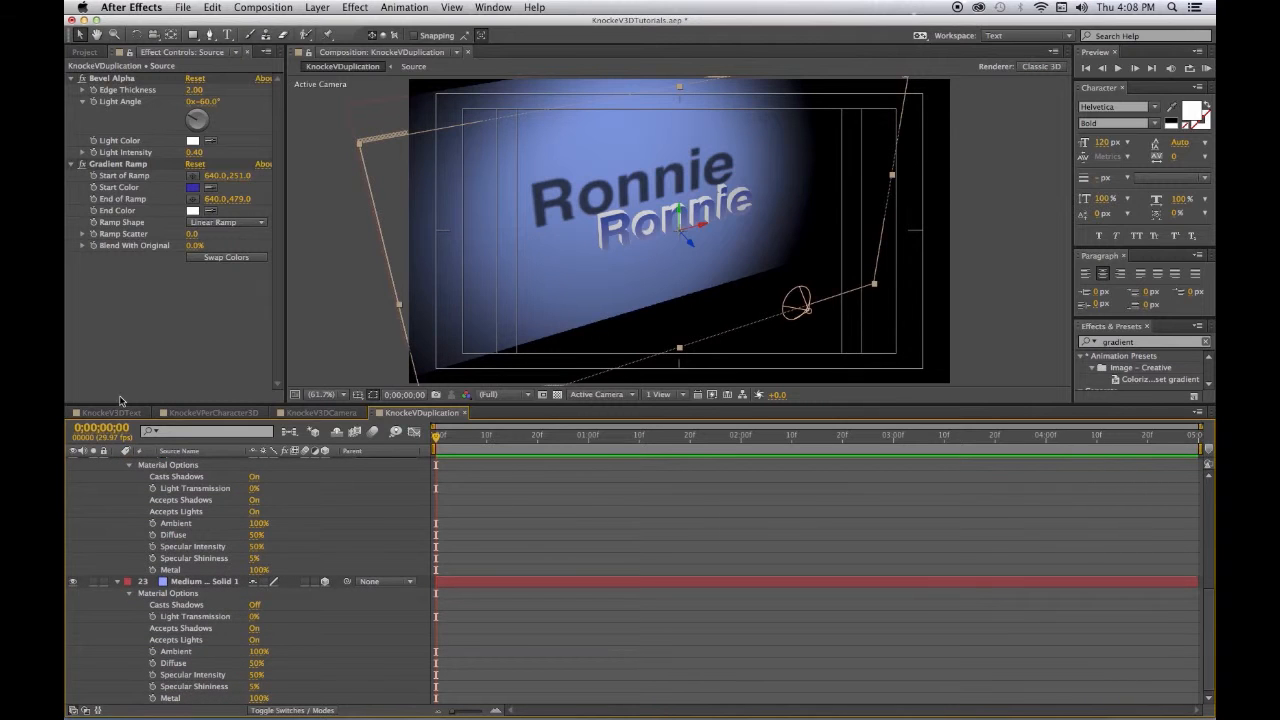
click(1199, 578)
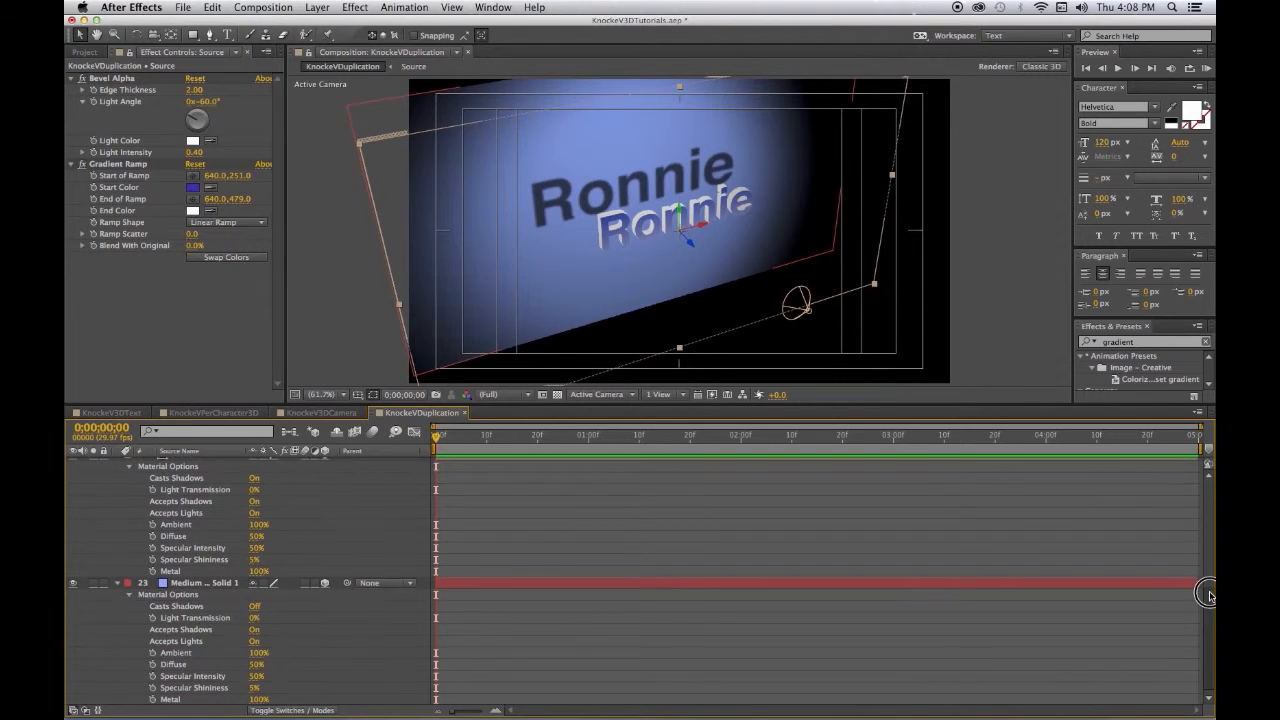
scroll(1160, 556, up, 3)
click(175, 497)
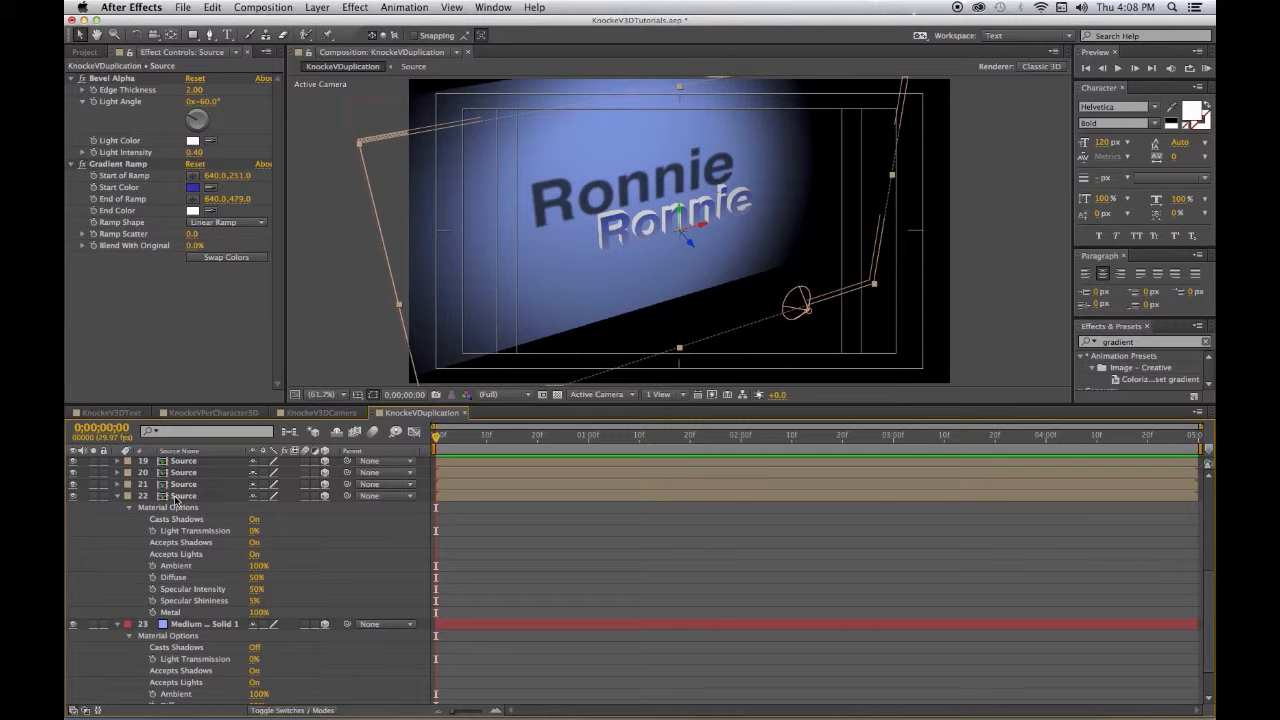
shift+click(176, 496)
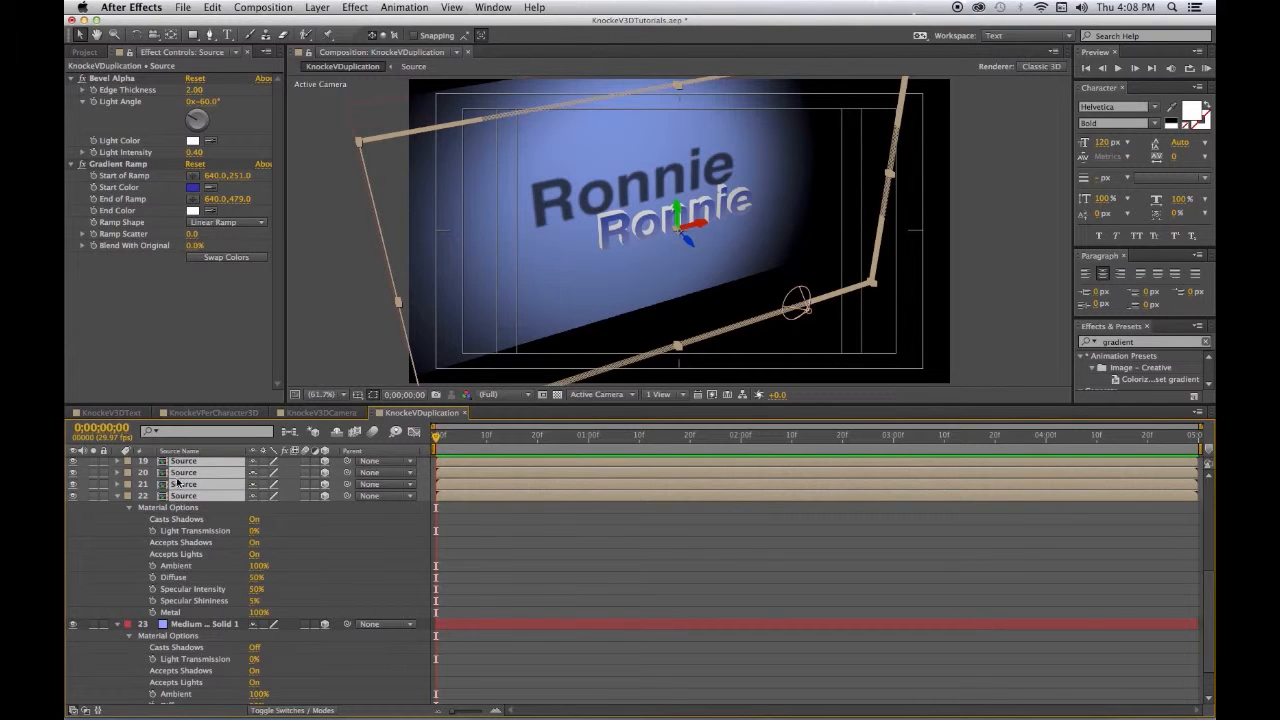
right_click(176, 484)
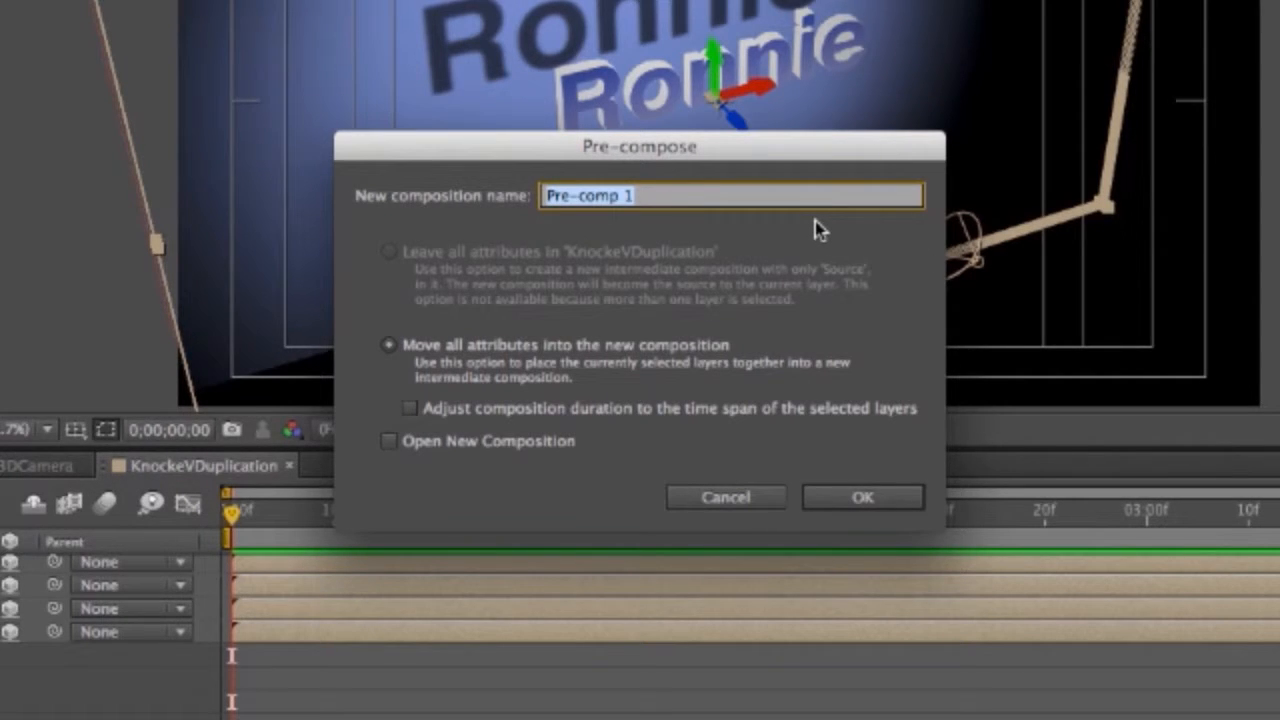
text(FinalTe)
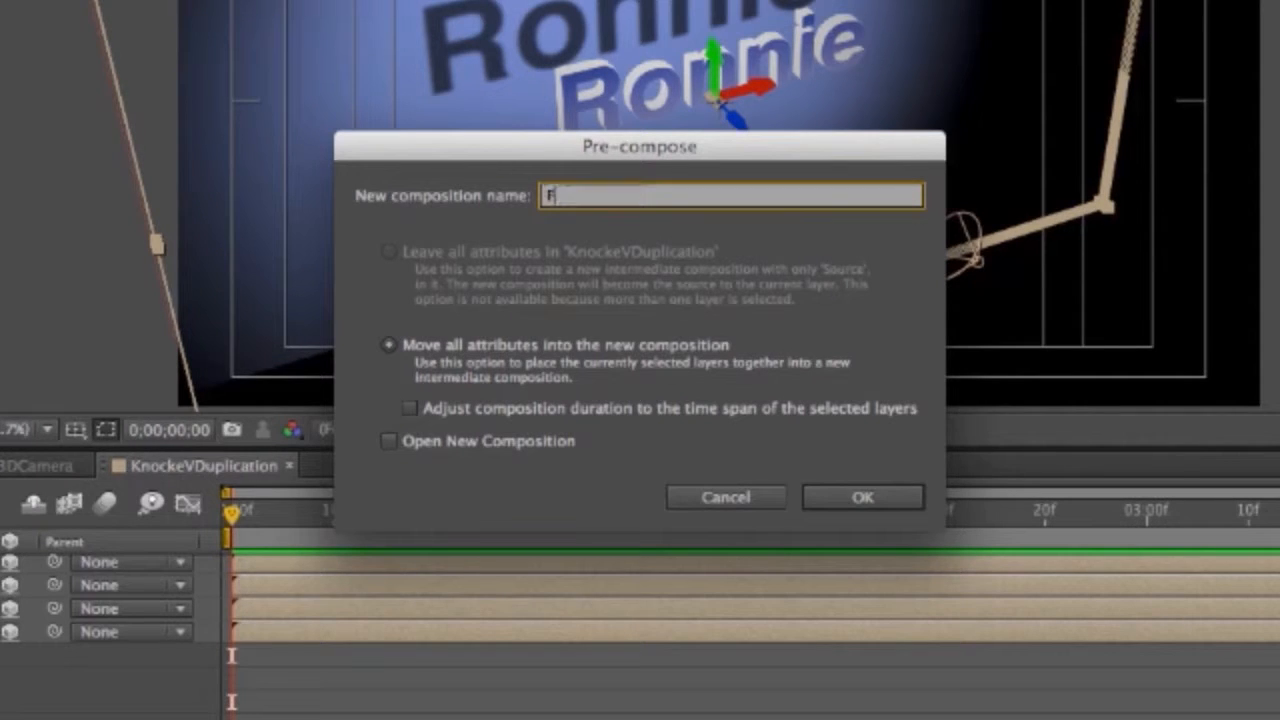
text(xt)
click(840, 500)
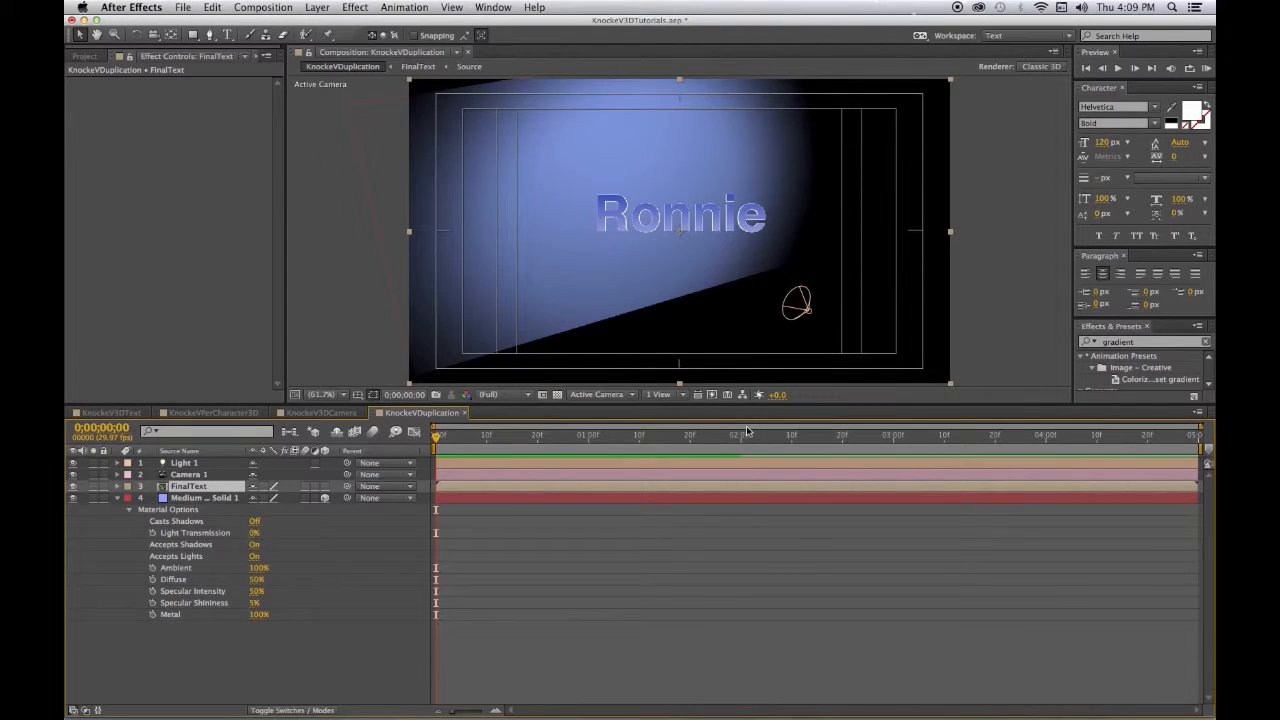
Make the FinalText layer 3D, expand its properties and enable its Collapse Transformations switch.
click(324, 486)
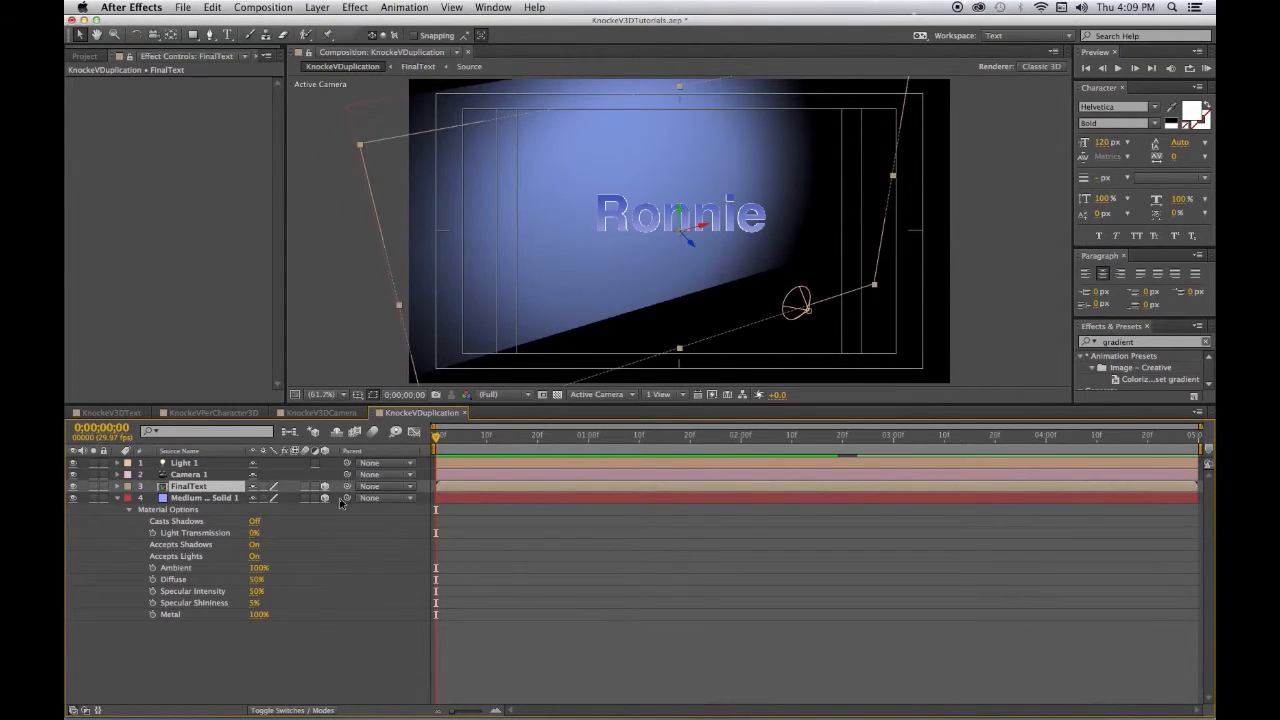
click(128, 486)
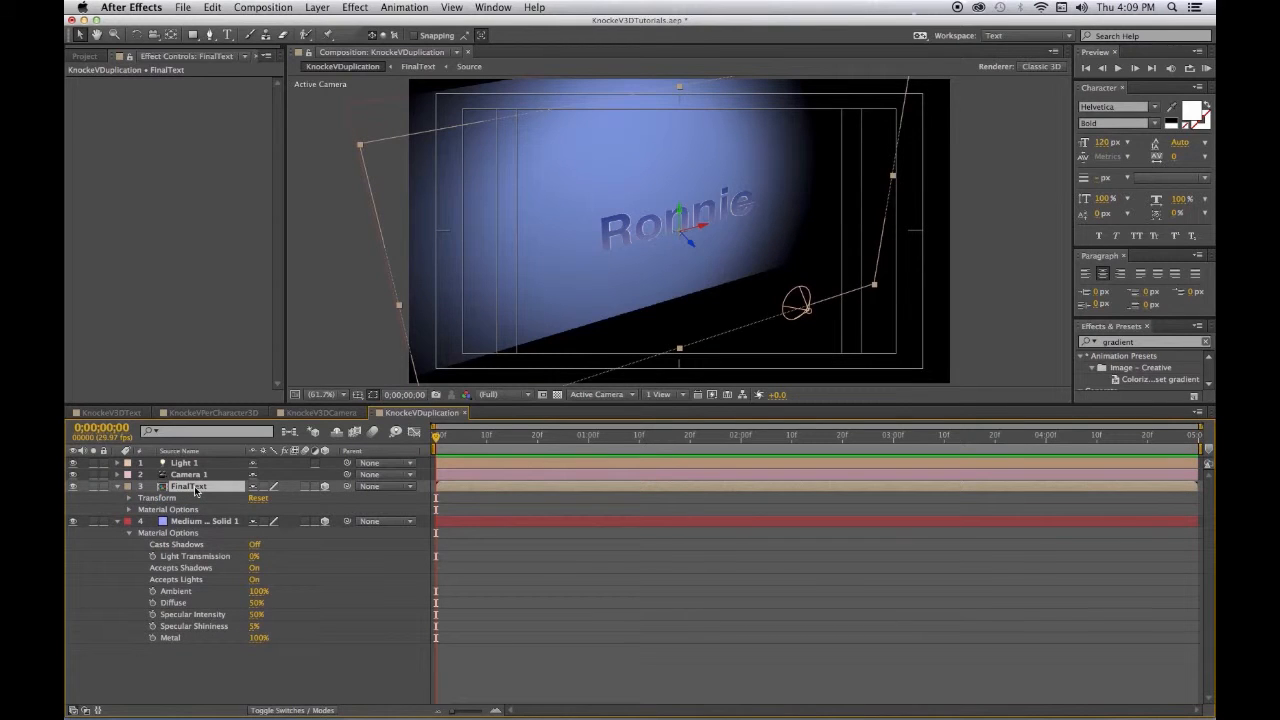
click(266, 487)
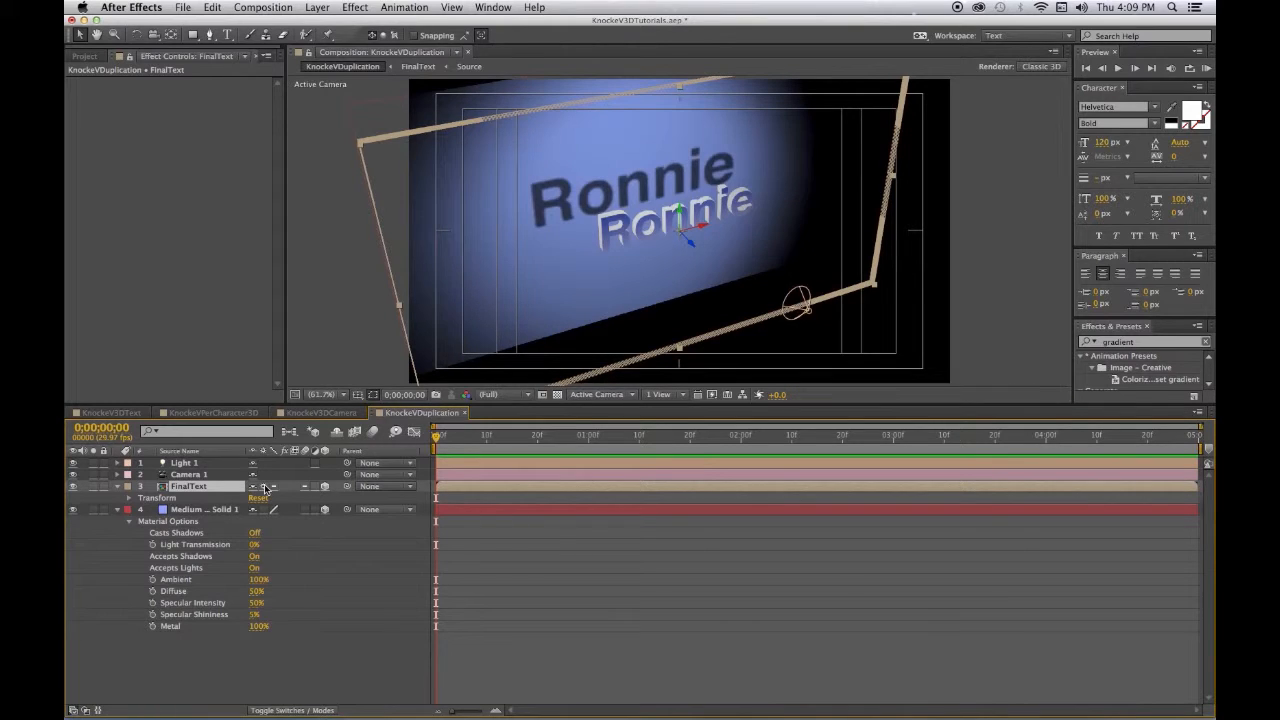
Turn off the FinalText layer's 3D switch and save the project.
click(325, 487)
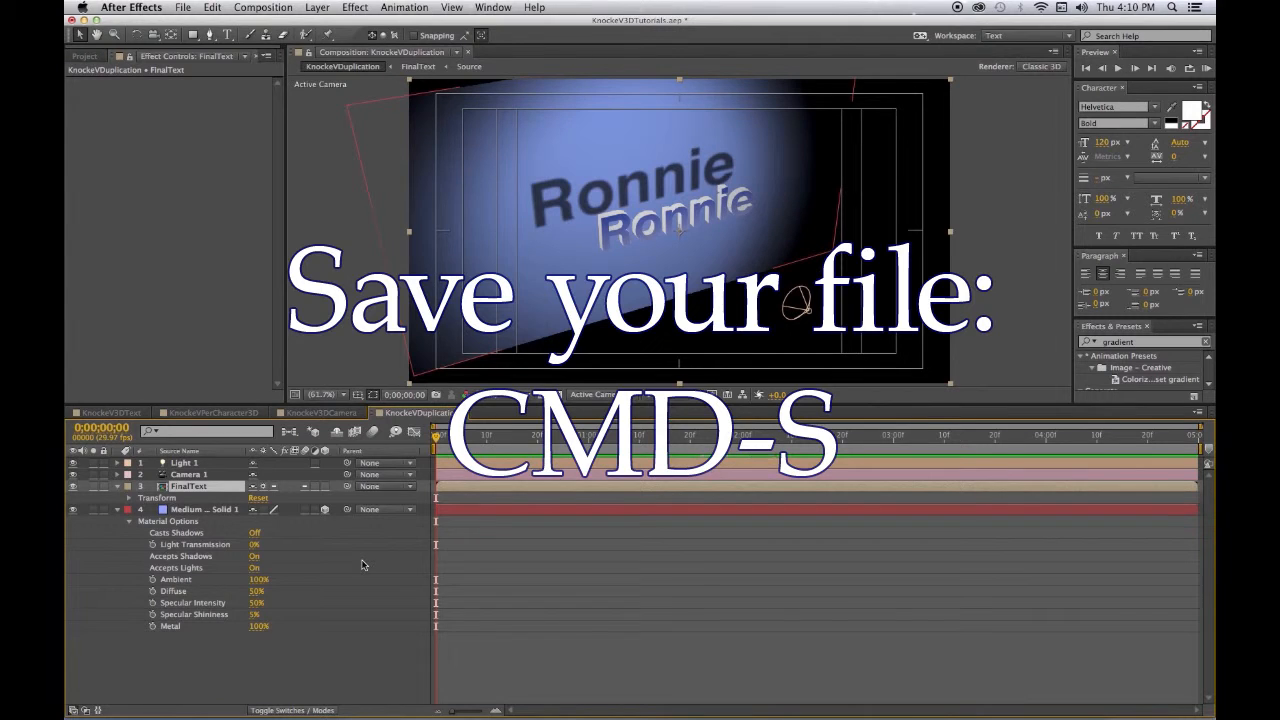
key(super+s)
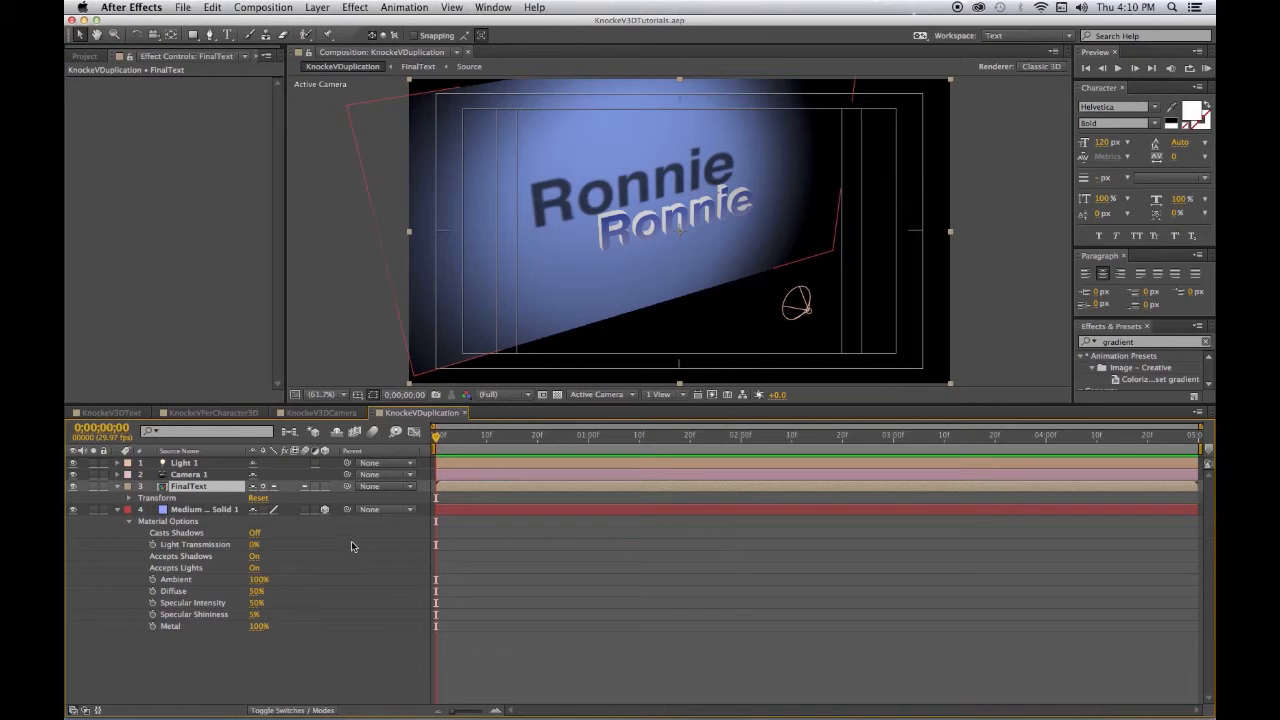
Expand the FinalText layer's Transform properties and turn its 3D switch back on.
click(127, 498)
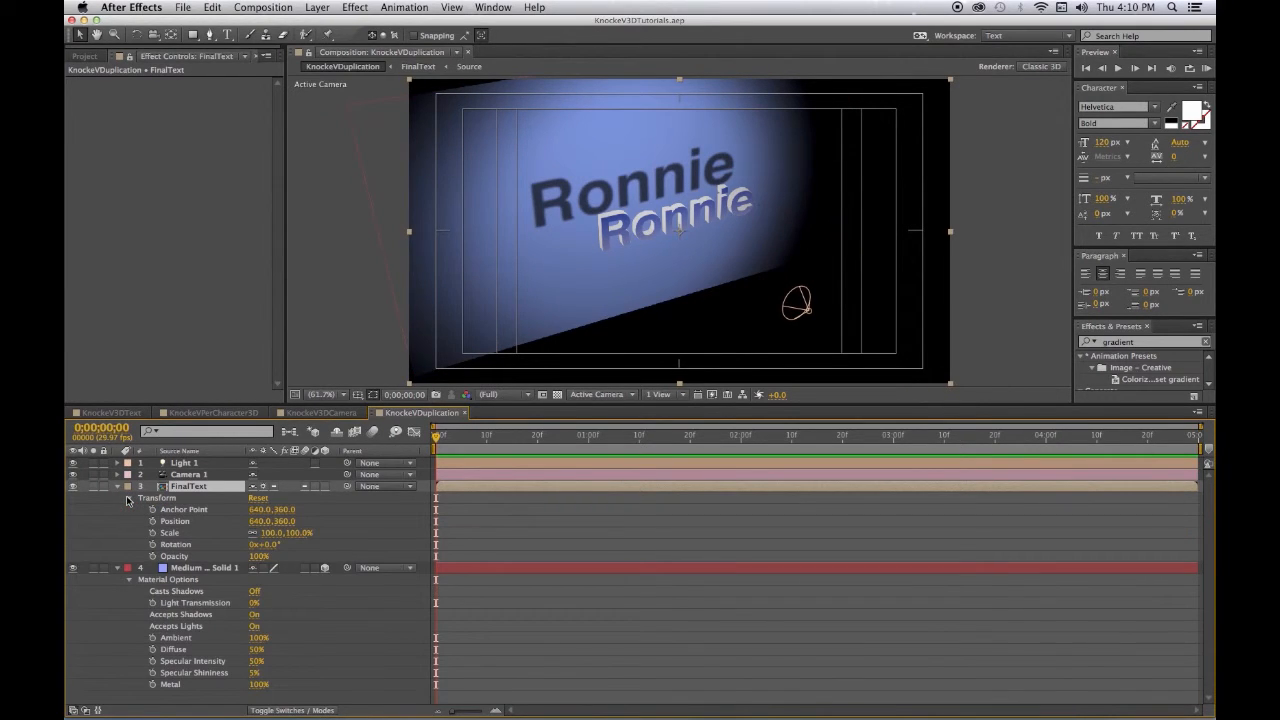
click(325, 487)
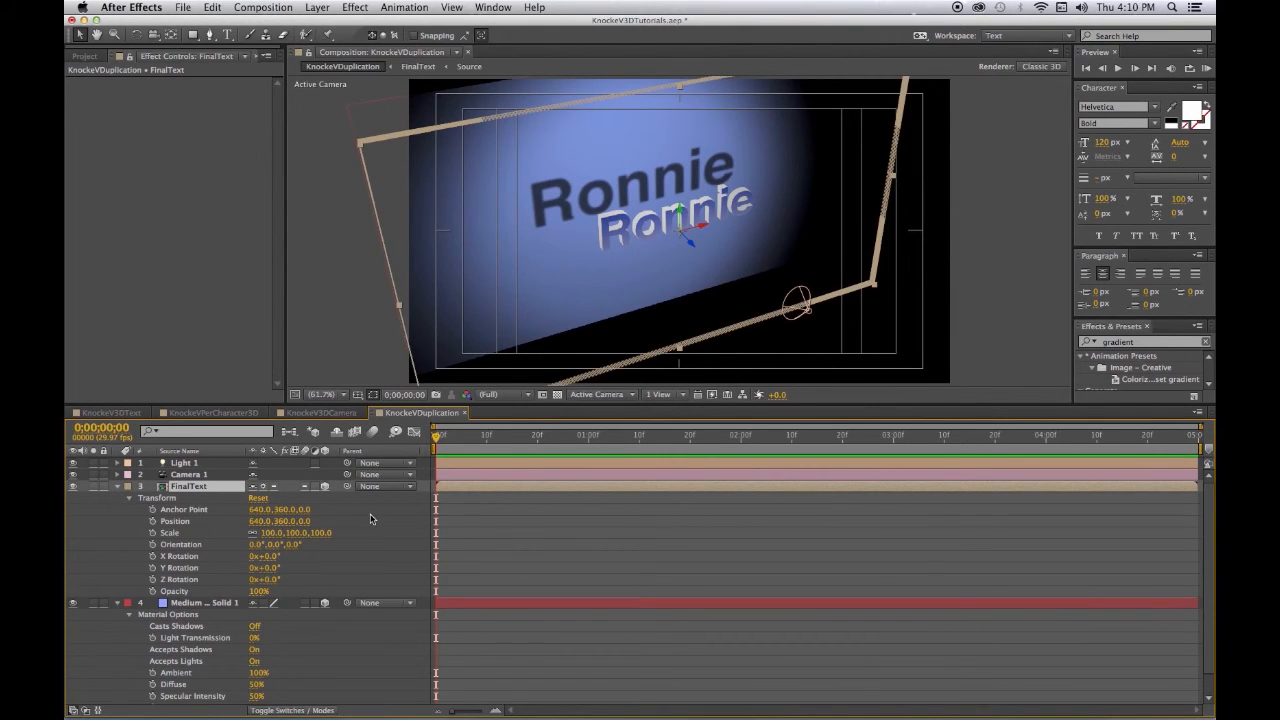